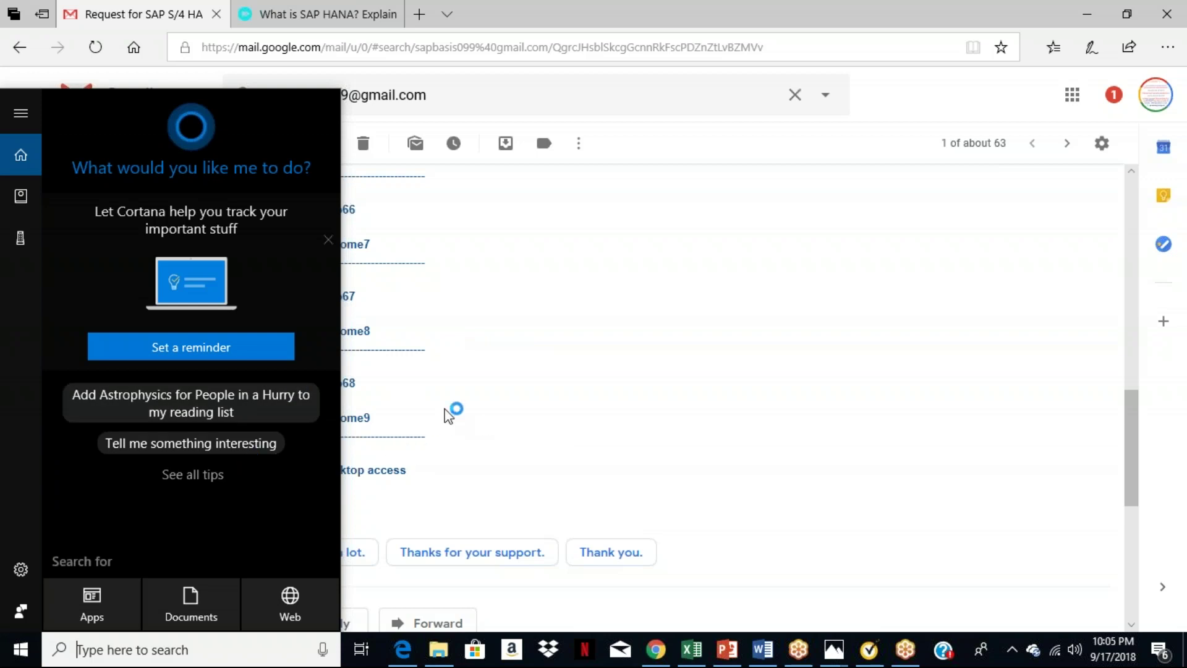
Search Windows for 'run' and open the Run dialog with mstsc prefilled.
click(391, 350)
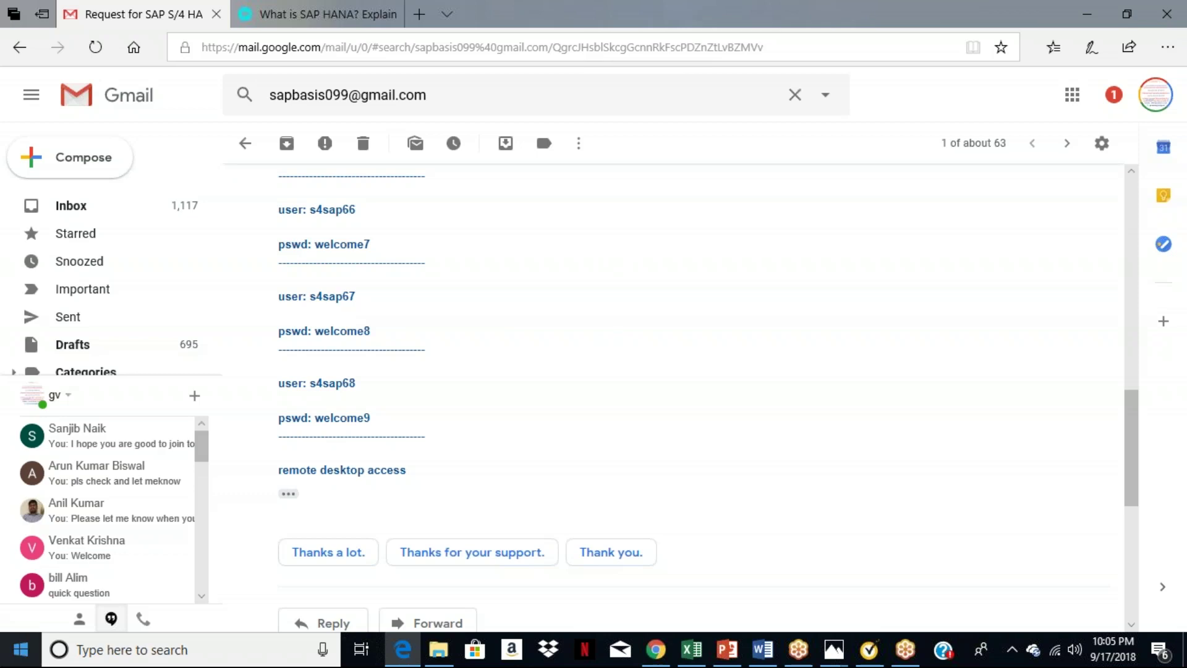
click(101, 651)
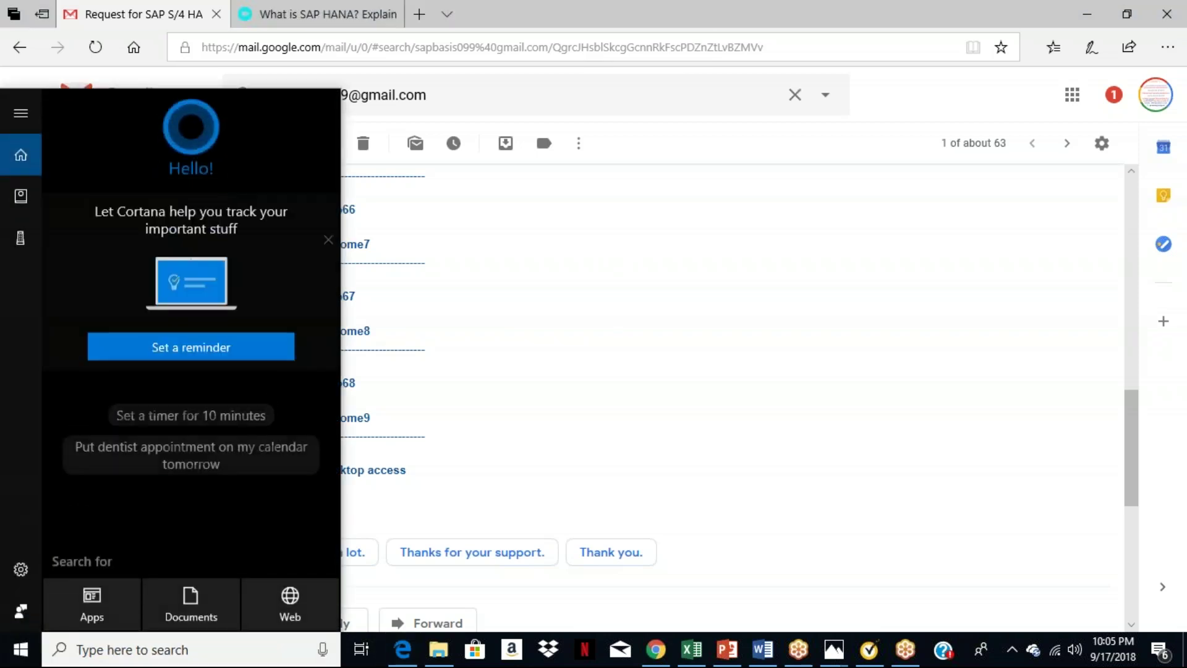
text(run)
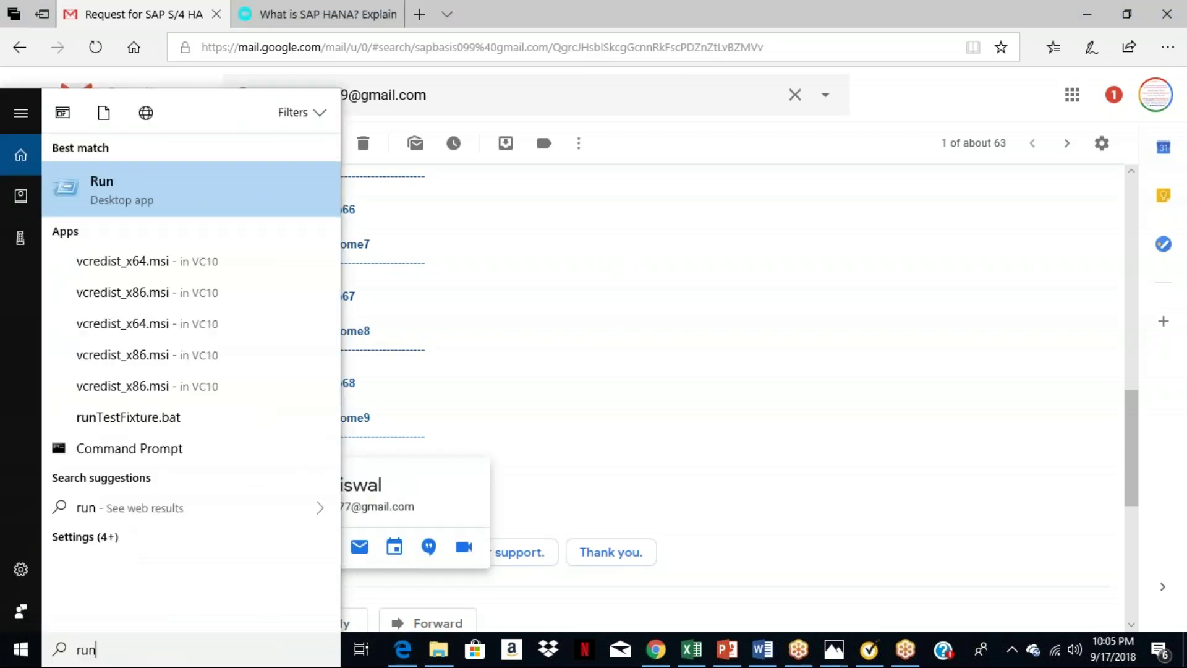
click(124, 188)
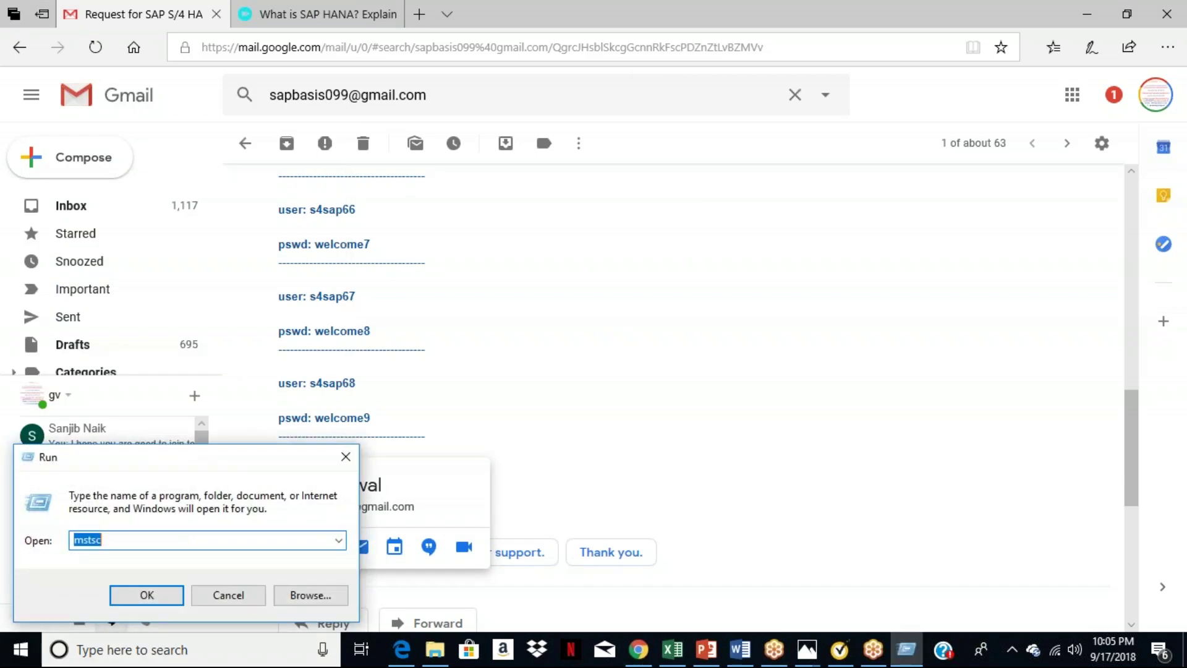
Launch mstsc and save a different user account and its password for 183.82.112.39:6789.
click(159, 597)
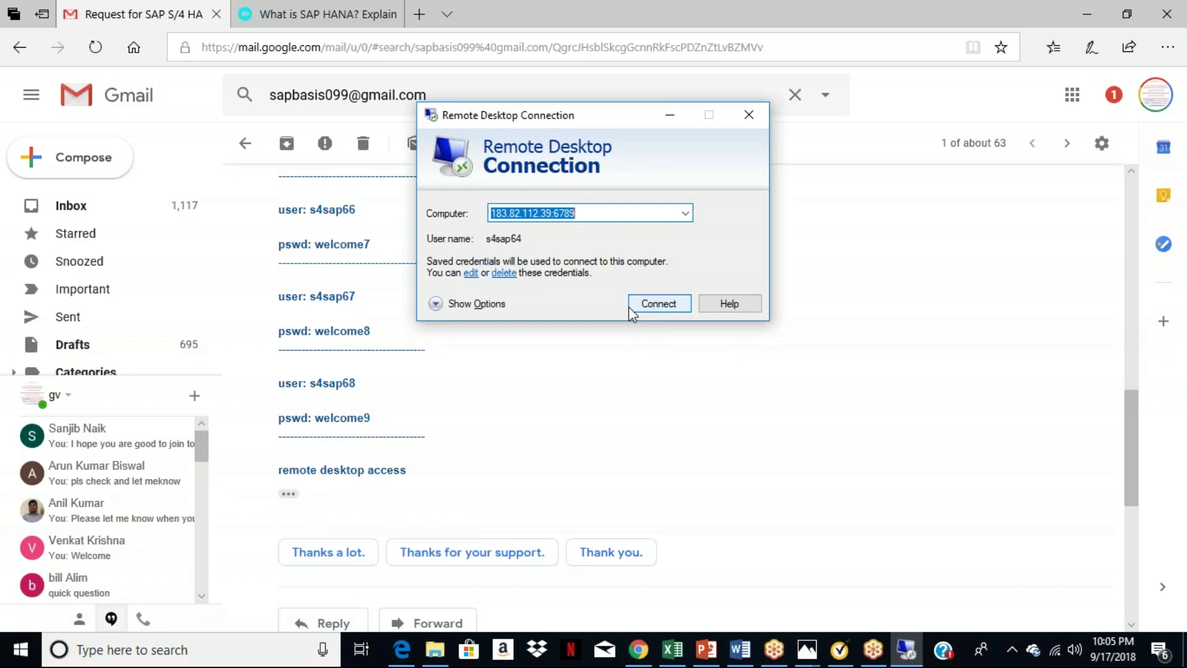
click(471, 275)
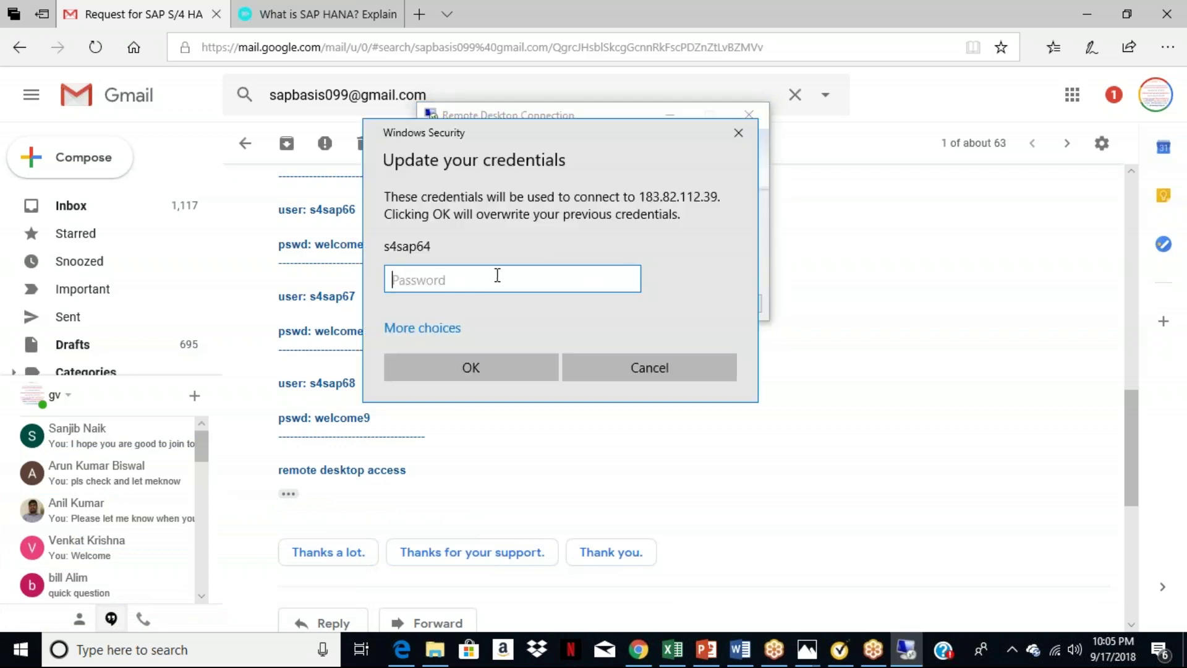
click(441, 337)
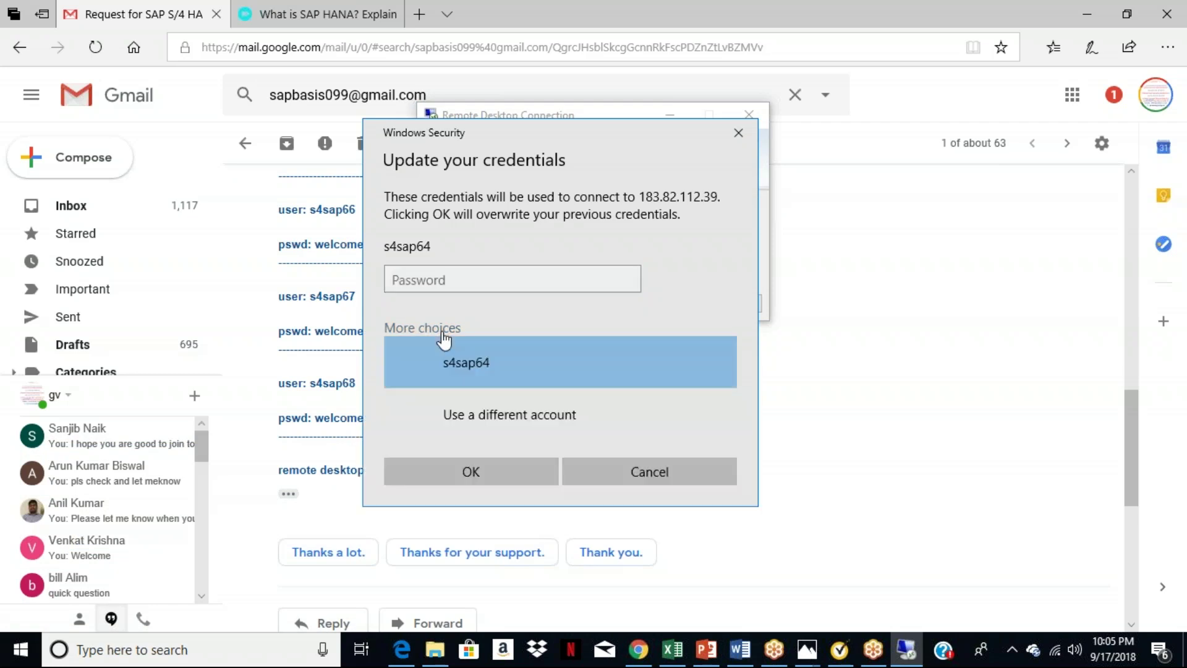
click(539, 414)
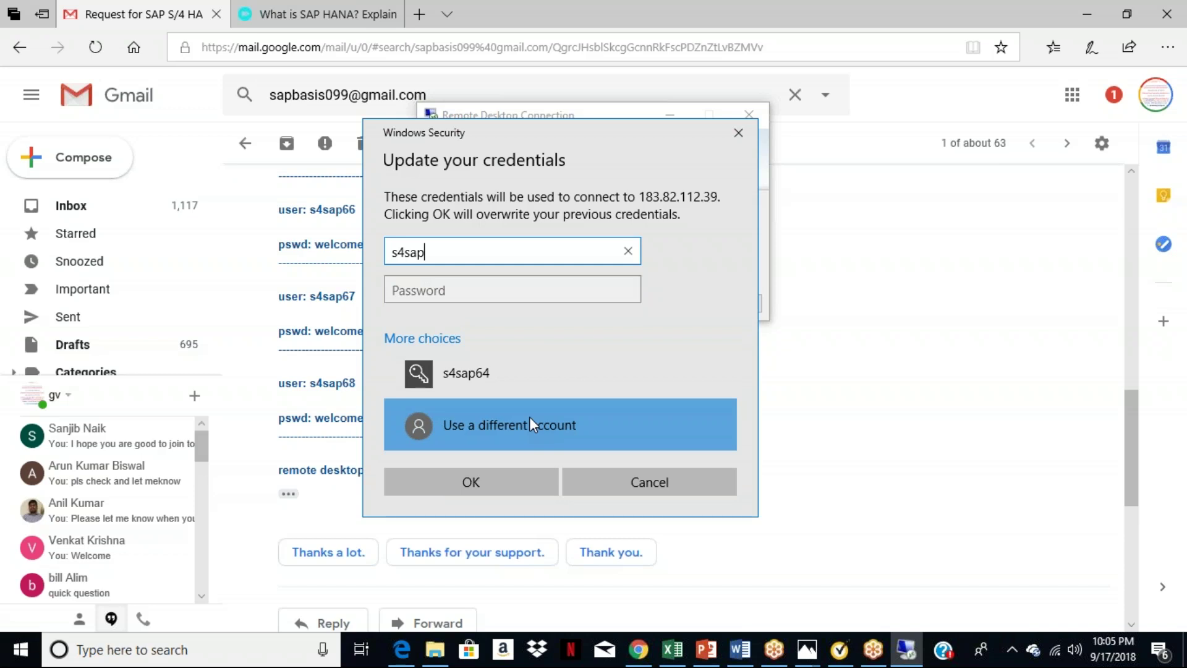
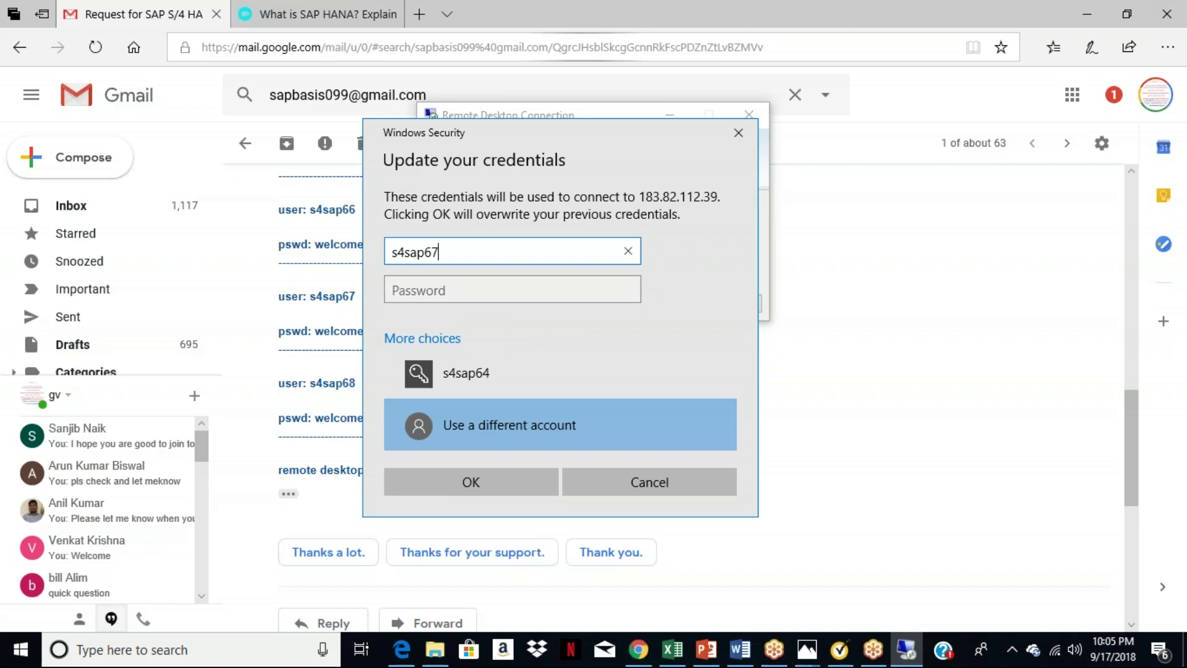
click(530, 306)
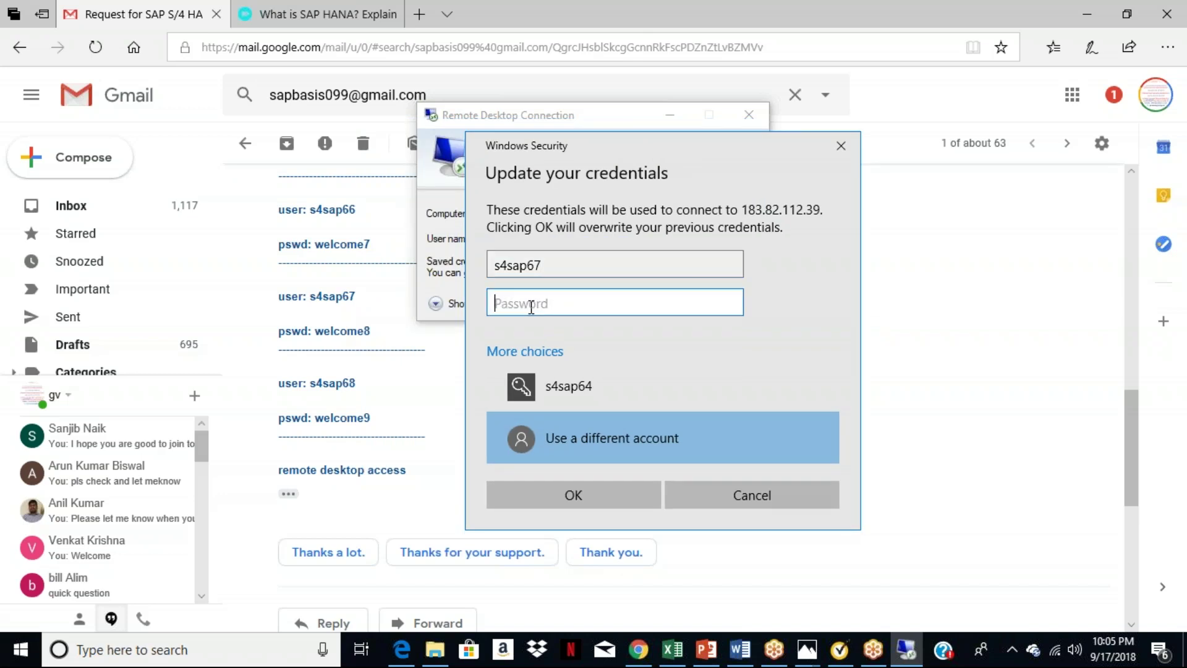
key(BackSpace)
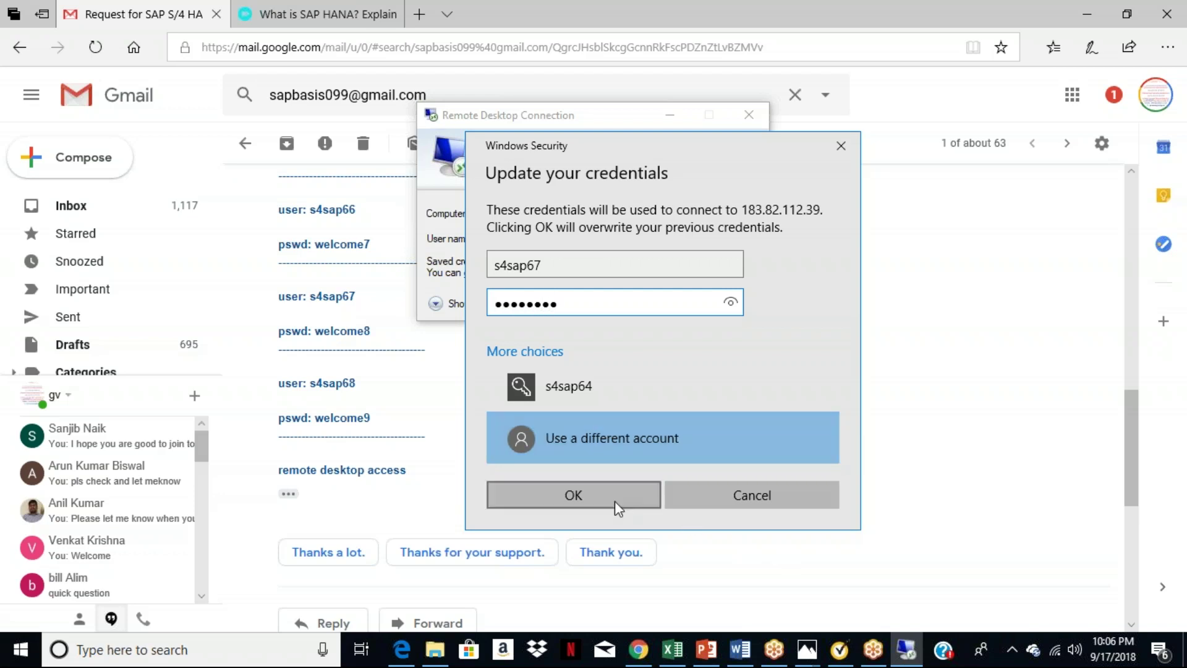
click(581, 497)
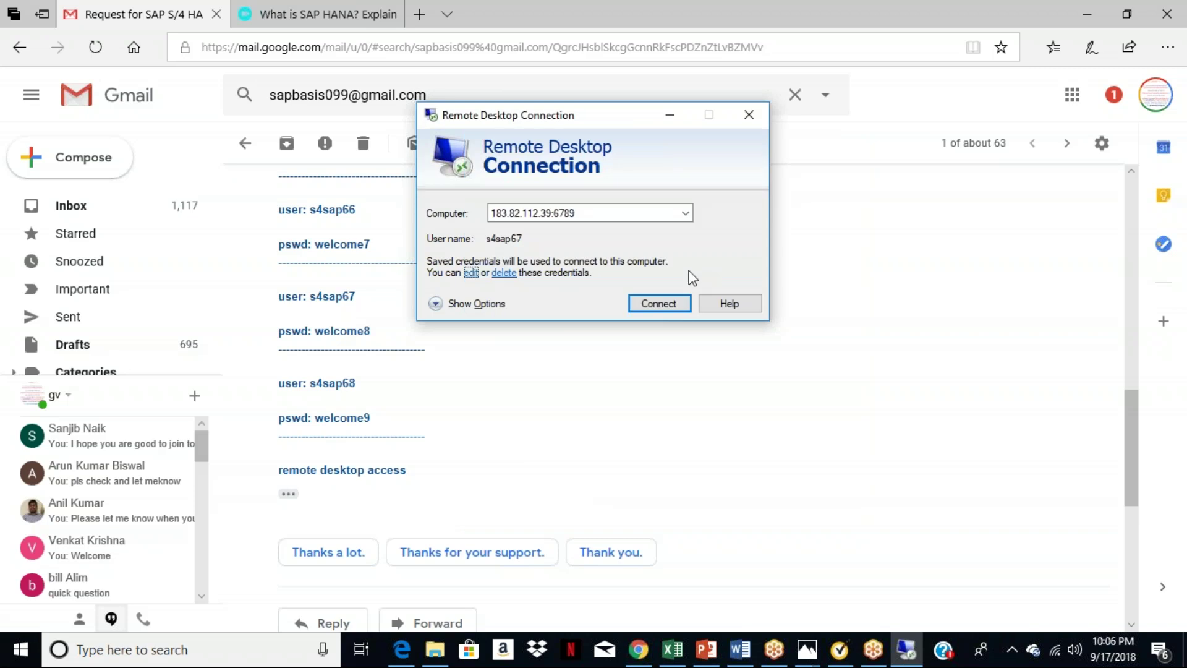
Connect to the remote machine and open the s4hana system in SAP Logon.
click(655, 303)
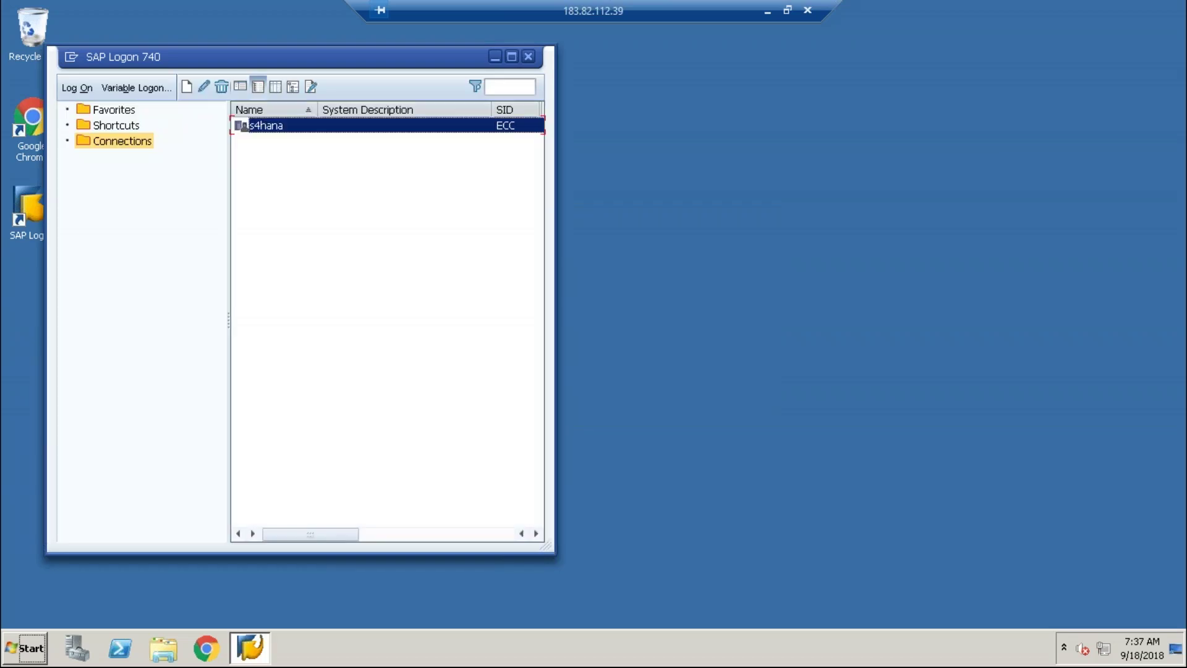
click(277, 125)
double_click(277, 125)
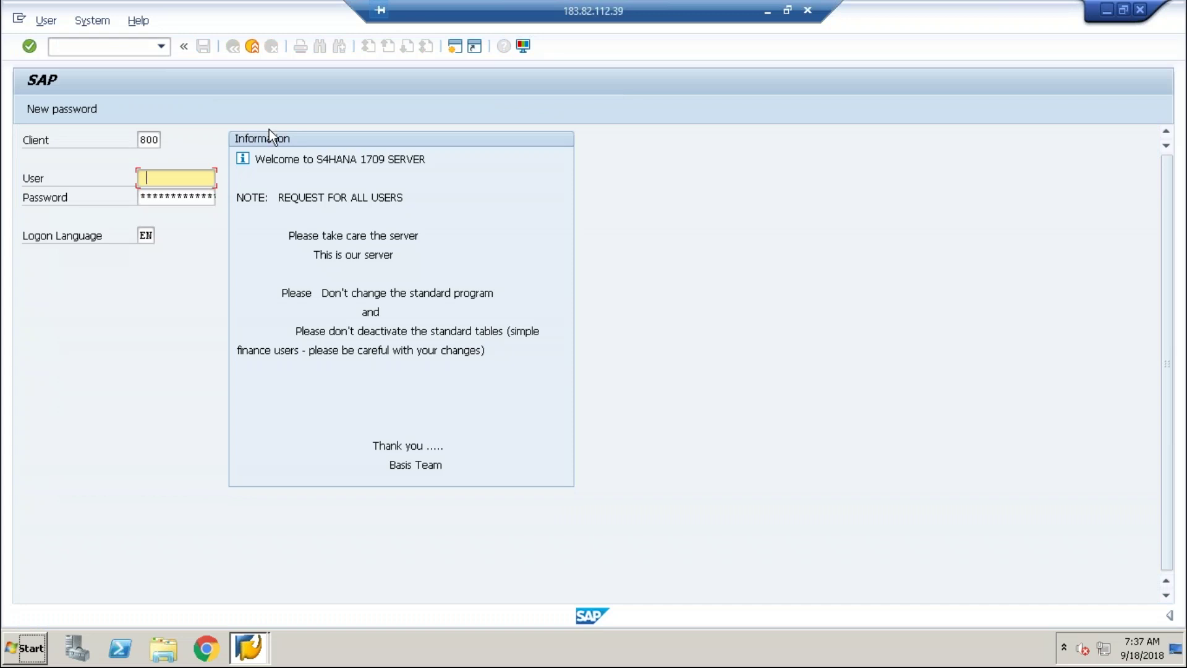
Log on to s4hana with the user name and the password copied from the email.
click(183, 177)
click(168, 198)
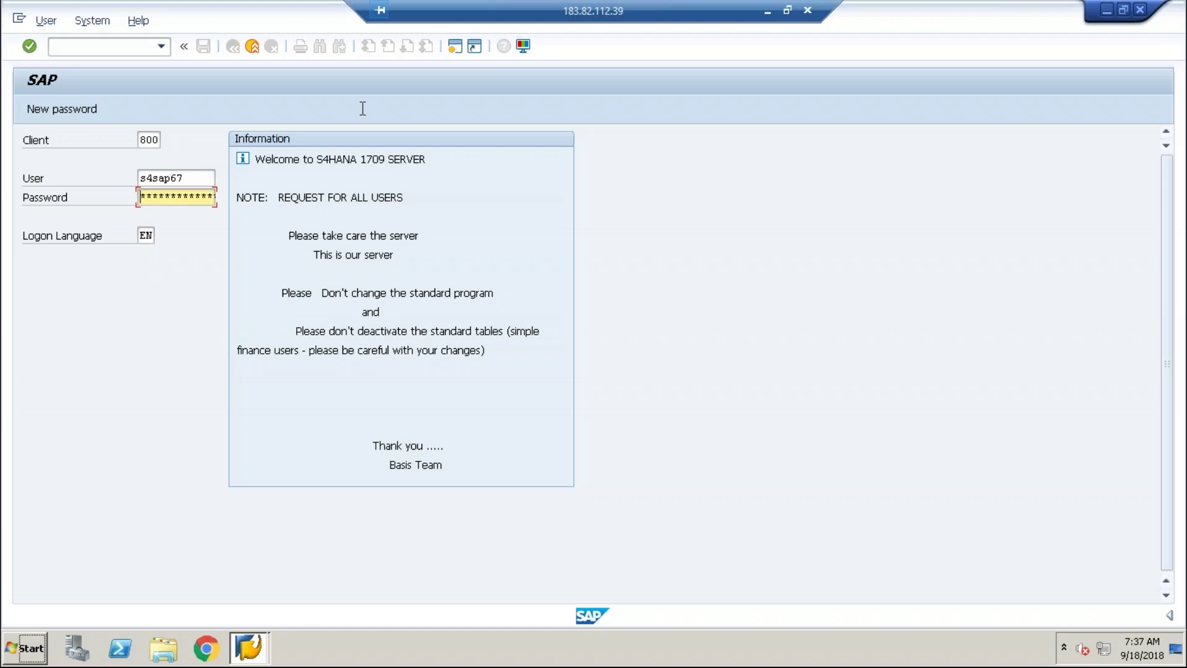
click(767, 11)
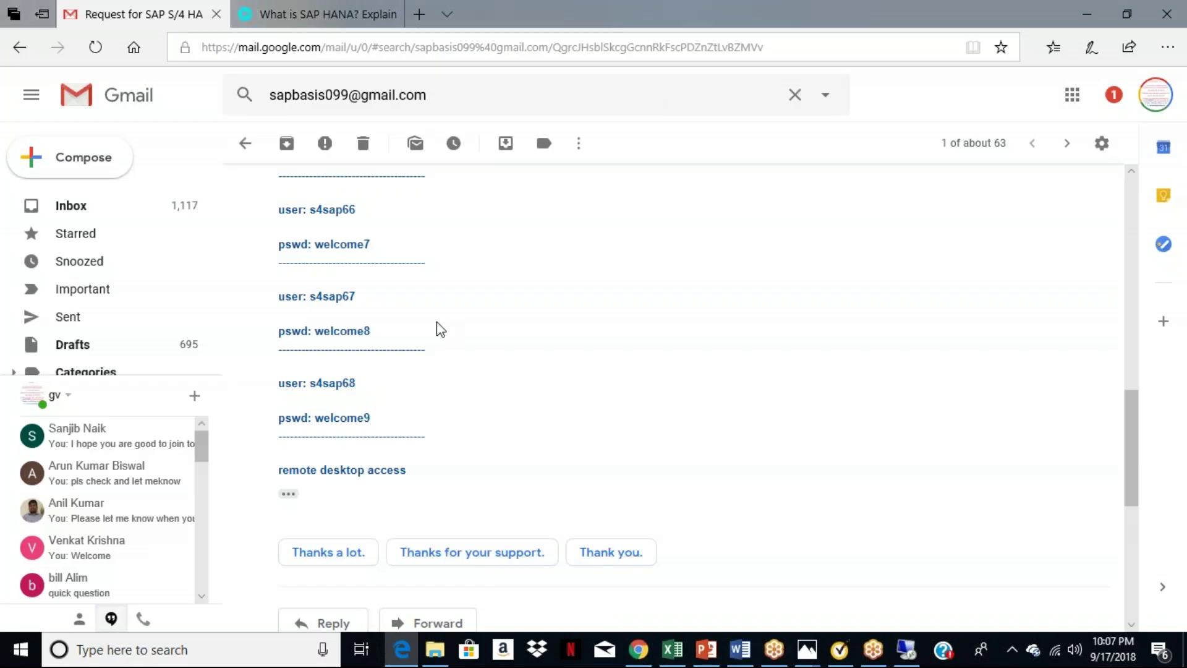
drag(316, 332, 403, 326)
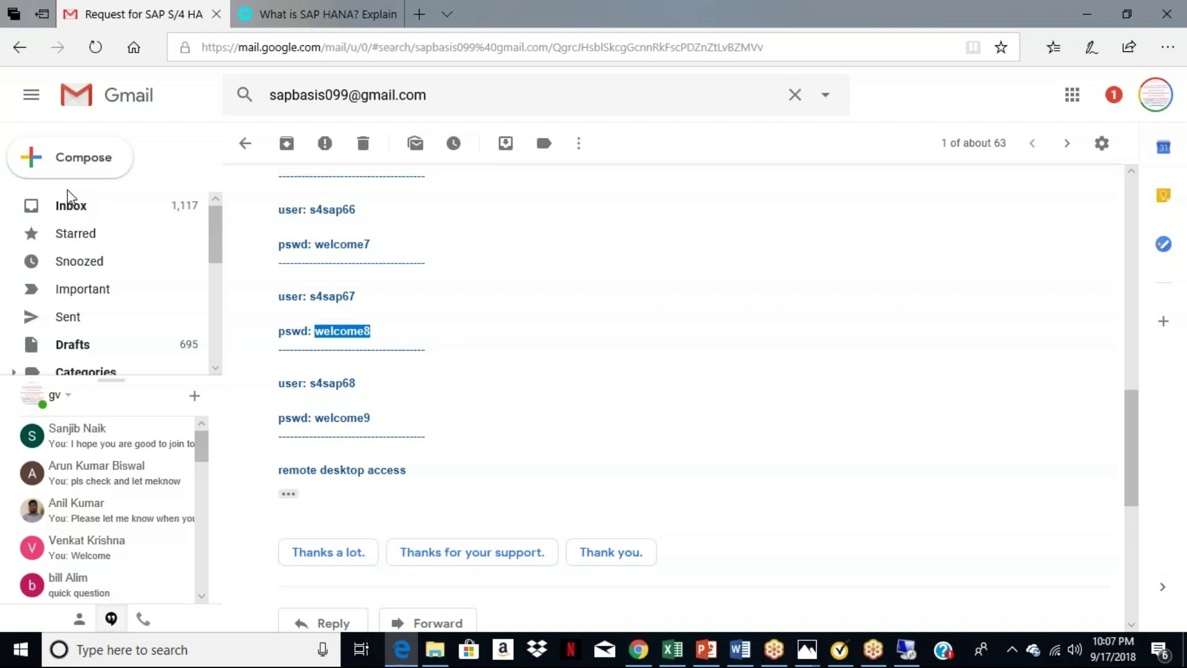
click(73, 211)
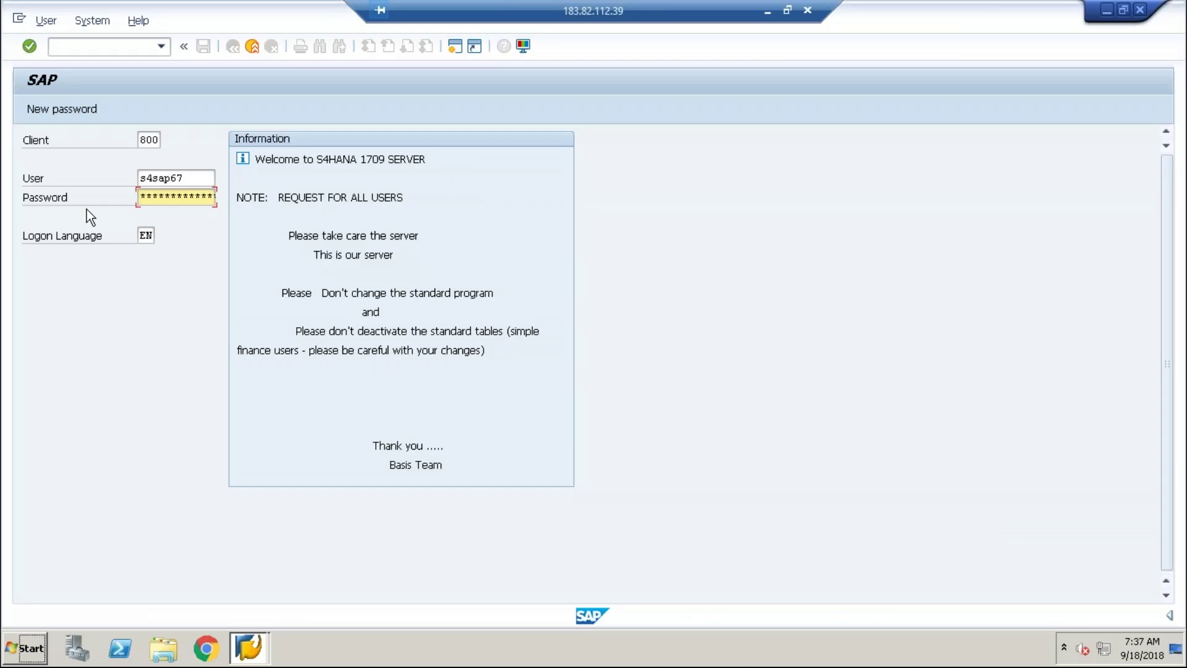
click(141, 198)
key(Return)
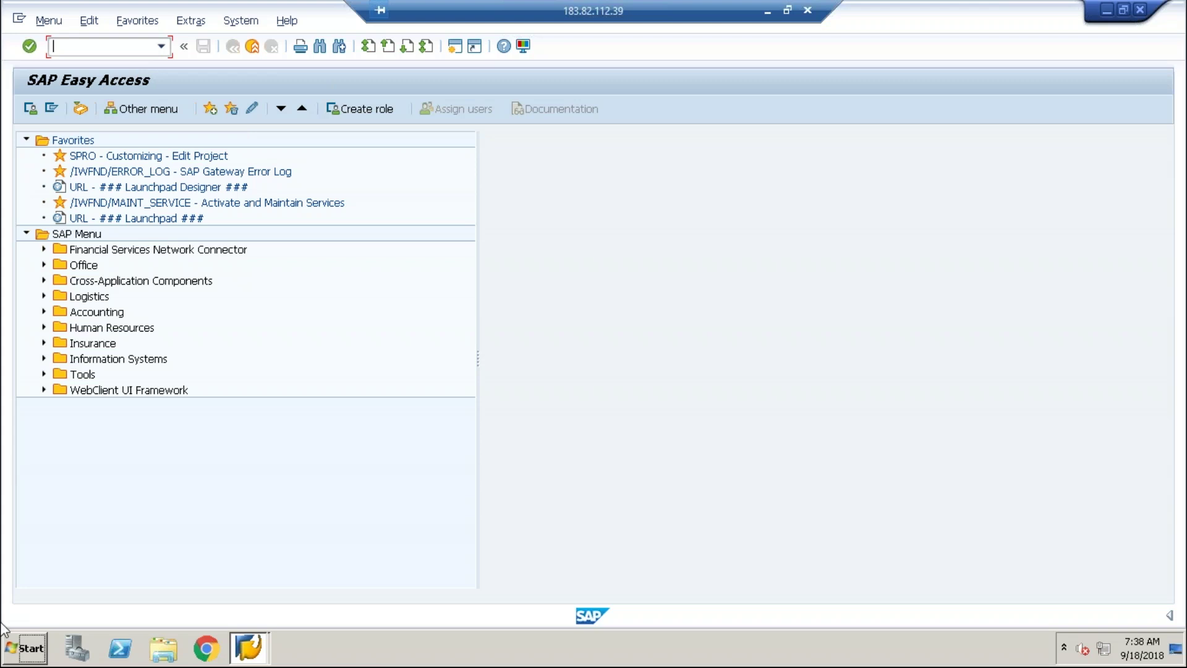
Open the 'SAP S/4 HANA Logistics Sep Batch' draft from Gmail's Drafts folder.
click(770, 12)
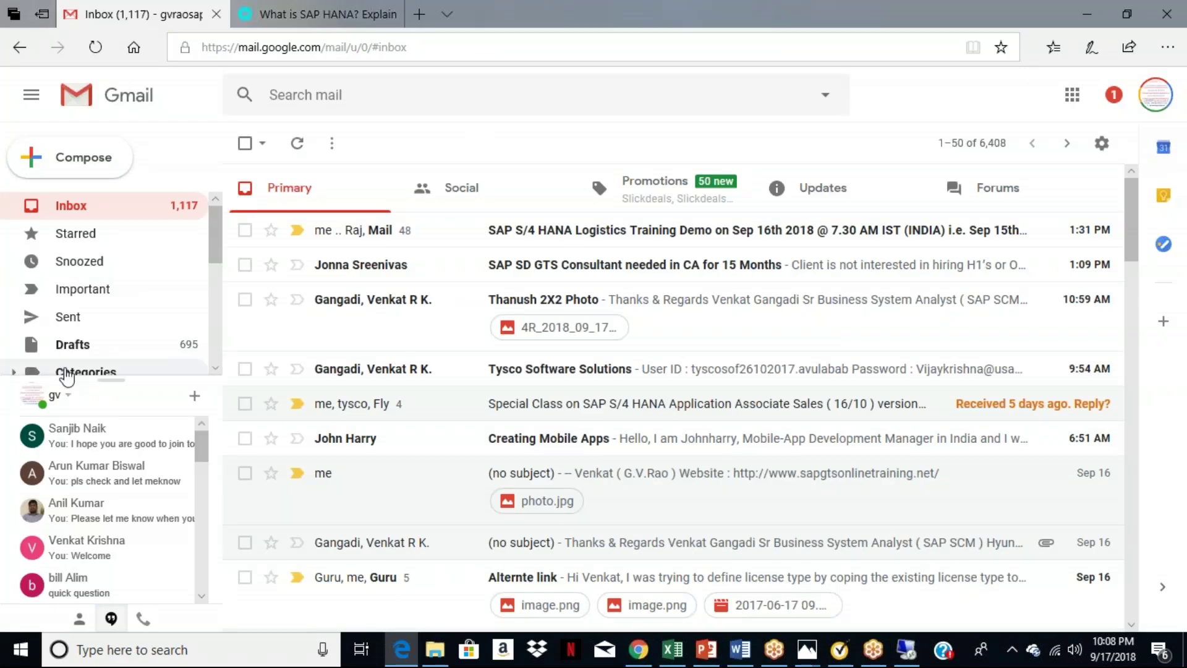
click(87, 344)
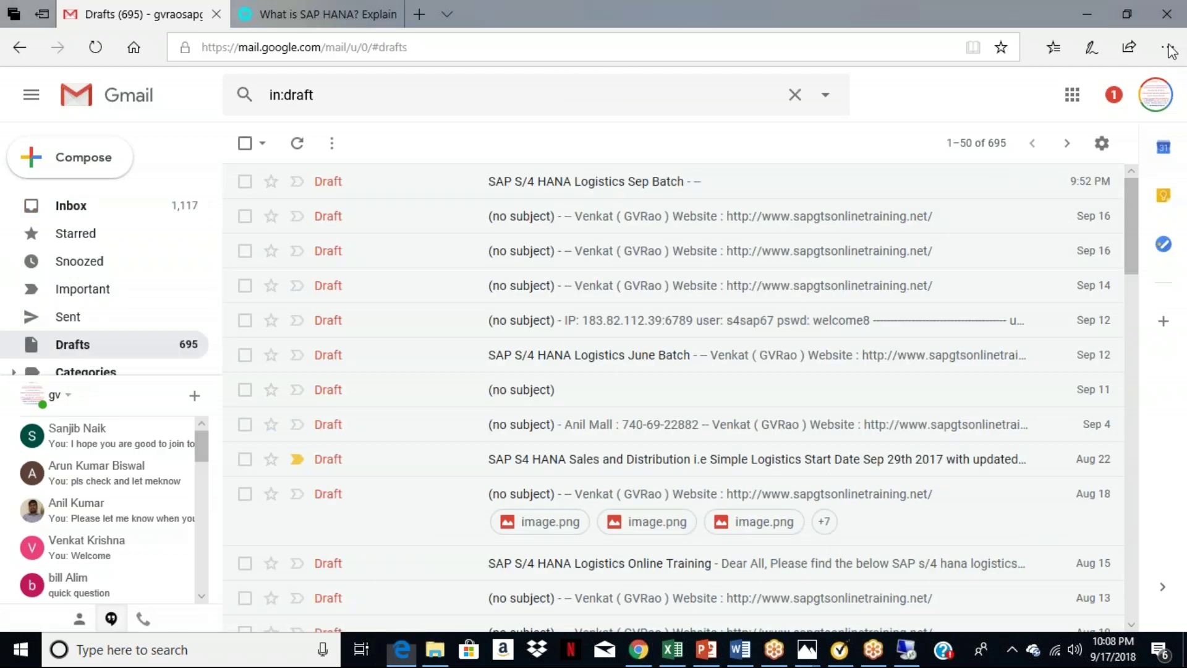
click(626, 192)
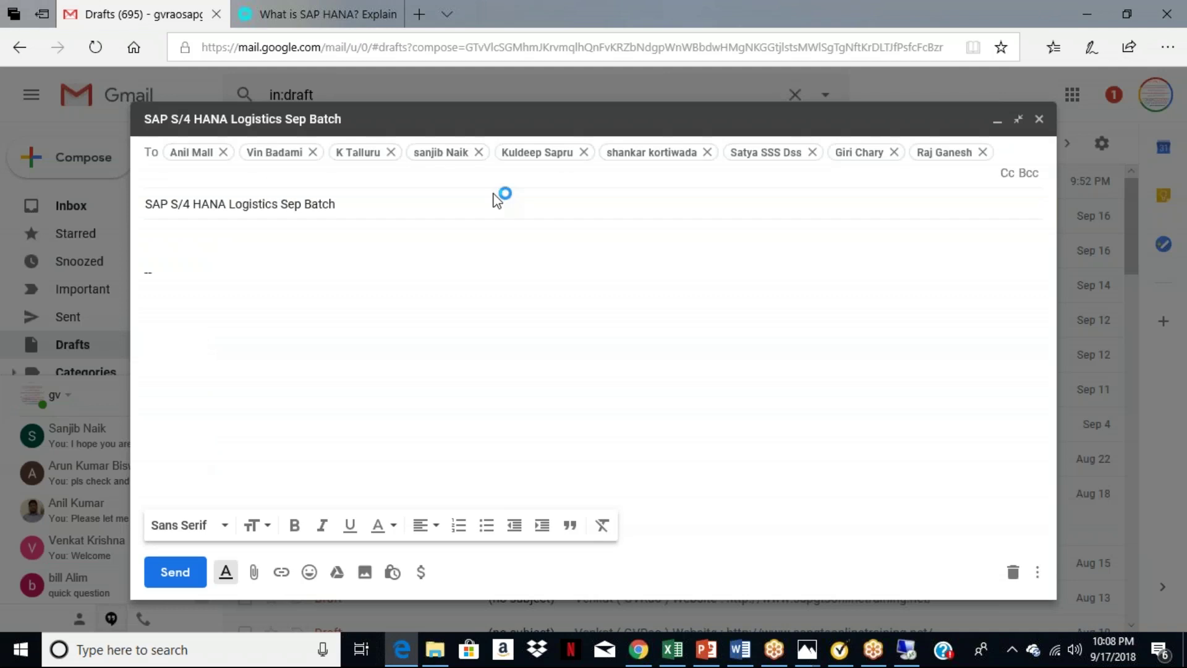
Add the suggested contacts to the draft's To field and review the recipient list.
text(t)
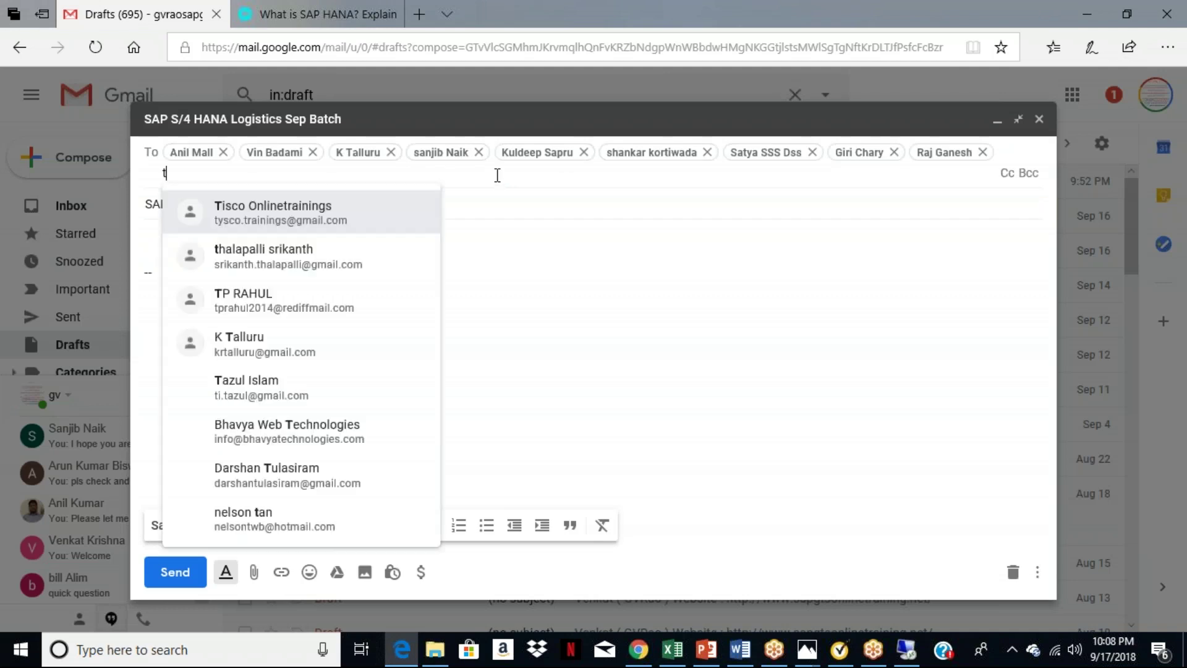
text(all)
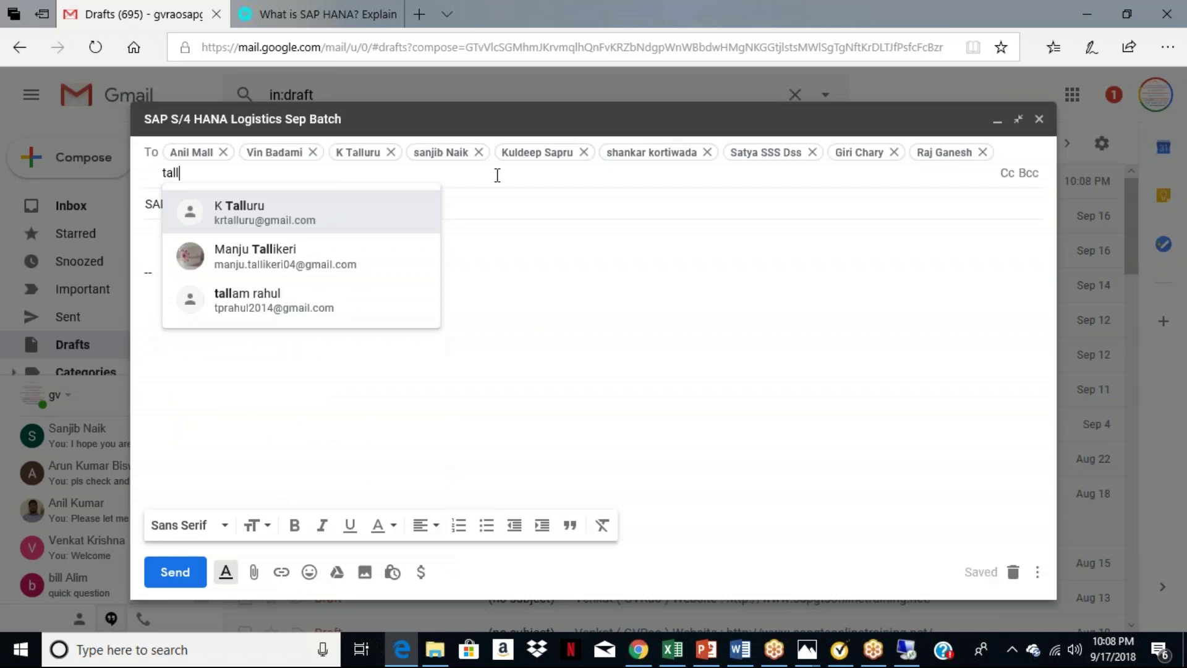
key(BackSpace)
key(BackSpace)
key(BackSpace)
key(BackSpace)
text(s)
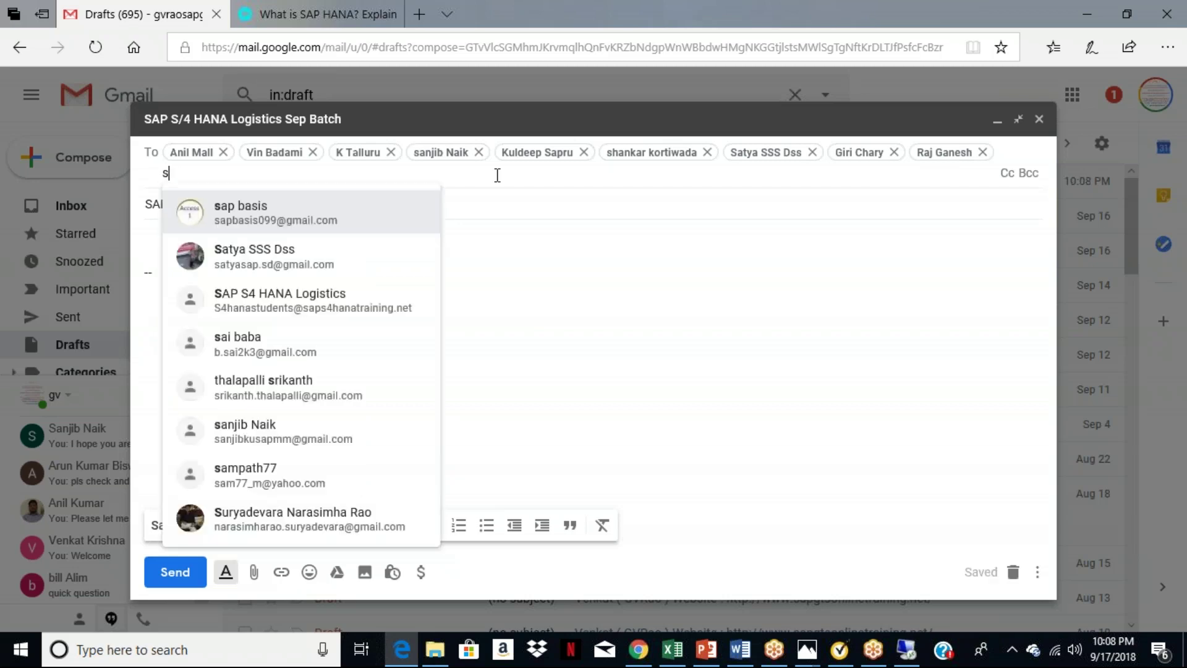
text(r)
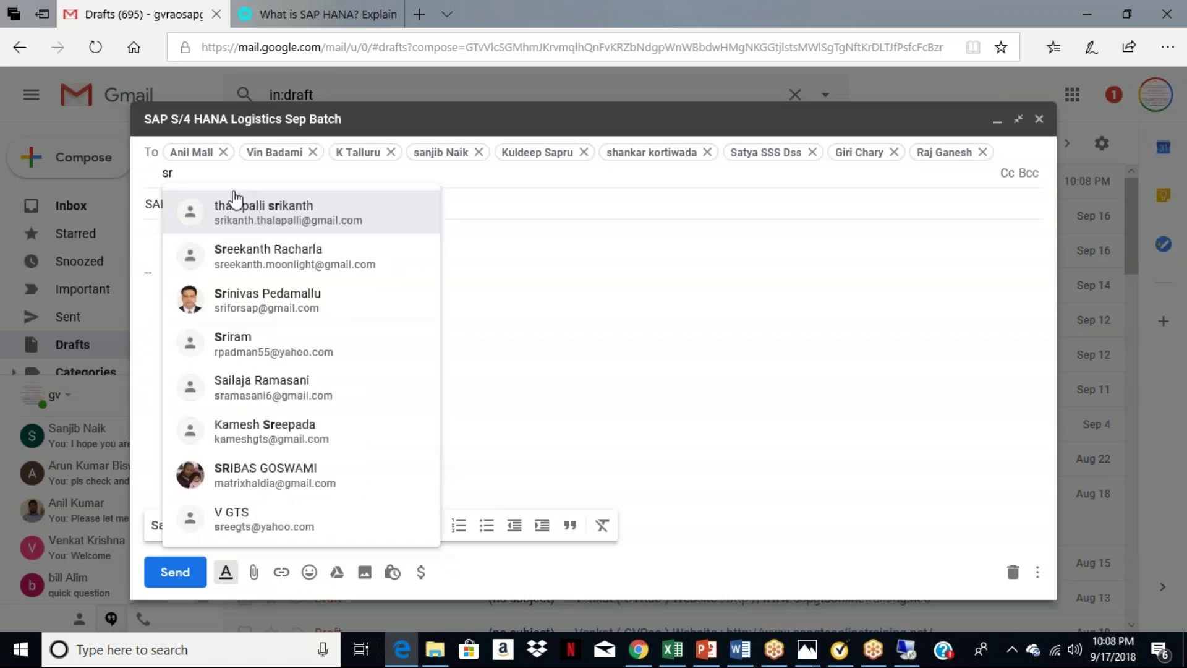
click(262, 212)
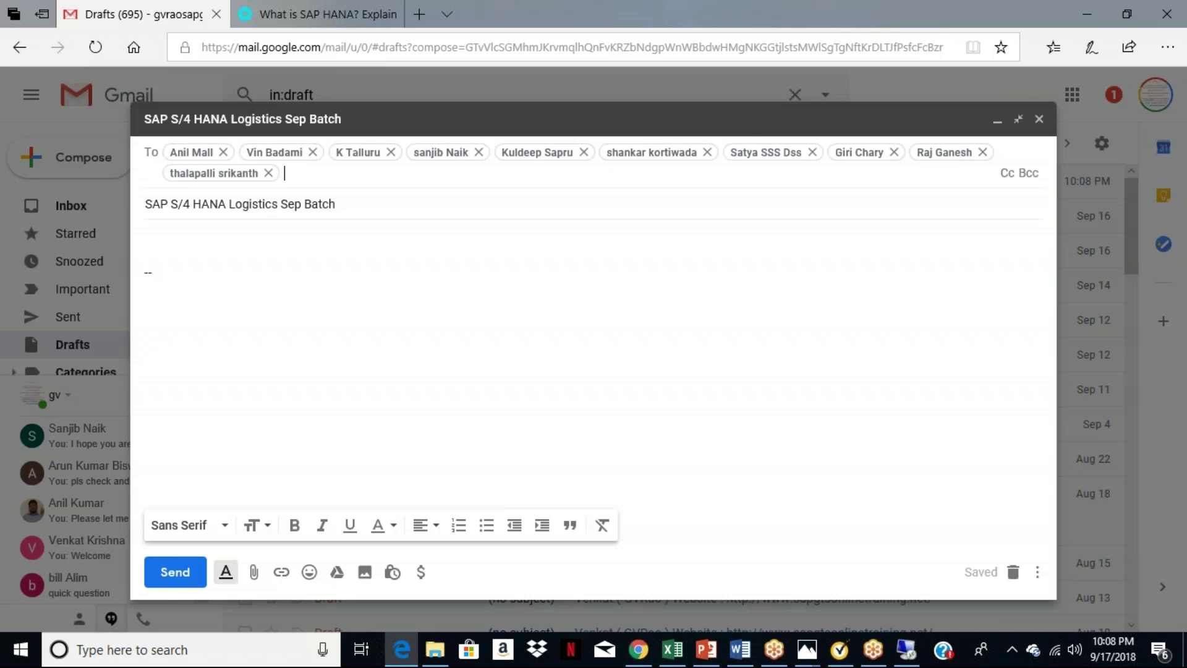
text(sahoo)
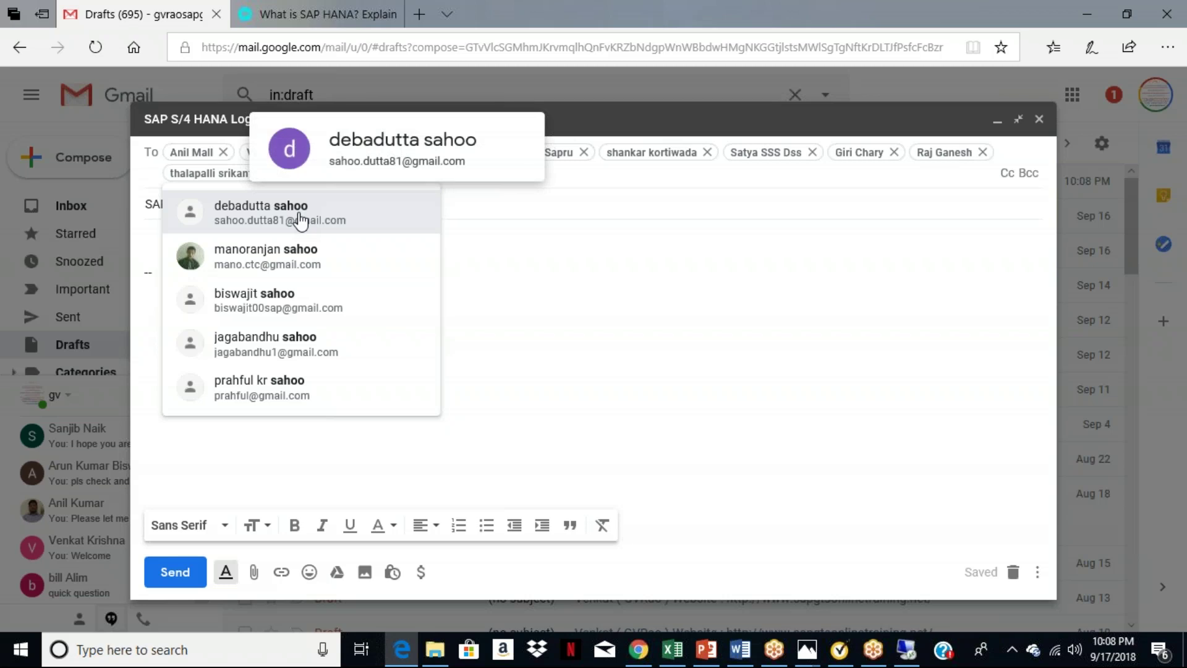
click(299, 220)
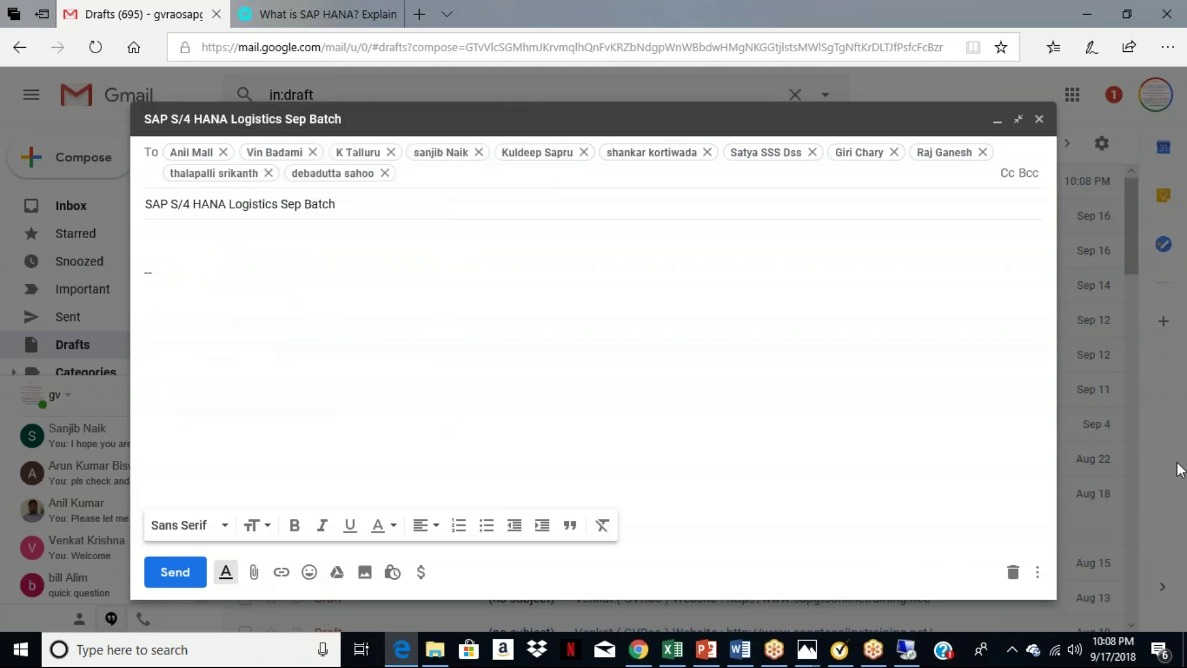
click(499, 303)
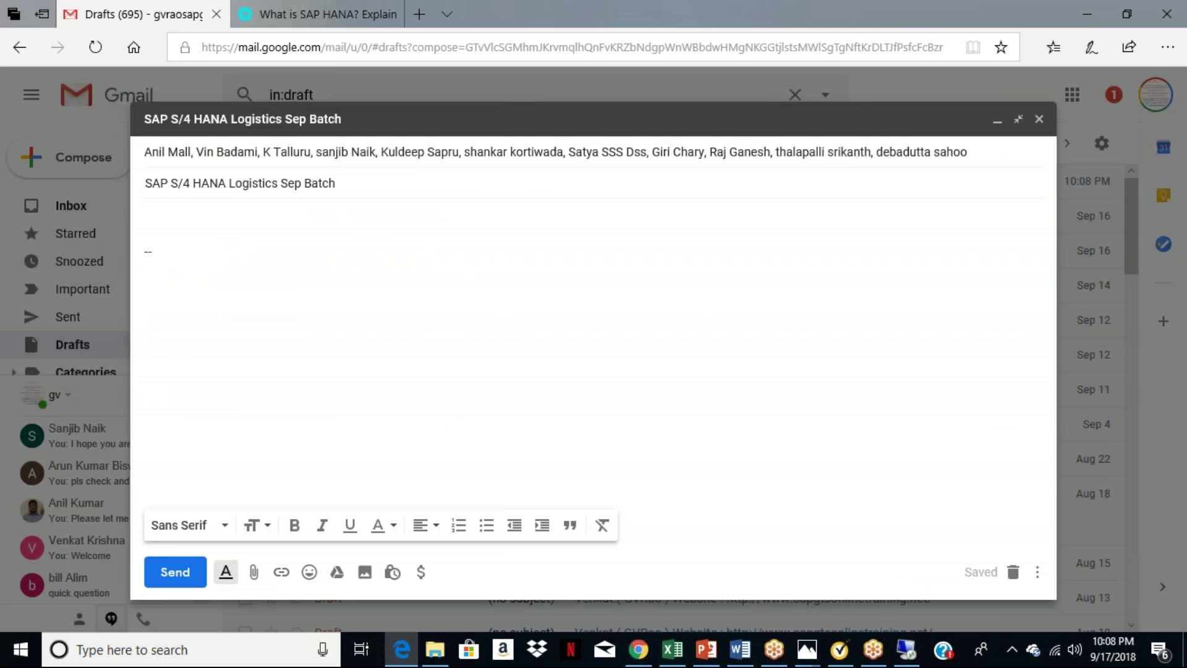
click(825, 160)
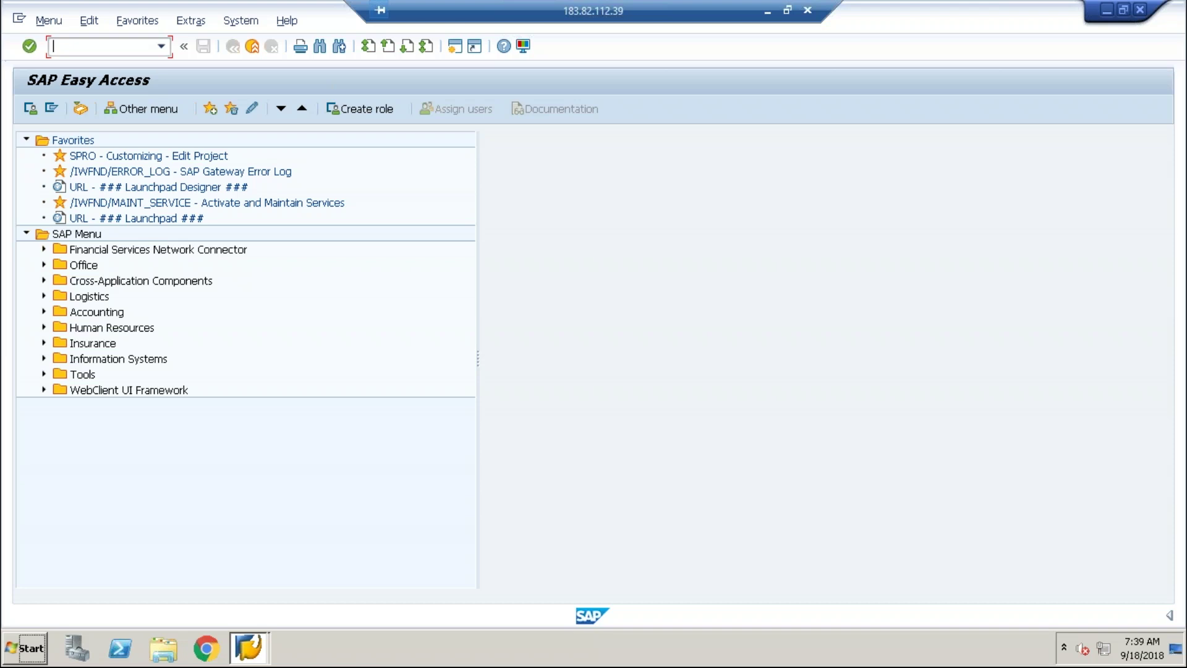
Run /nbp to open Maintain Business Partner, then enter /nspro in the command field.
text(/nbp)
key(Return)
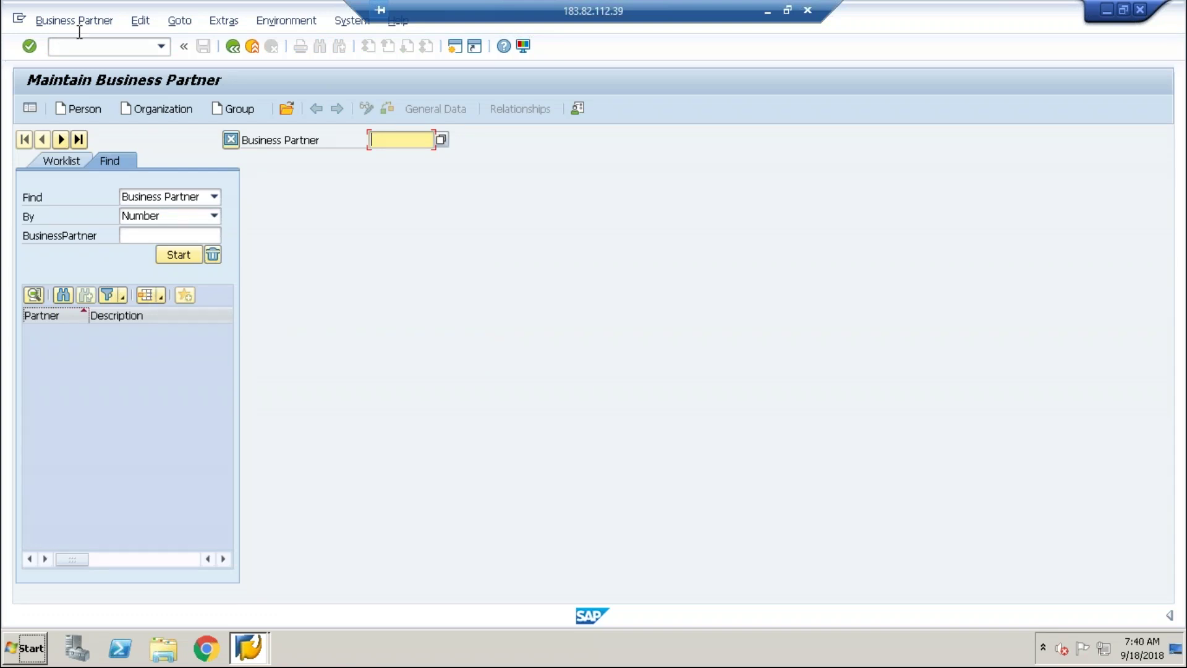
click(93, 46)
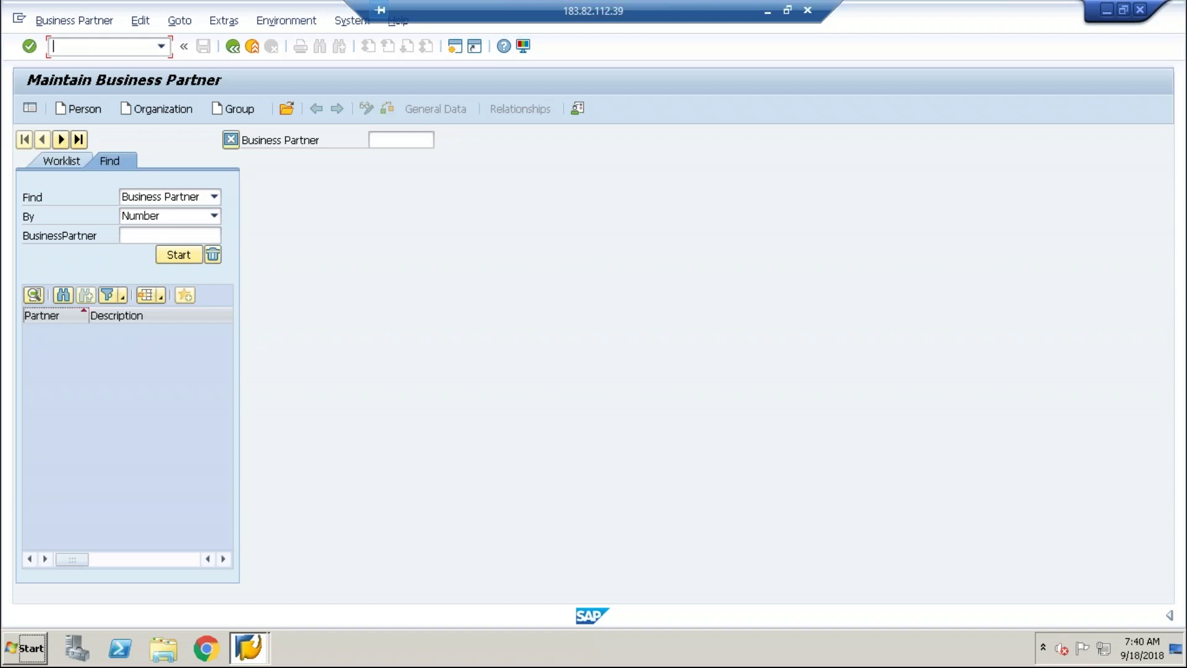
text(/nspro)
Run SPRO and display the SAP Reference IMG tree.
key(Return)
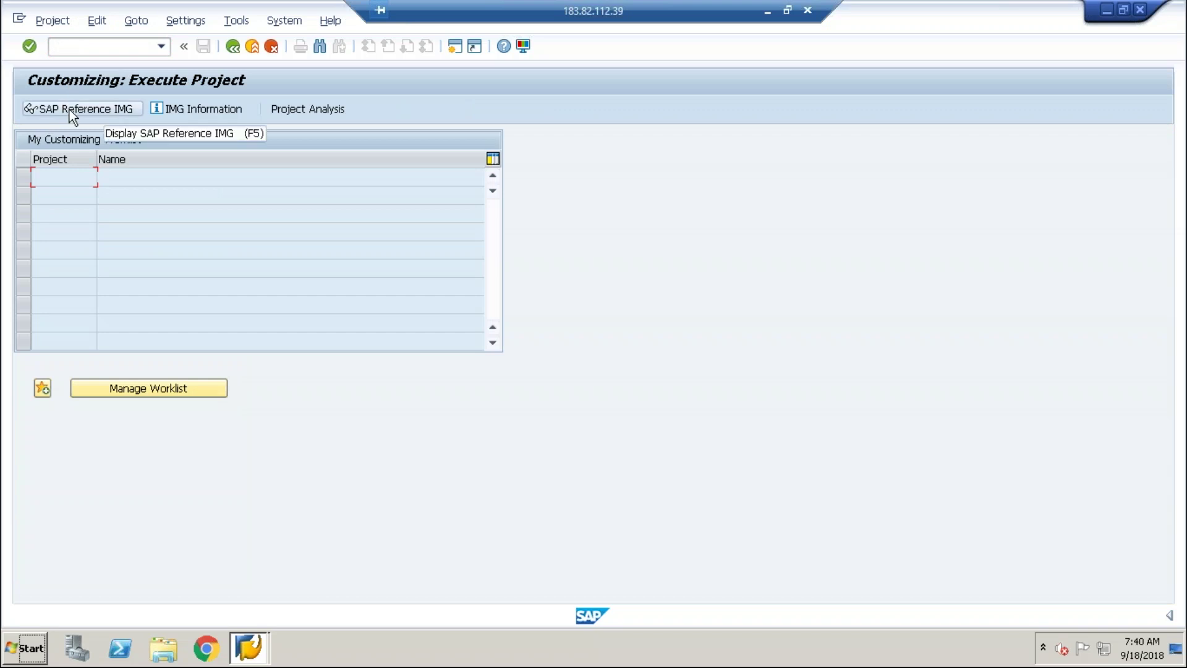
click(69, 109)
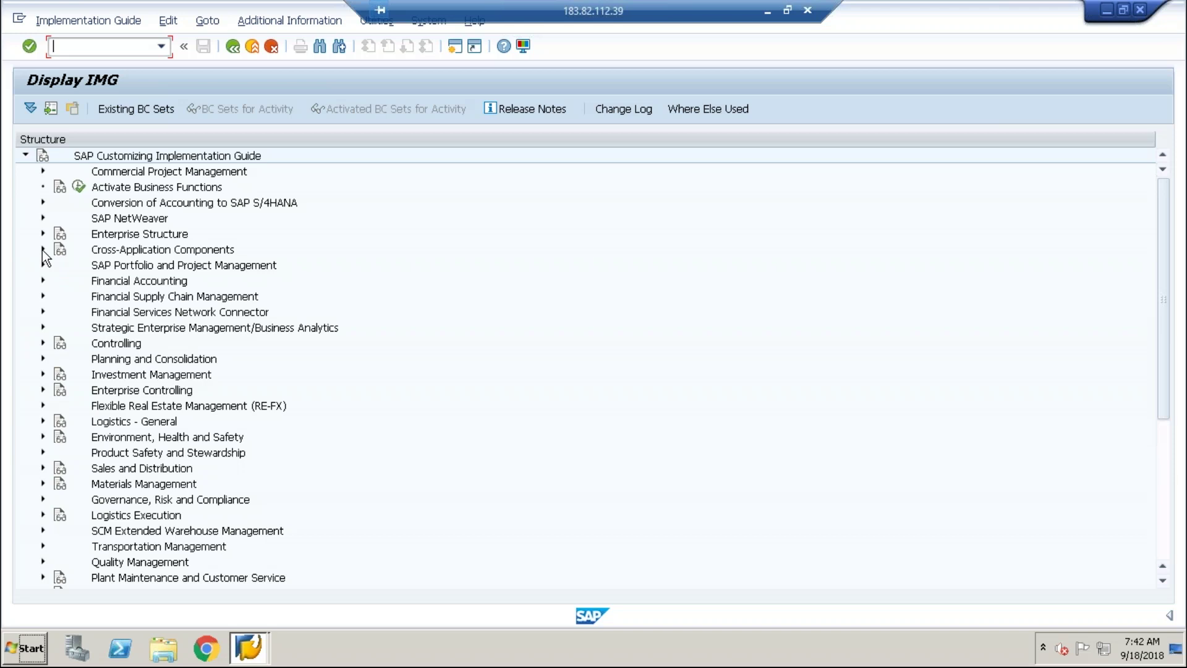
Expand Cross-Application Components and then SAP Business Partner in the IMG tree.
click(42, 249)
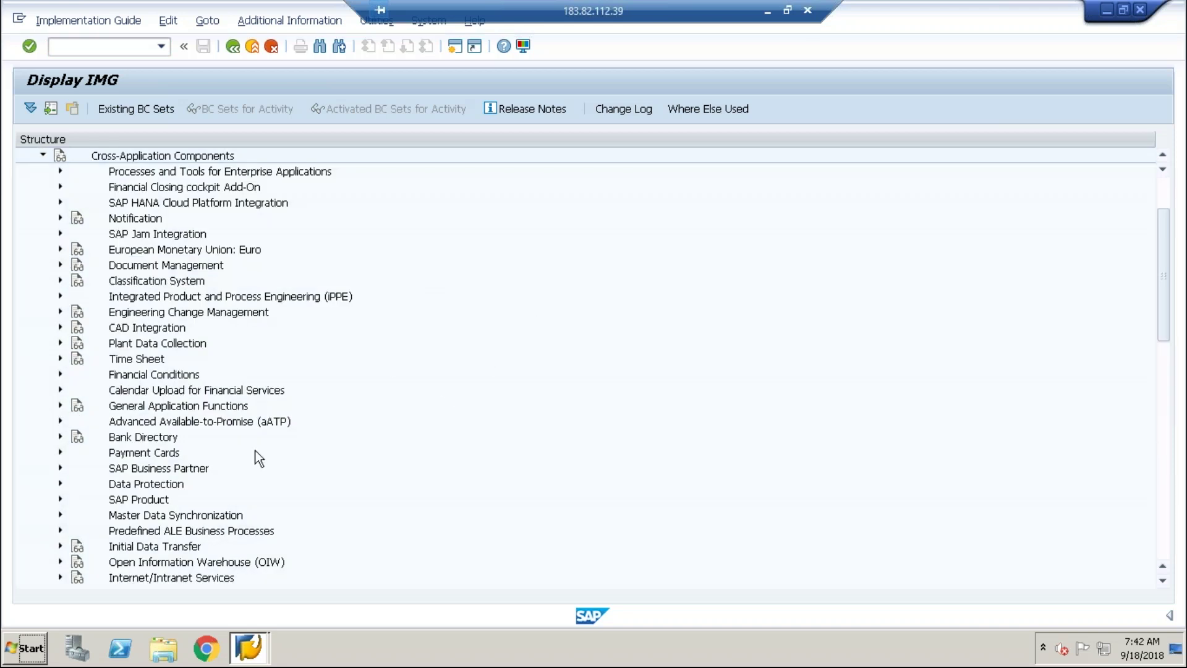
click(166, 161)
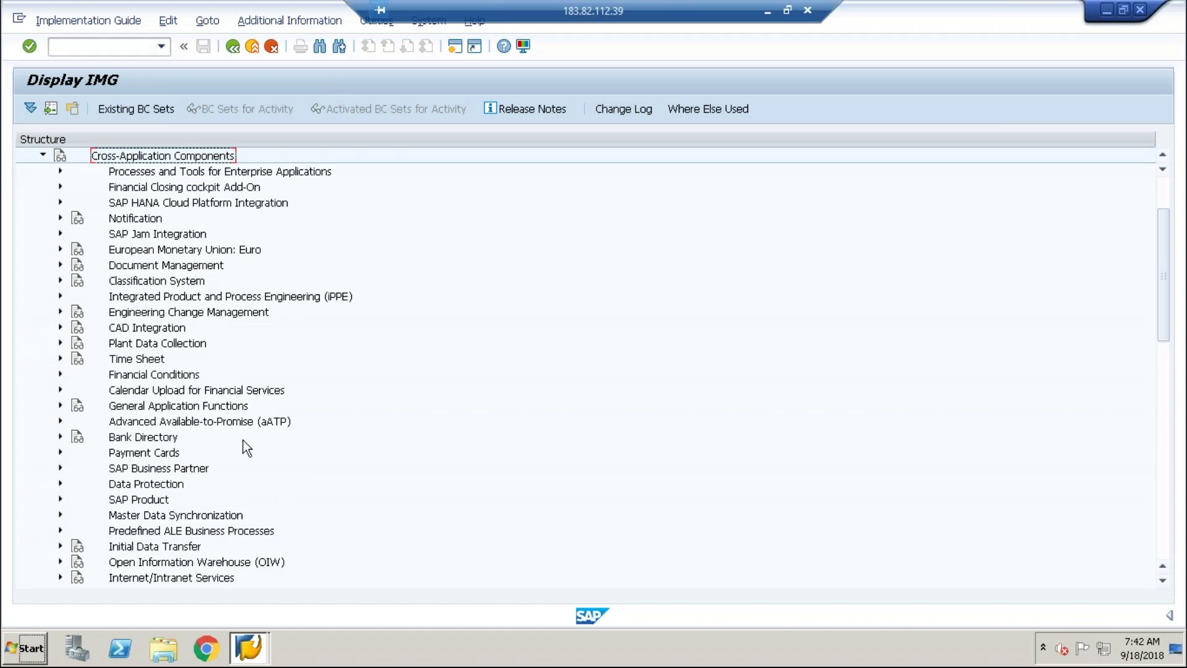
scroll(1162, 284, down, 2)
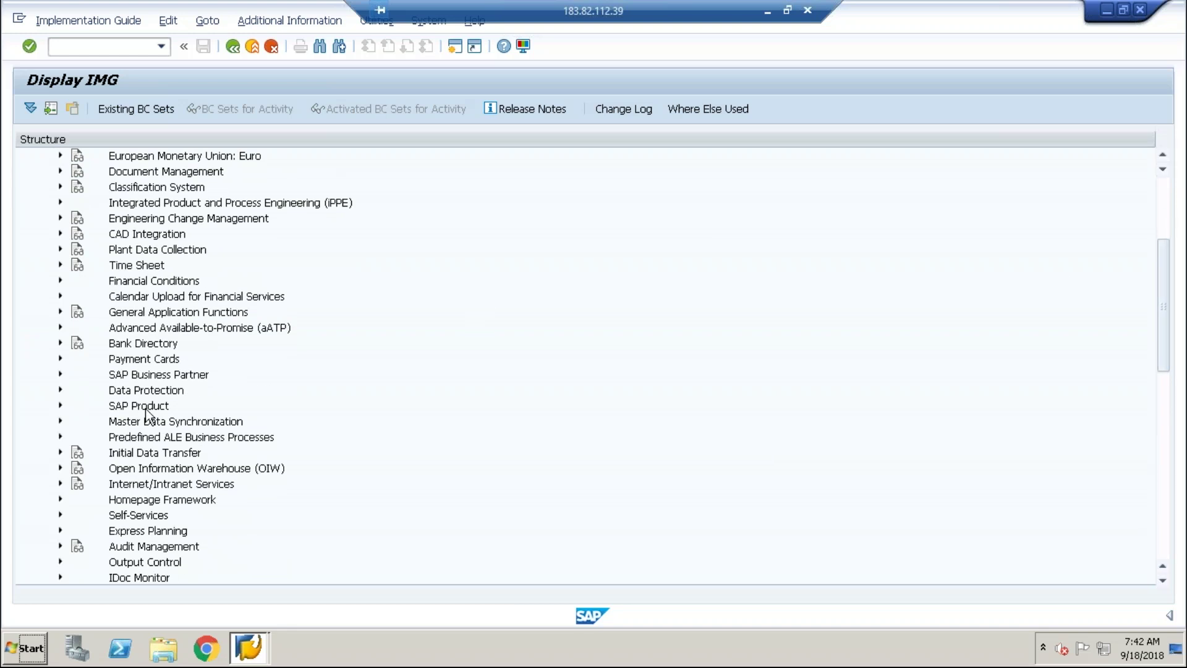
click(60, 373)
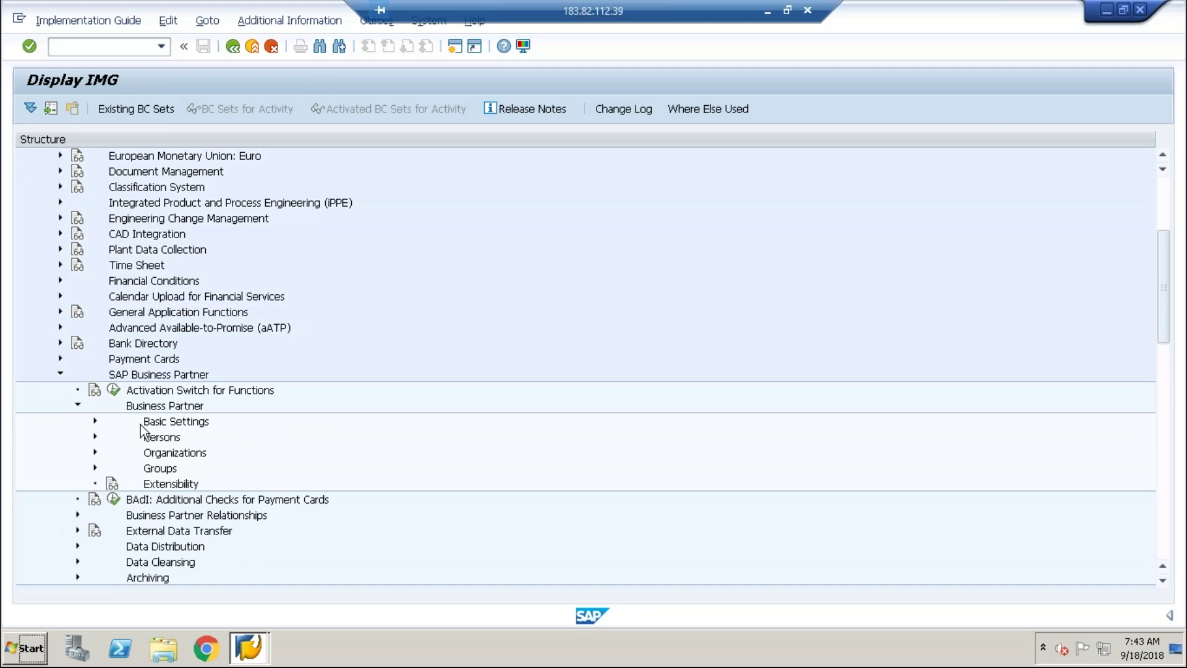
Expand Basic Settings and go over BP Roles, Number Ranges and Groupings, BP Types, Field Groupings.
click(93, 421)
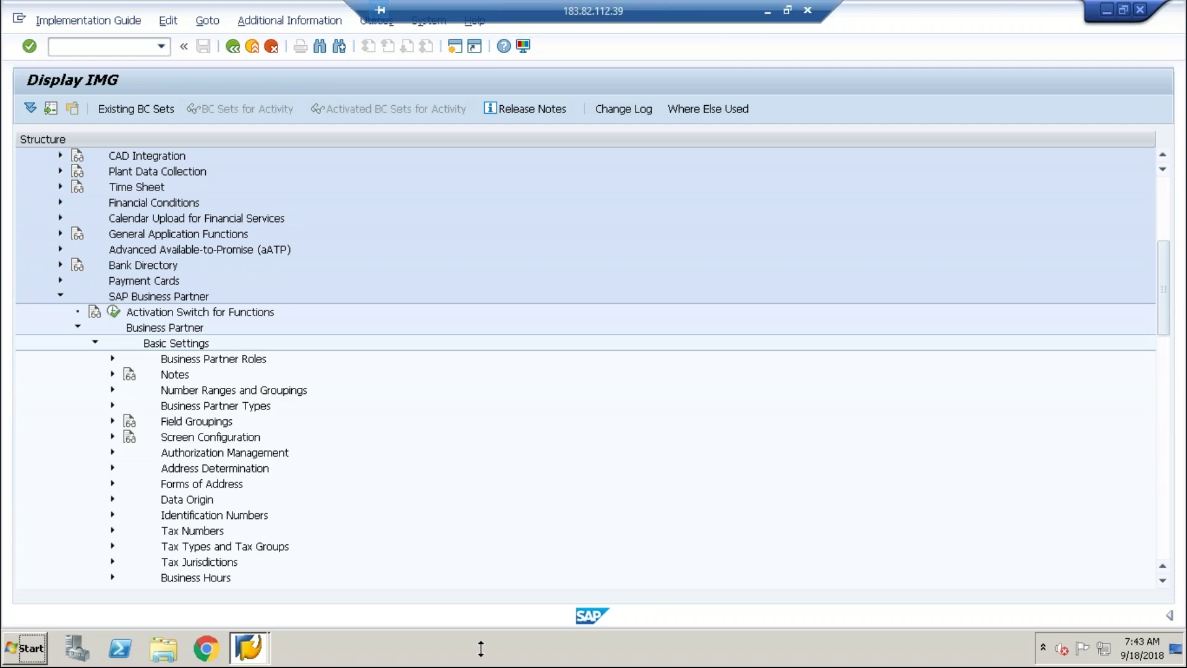
click(218, 361)
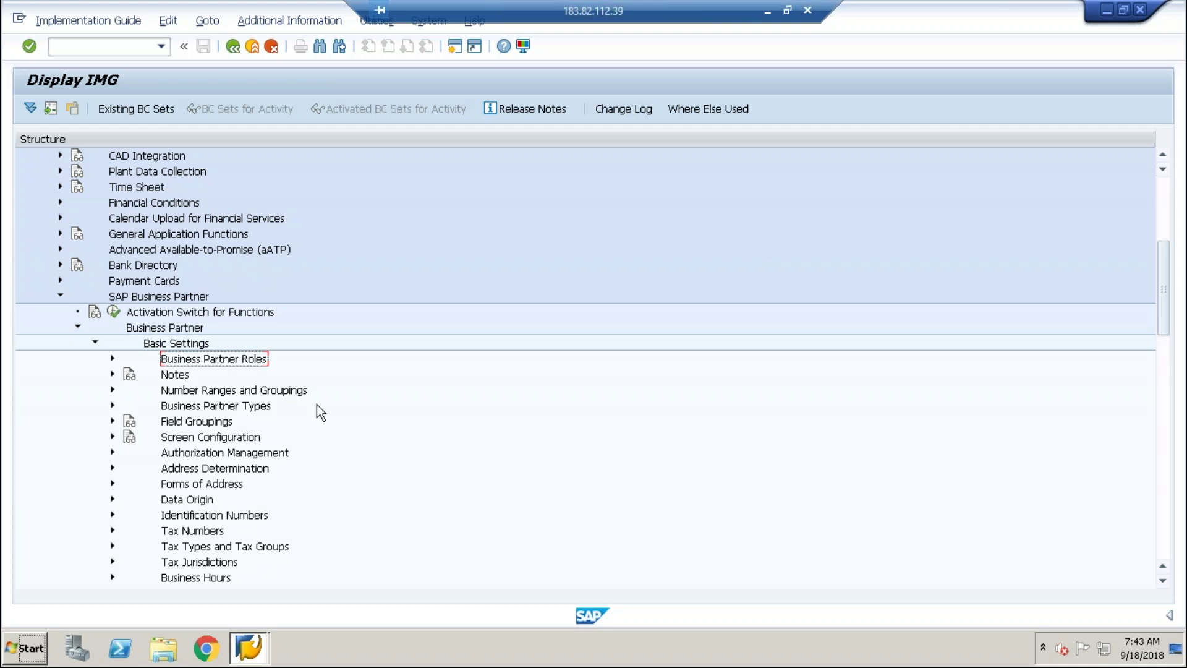
click(283, 392)
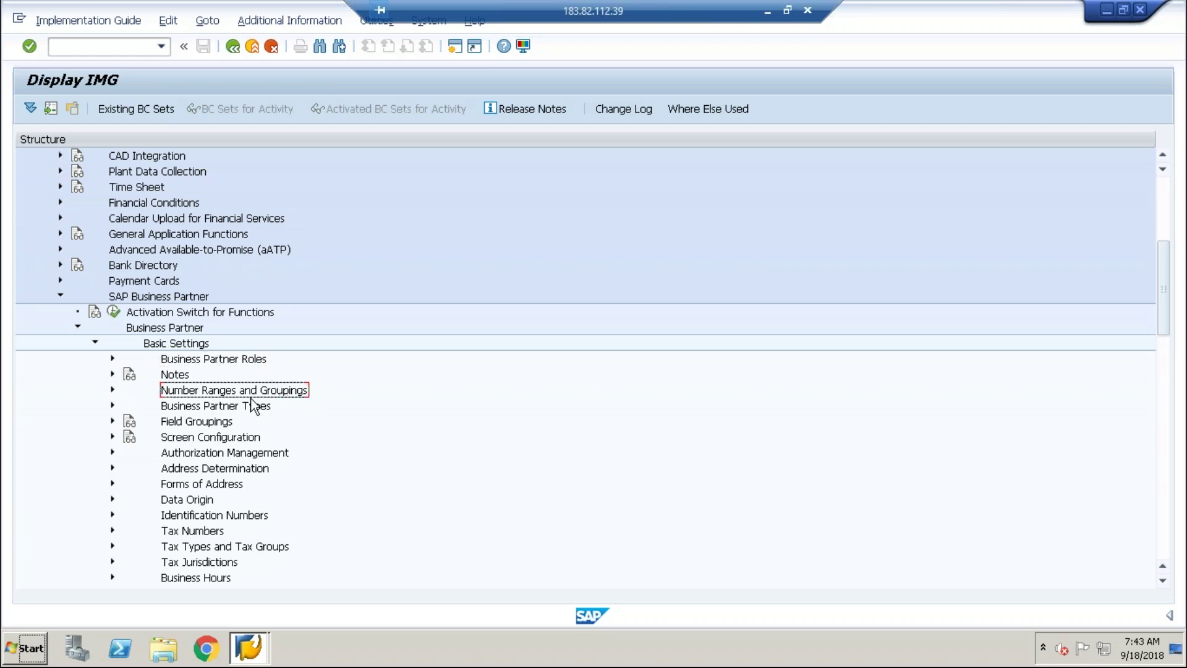
click(231, 408)
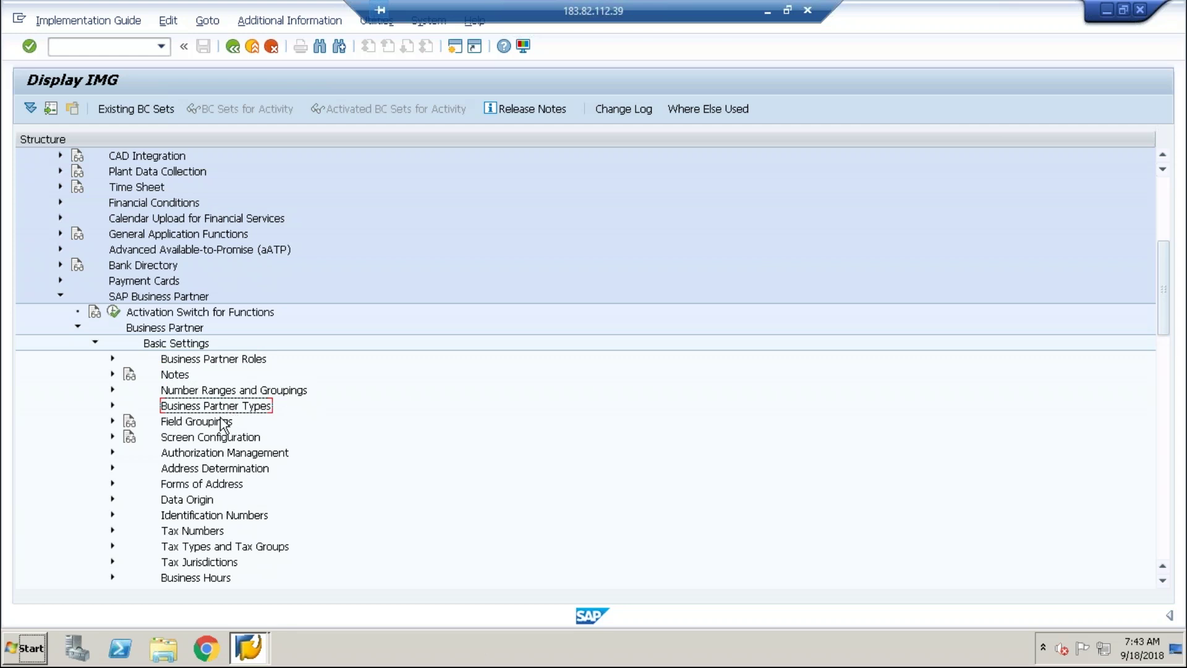
click(208, 424)
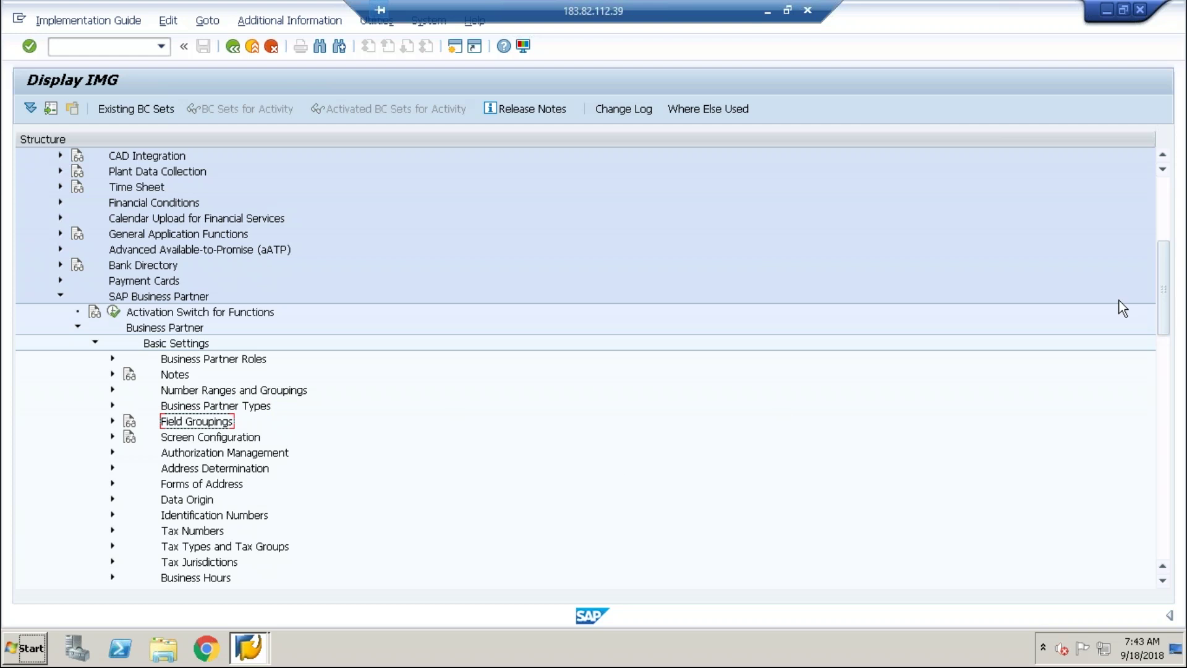
mouse_move(1167, 278)
mouse_down()
mouse_move(1172, 297)
mouse_move(1171, 259)
mouse_up()
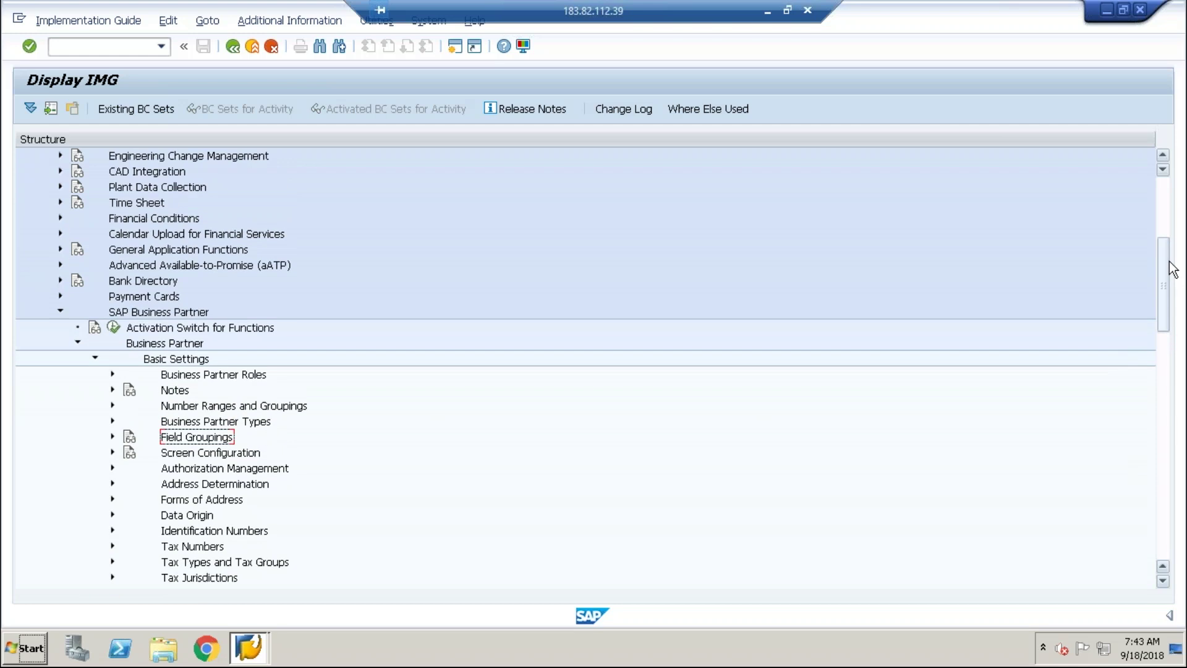
click(211, 375)
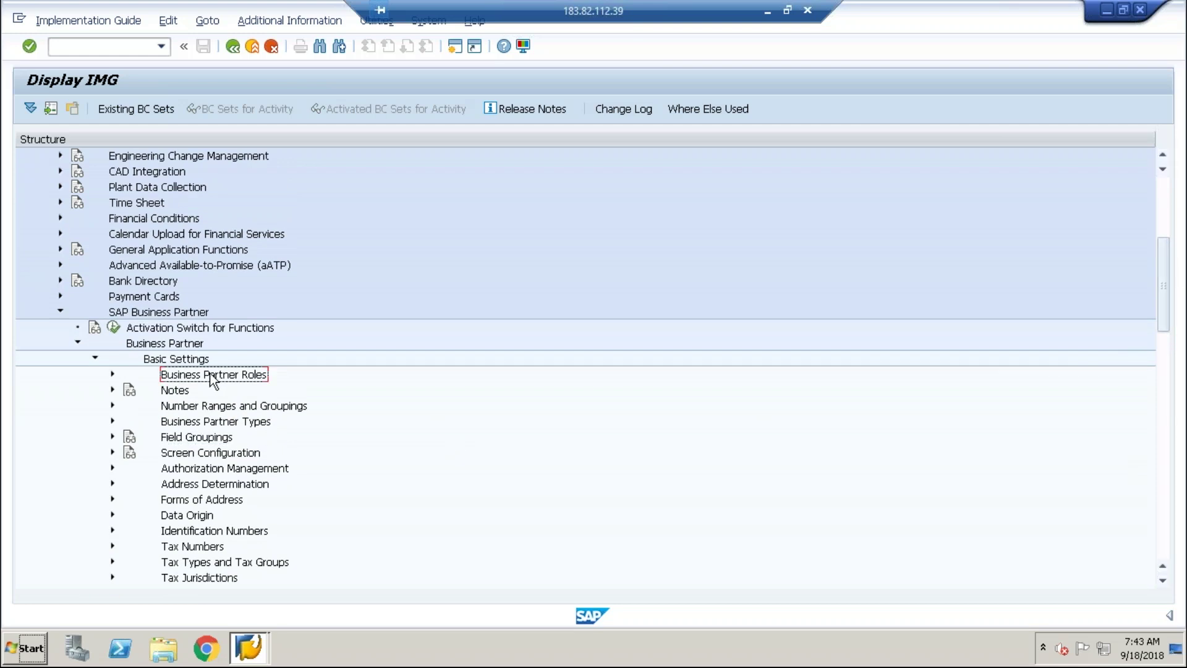
Expand Business Partner Roles and execute Define BP Roles to list the 211 roles.
click(112, 375)
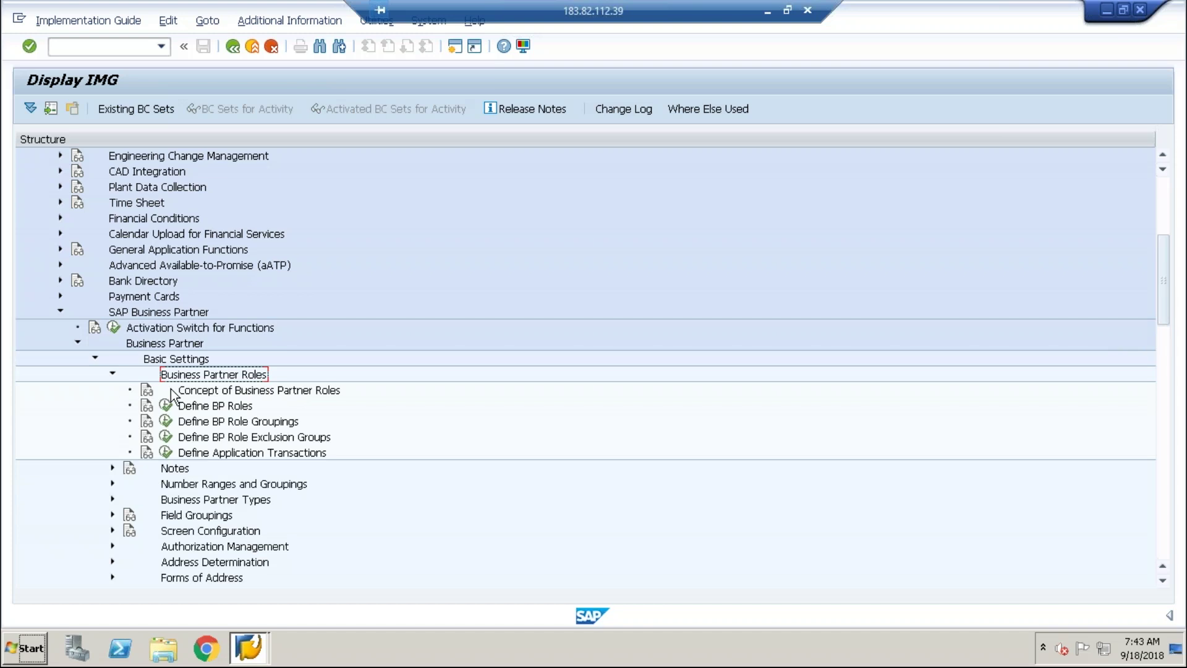
click(232, 408)
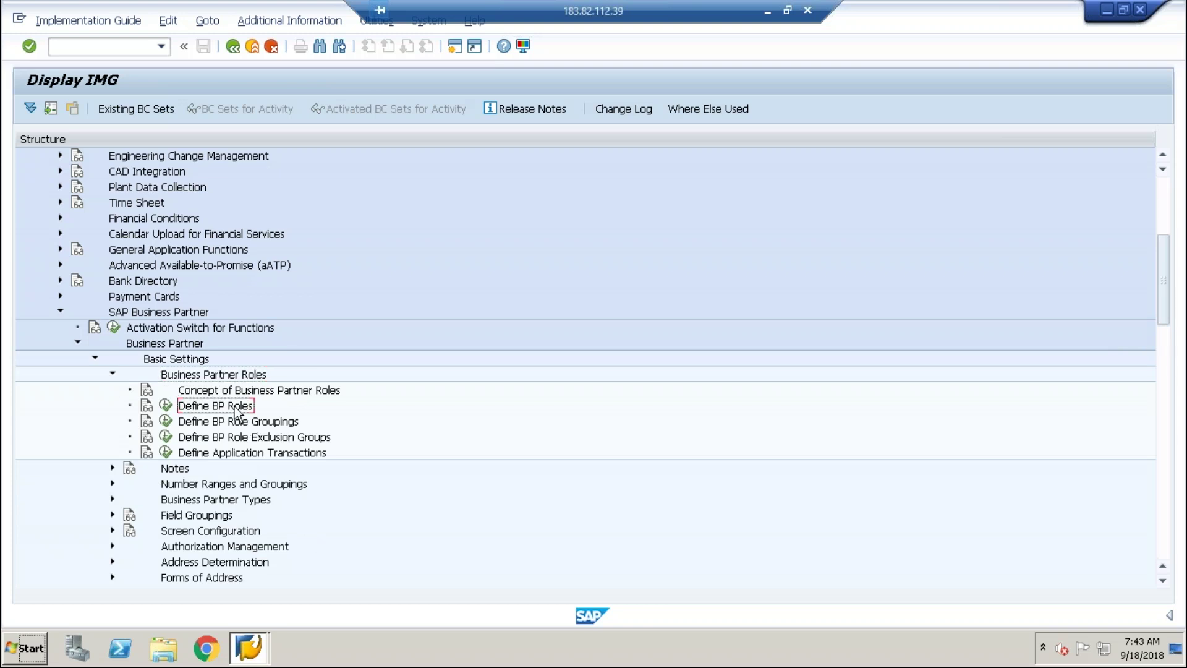
click(166, 406)
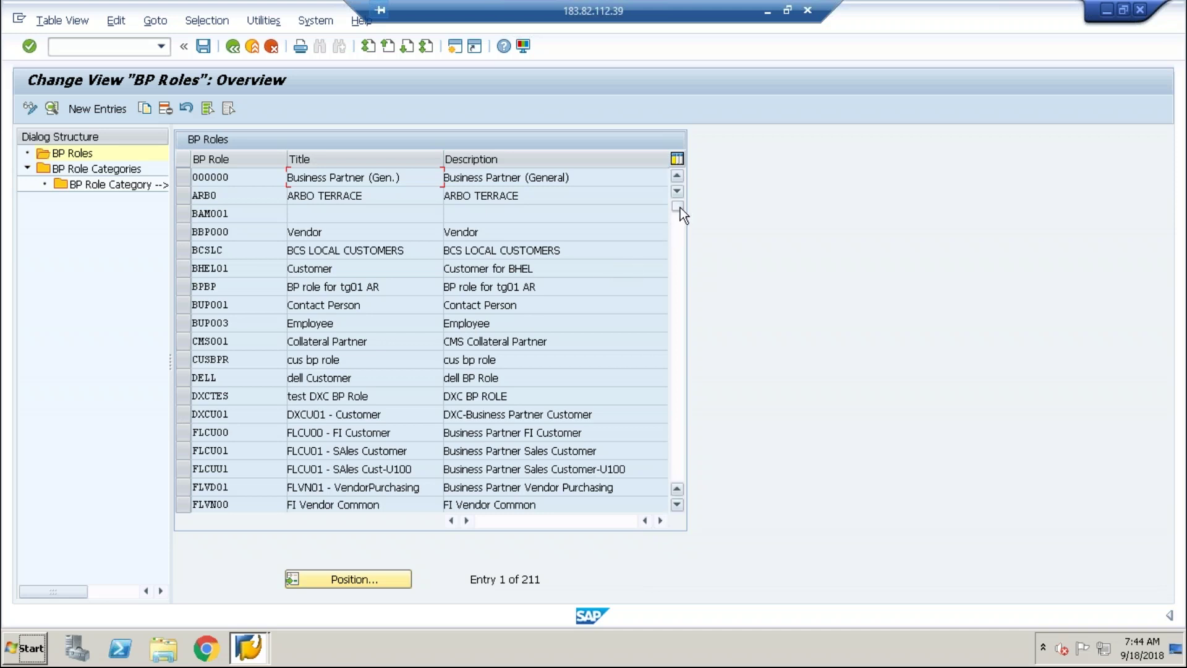
drag(680, 209, 678, 231)
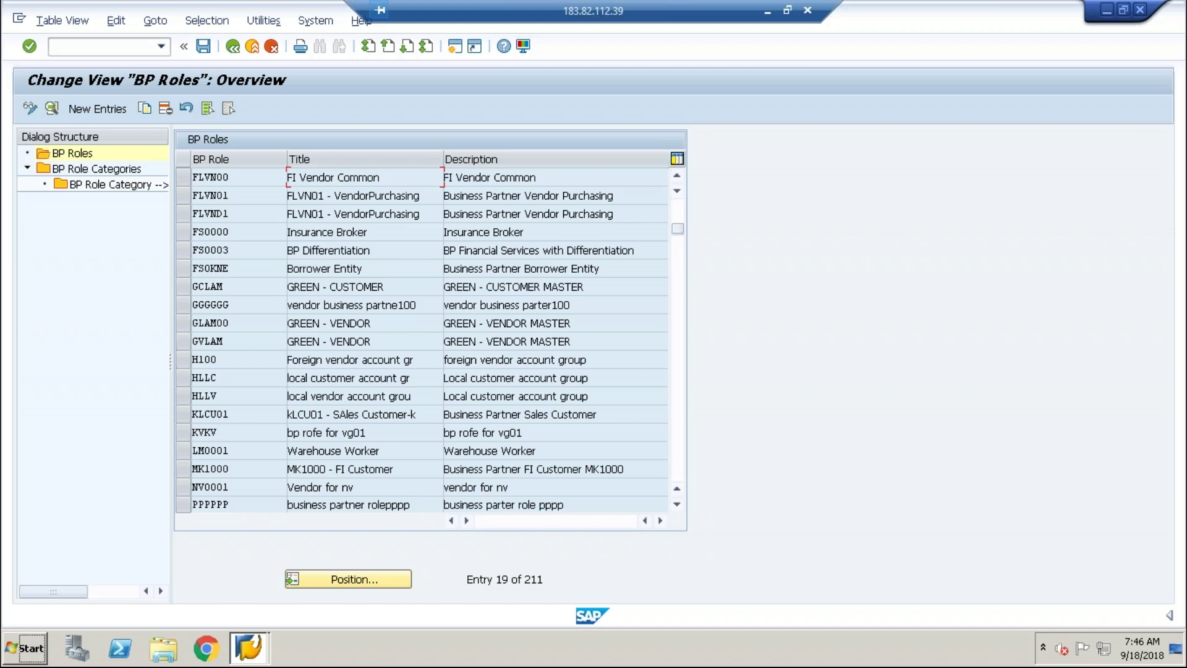
Select the FLCU00 FI Customer role and copy it to show its details.
click(102, 112)
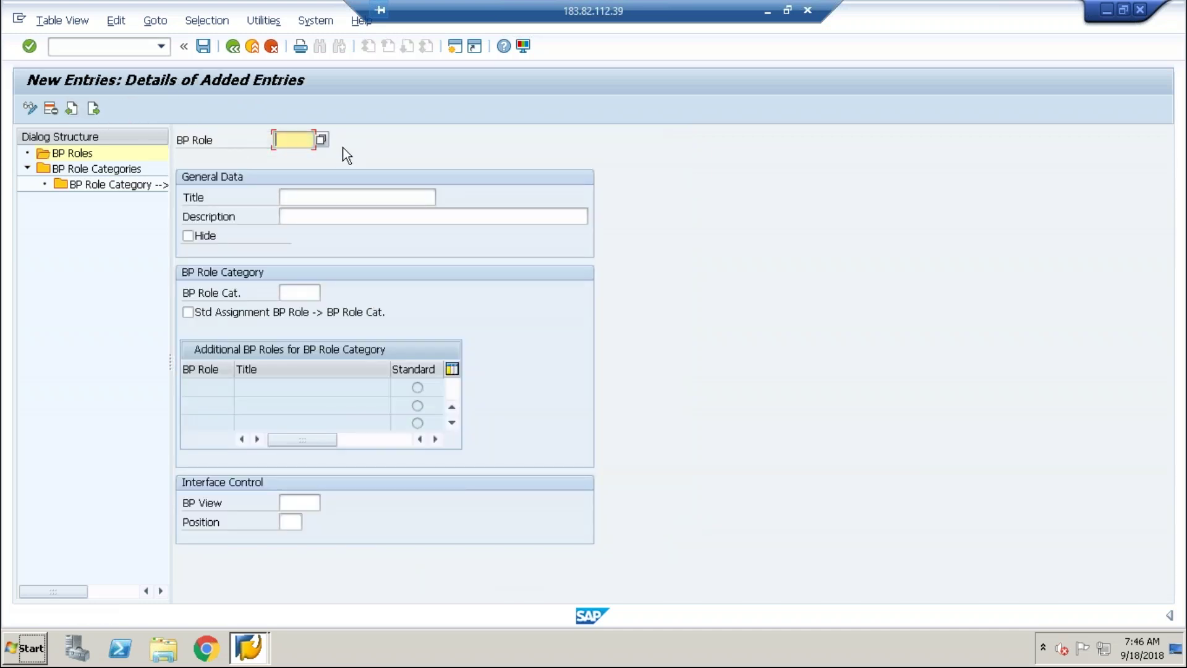
click(235, 51)
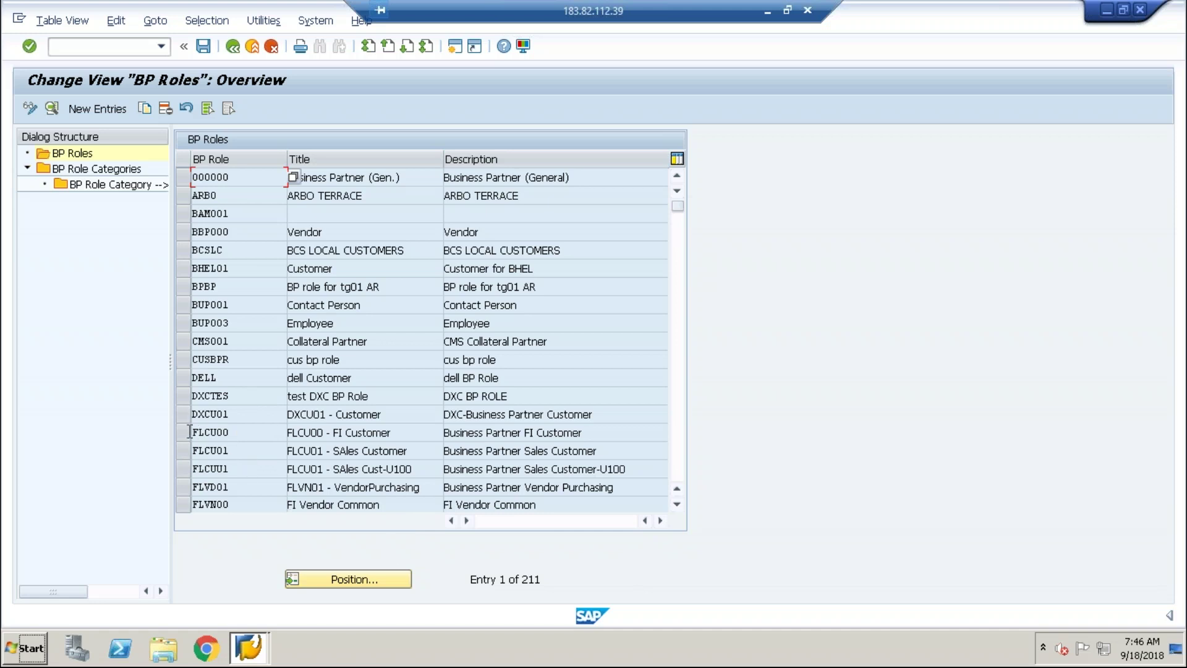
click(183, 432)
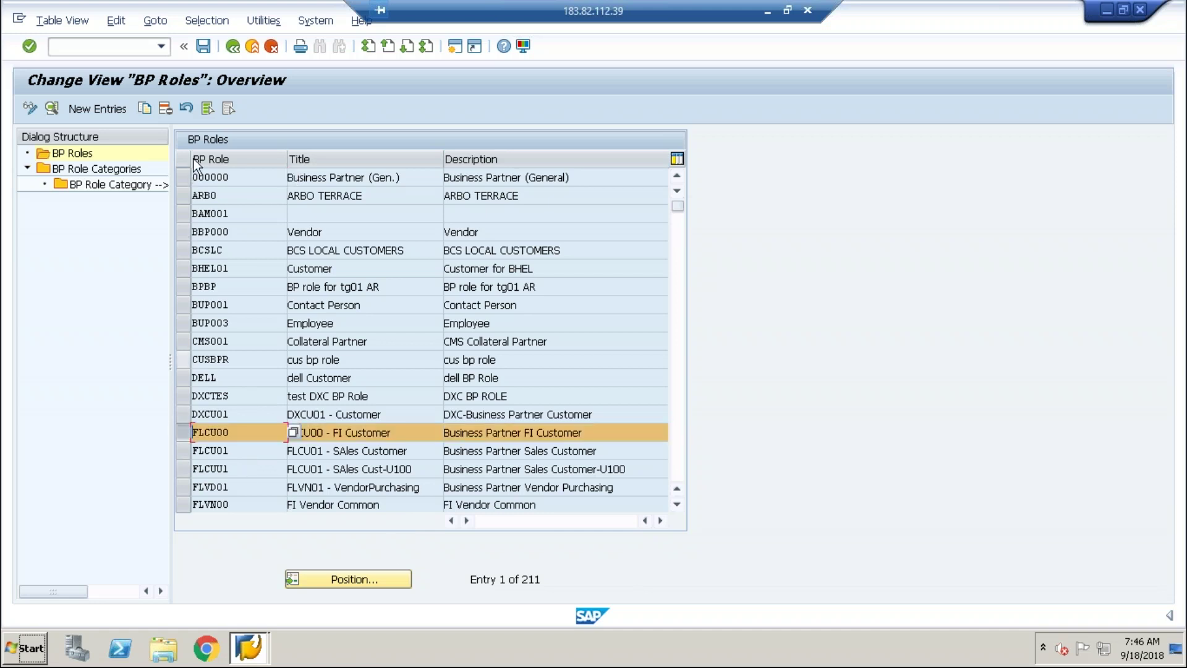
click(149, 110)
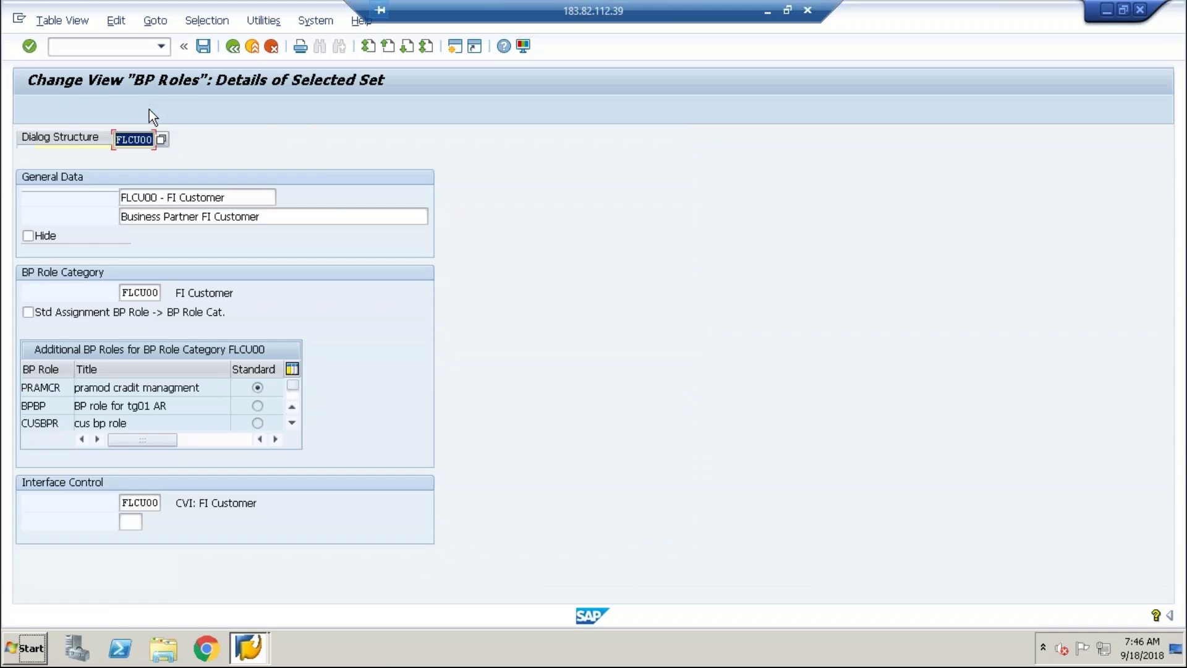
Give the FLCU00 role copy the new key ZLCU99, fixing the rejected duplicate key.
click(122, 141)
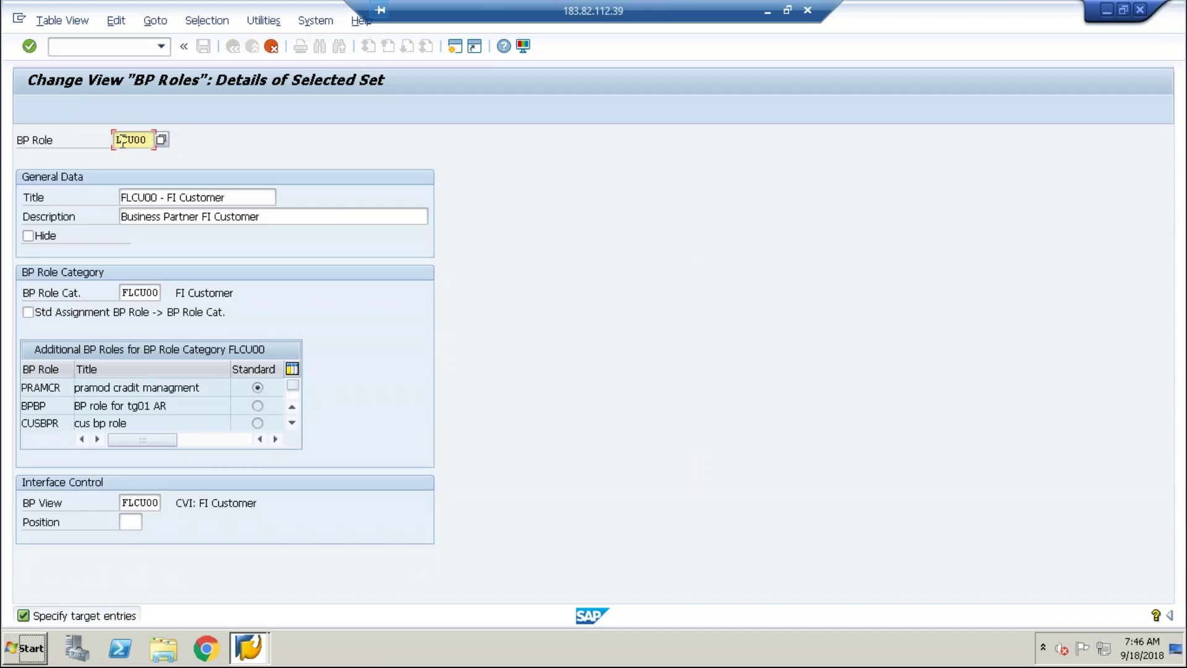
text(Z)
key(Return)
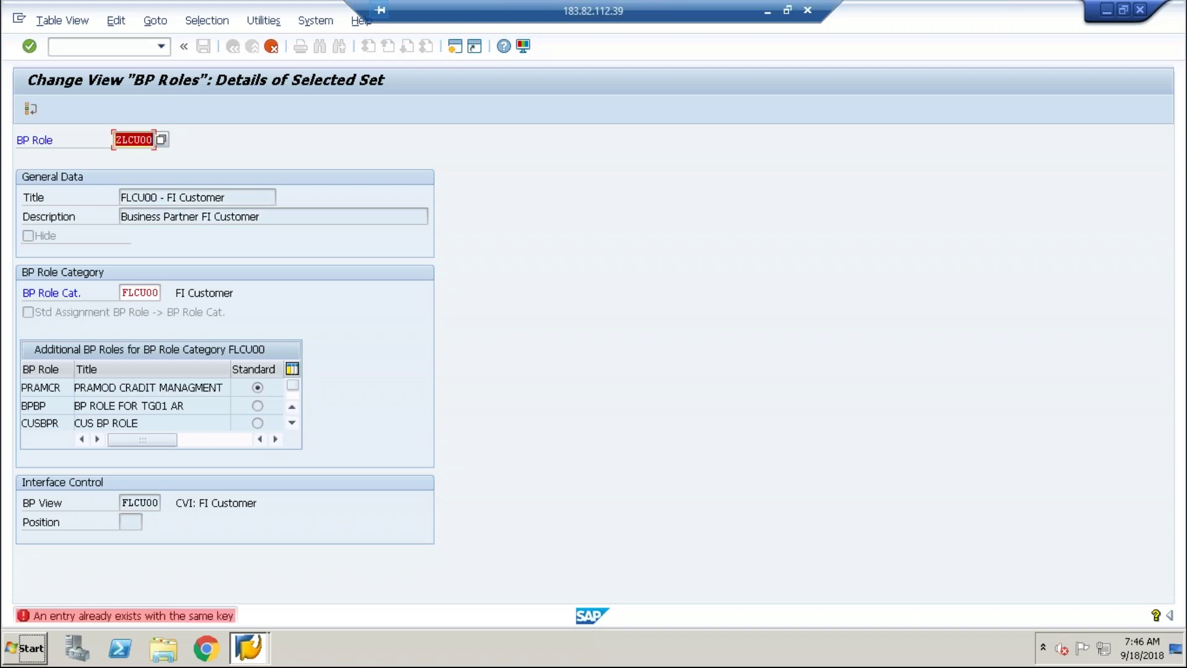
click(143, 140)
key(BackSpace)
key(BackSpace)
text(1)
text(99)
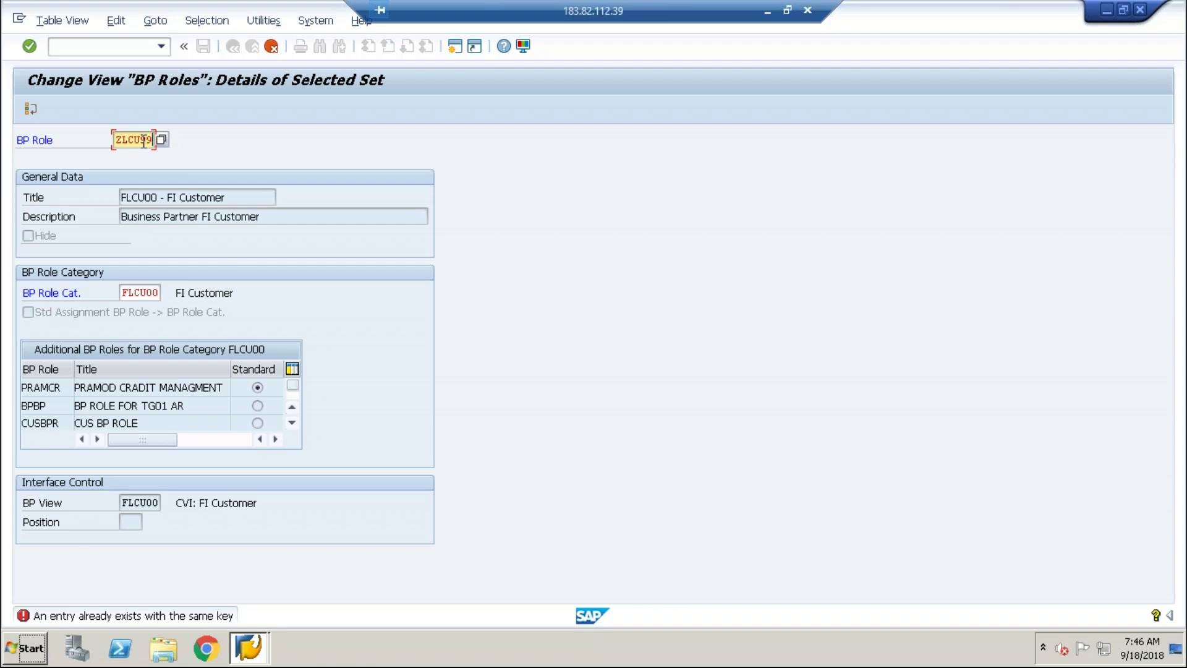
key(Return)
key(Return)
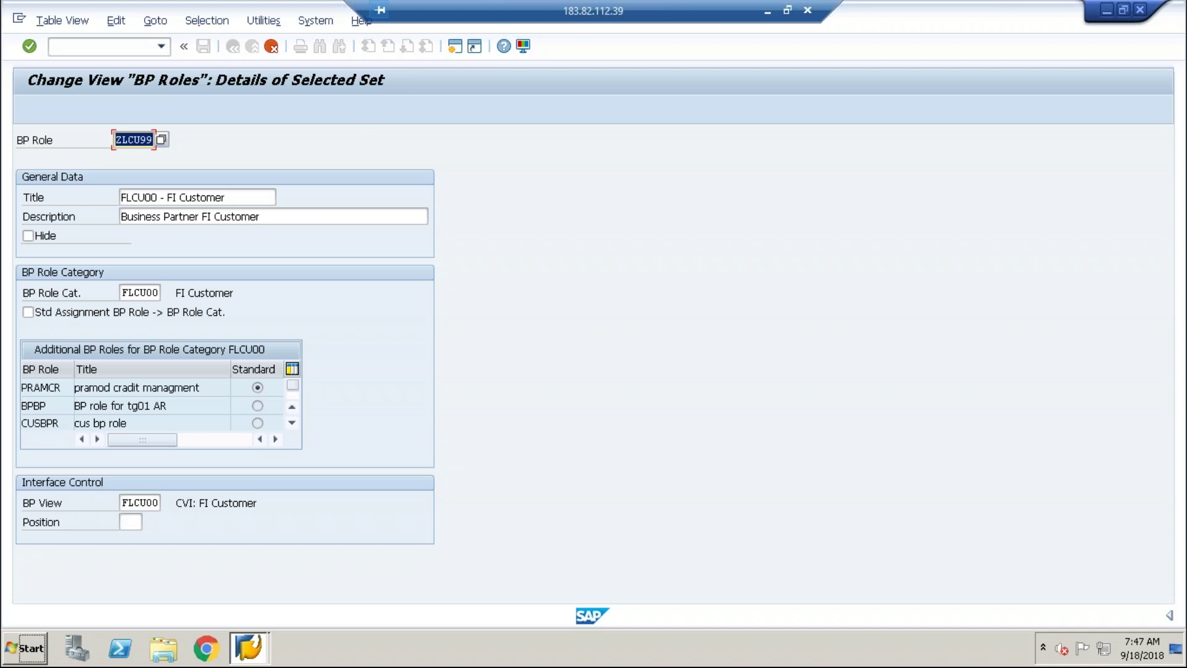
click(155, 294)
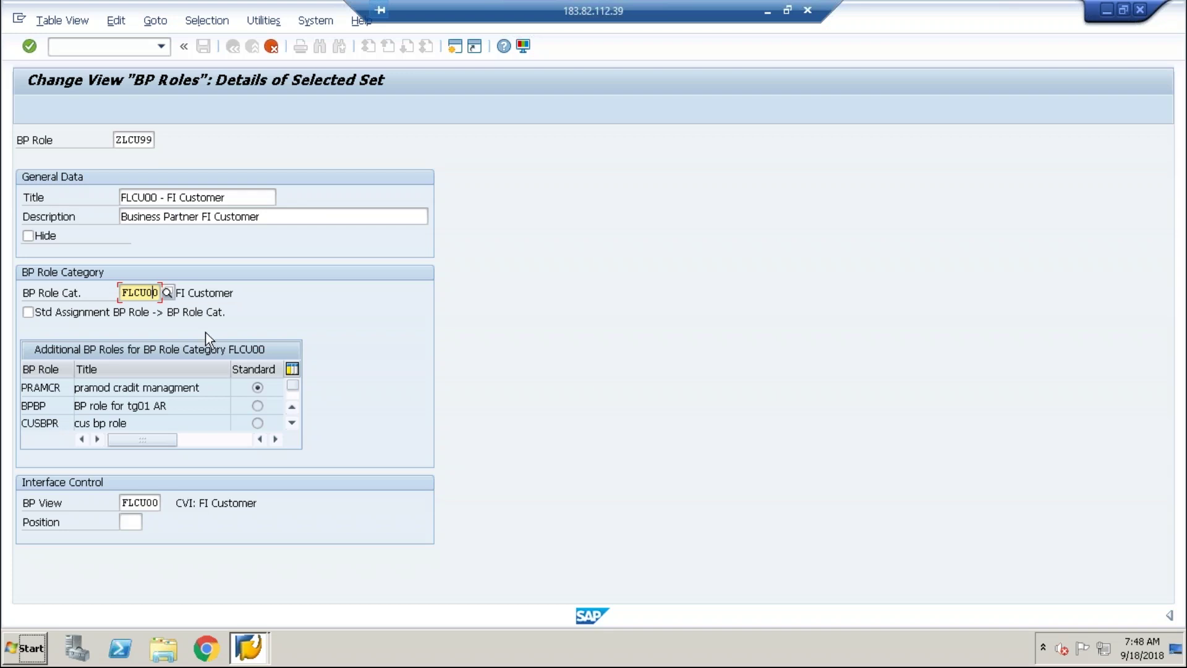
click(167, 293)
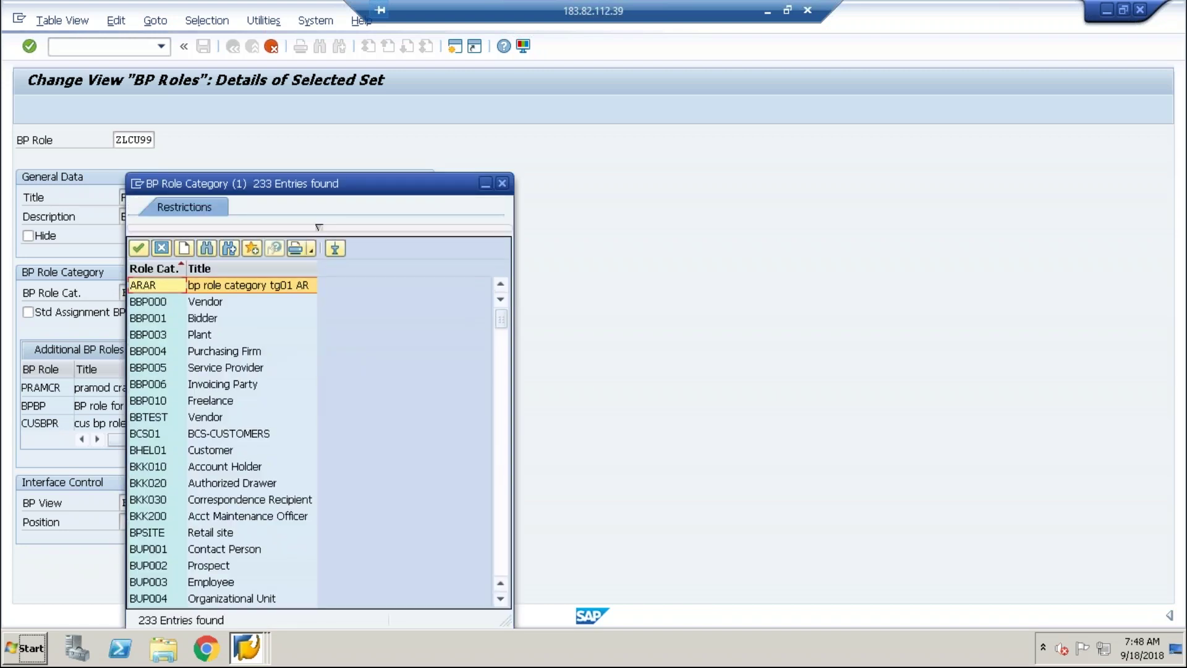
drag(368, 177, 573, 137)
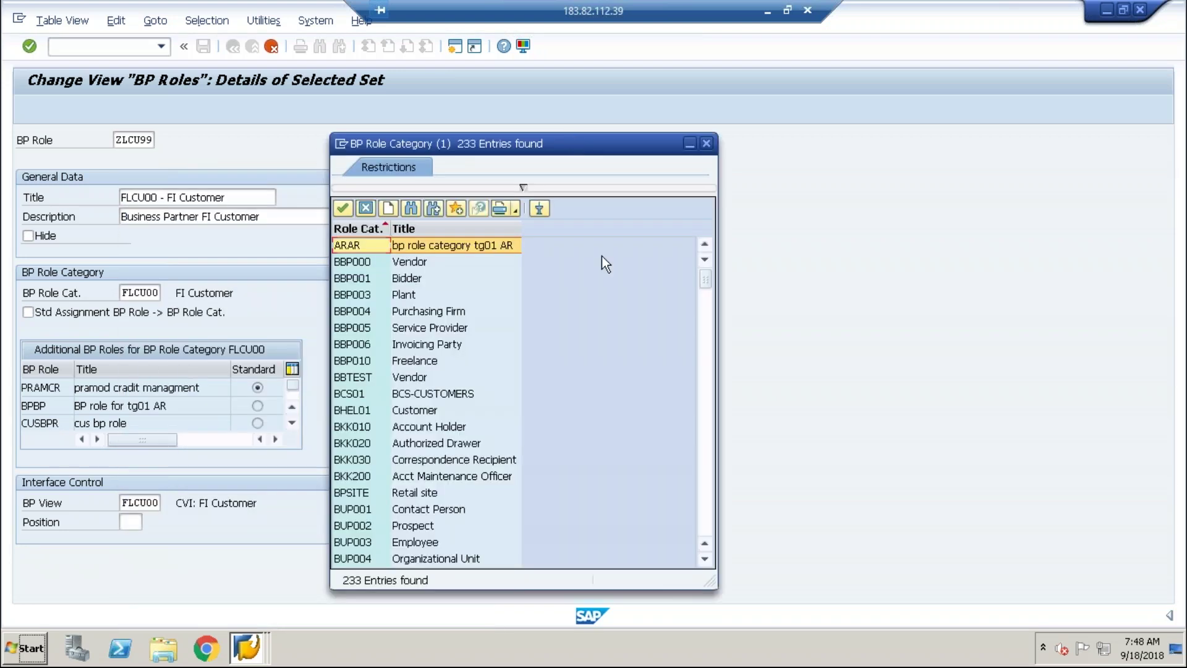
drag(717, 414, 759, 659)
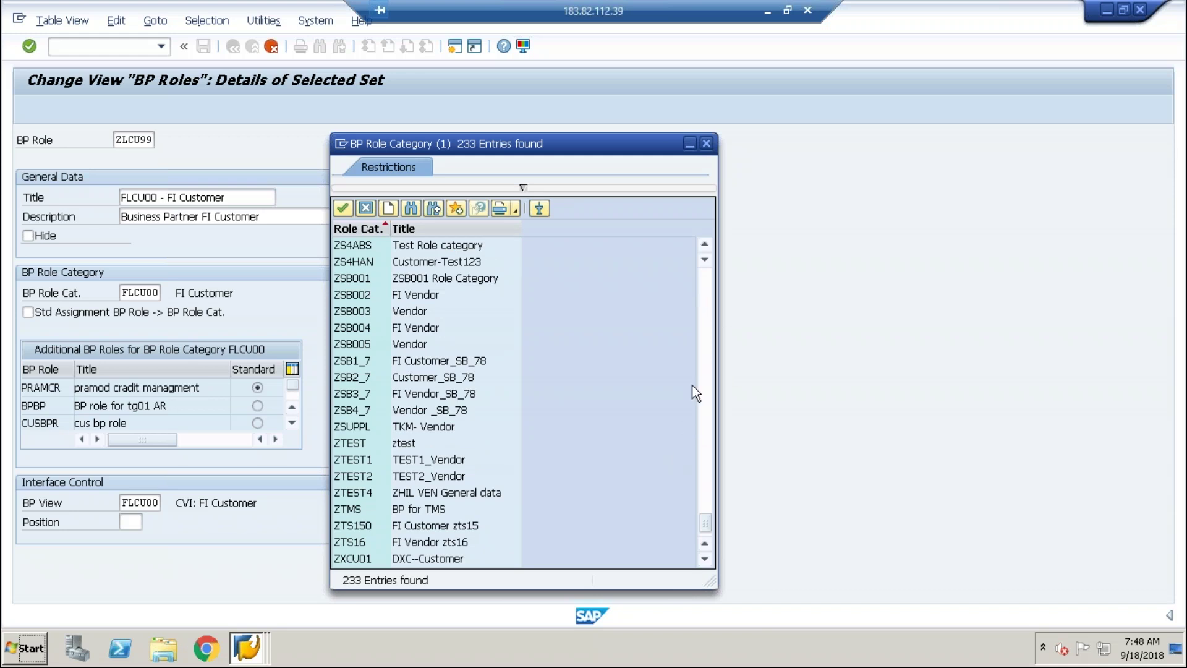
click(704, 312)
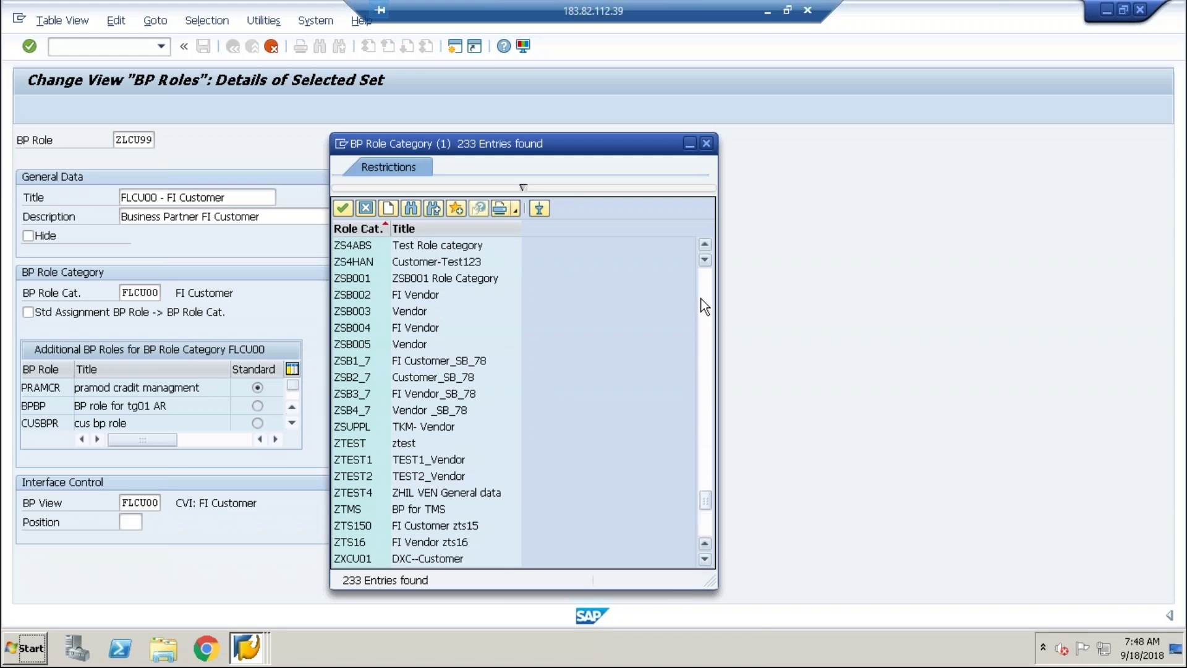
click(708, 142)
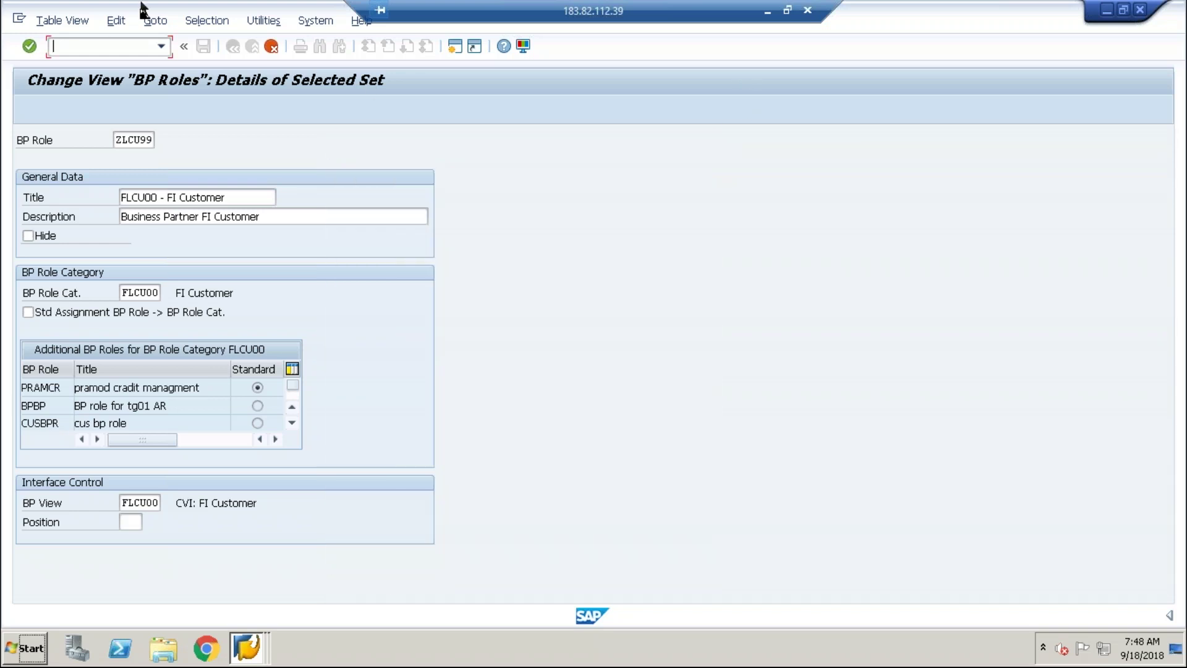
Discard the unsaved ZLCU99 role copy and start a new entry under BP Role Categories.
click(270, 46)
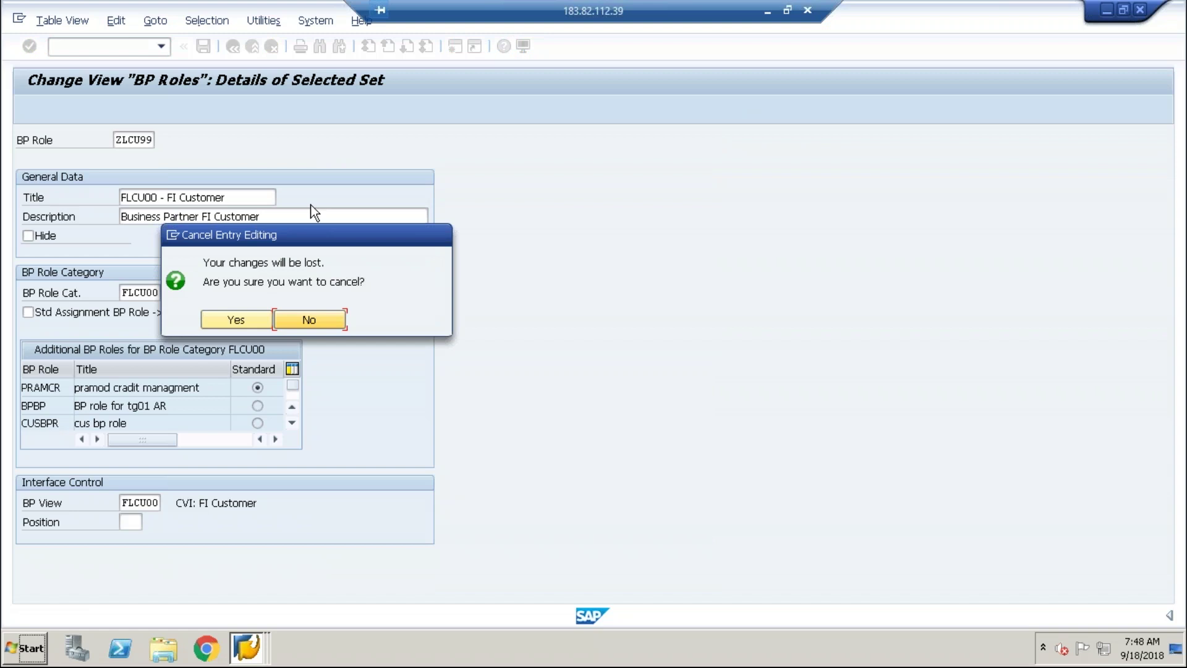
click(245, 318)
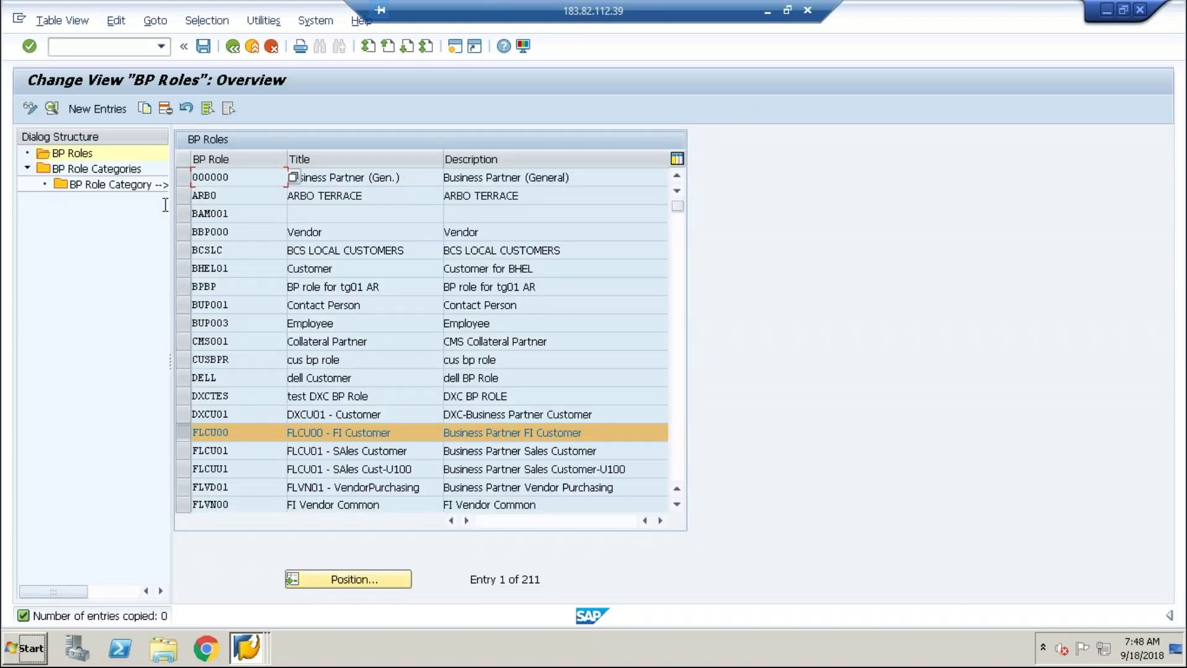
double_click(108, 168)
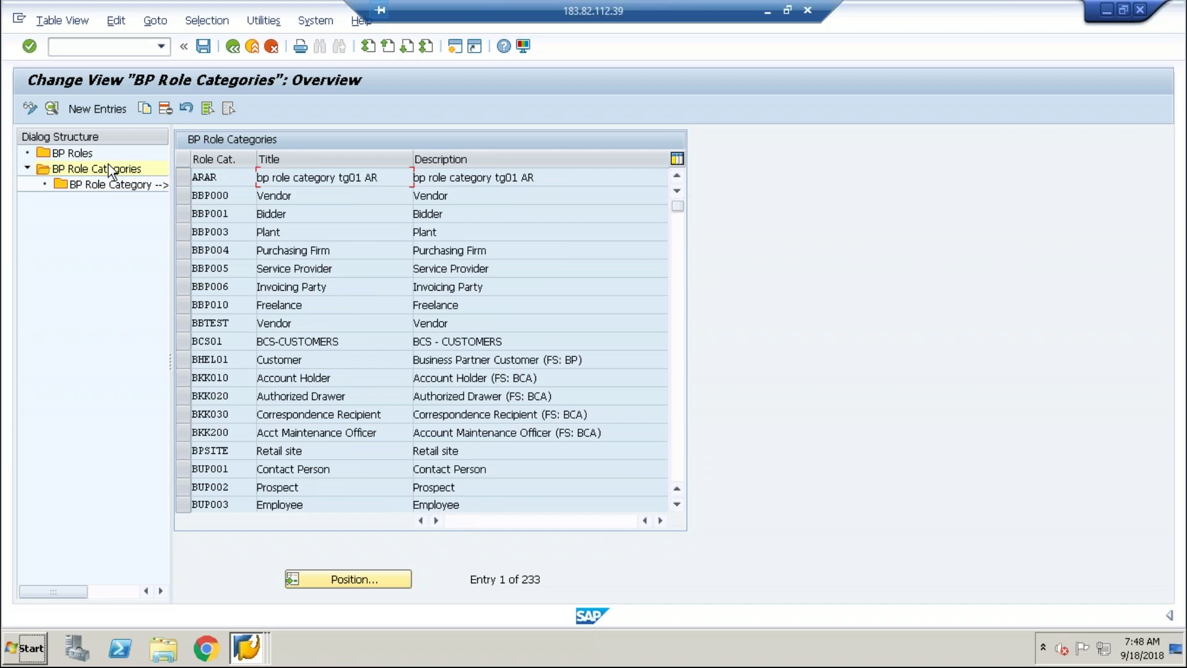
click(223, 178)
Enter role category ZBPROL, 'Role Category for BP Empl', with differentiation type 3 (Sales Area Data), and save.
click(106, 110)
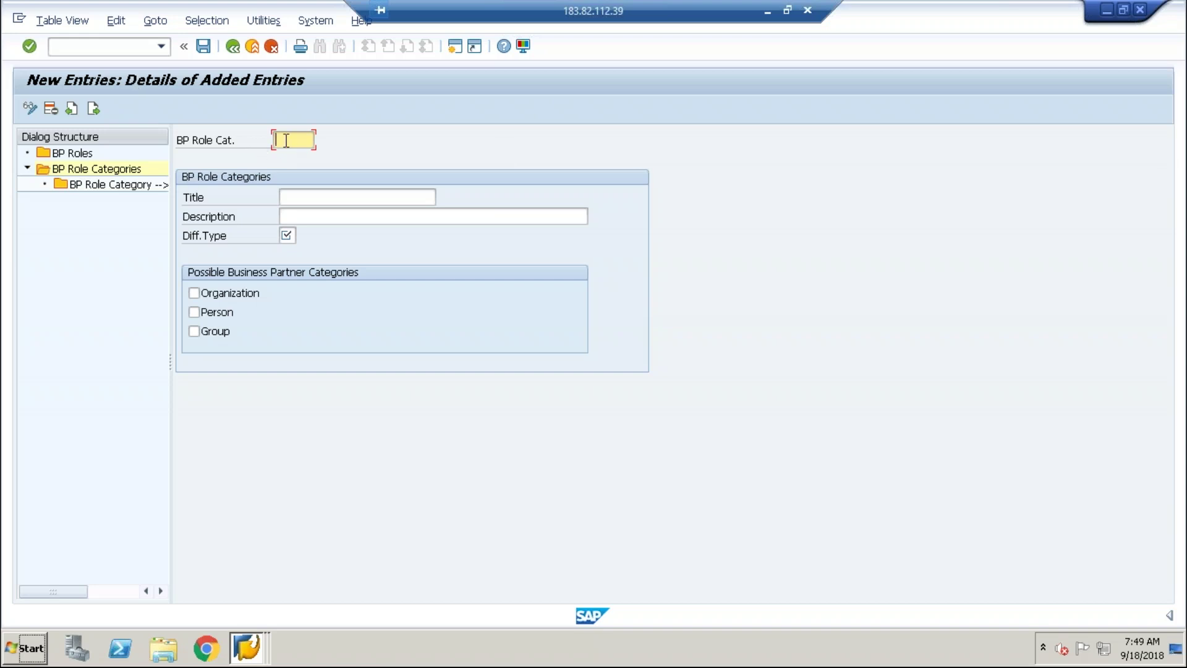
text(Z)
text(E)
text(PROL)
click(340, 193)
text(R)
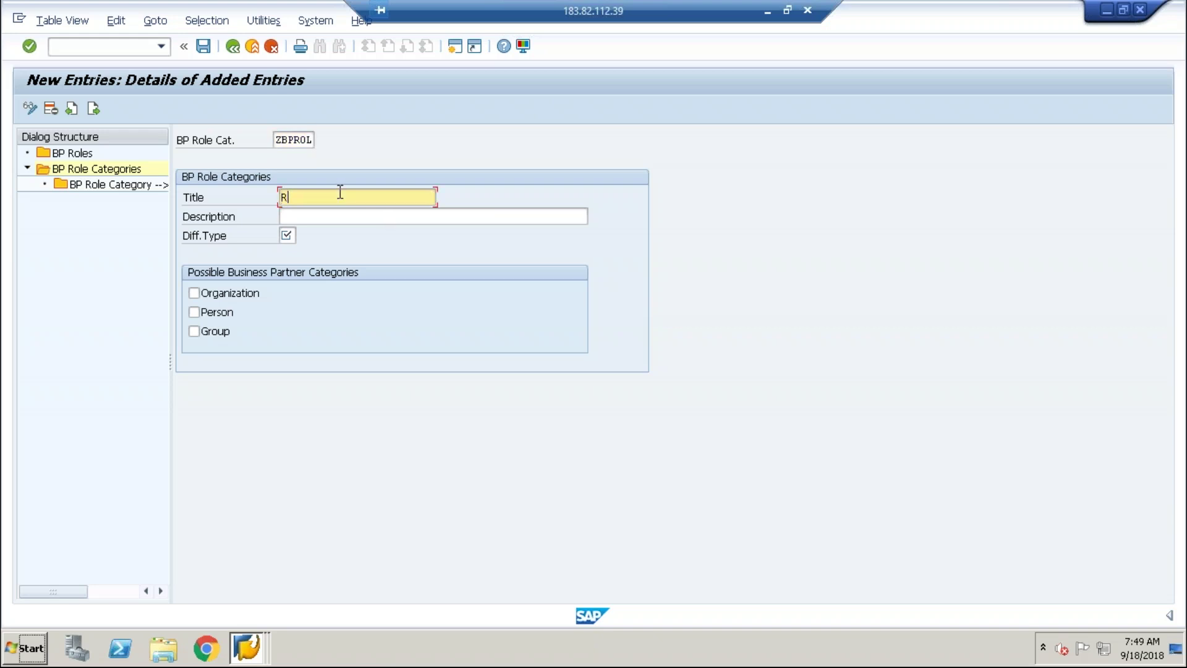
text(ole Category for BP Empl)
click(286, 235)
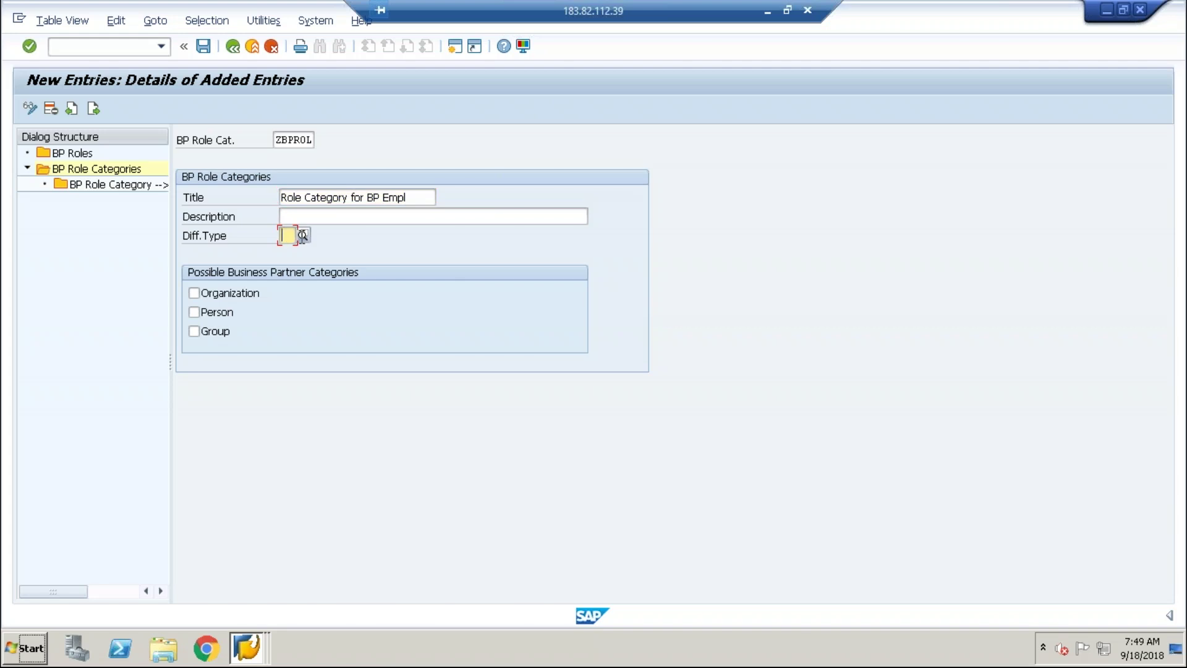
key(F4)
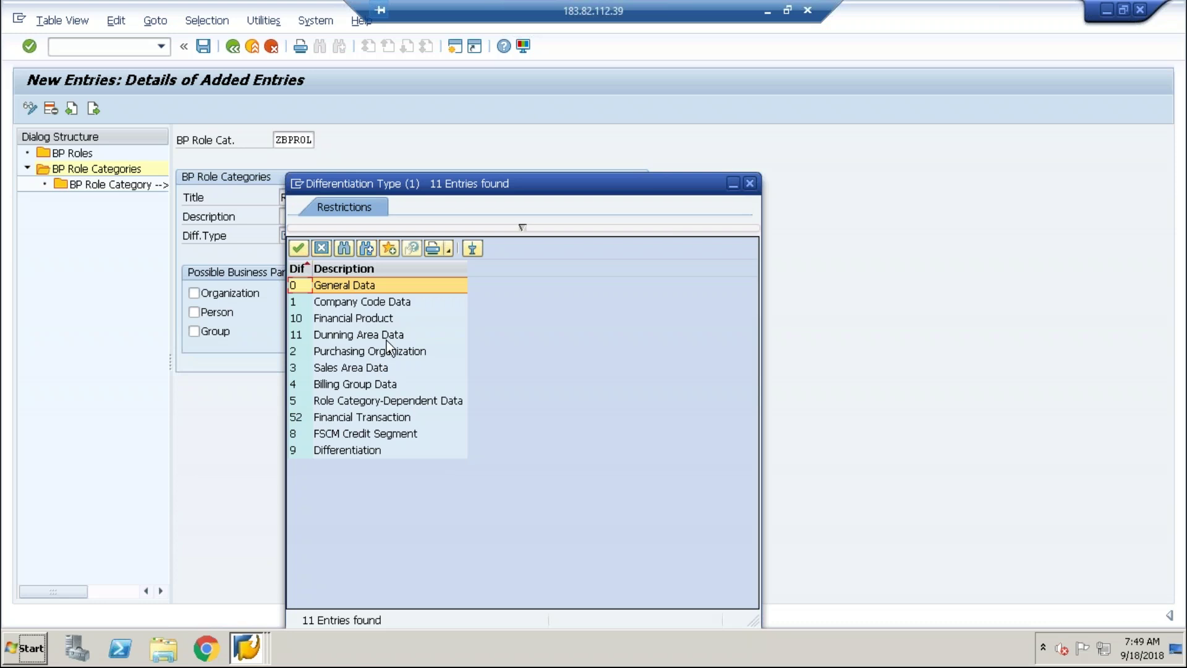
click(350, 368)
double_click(349, 369)
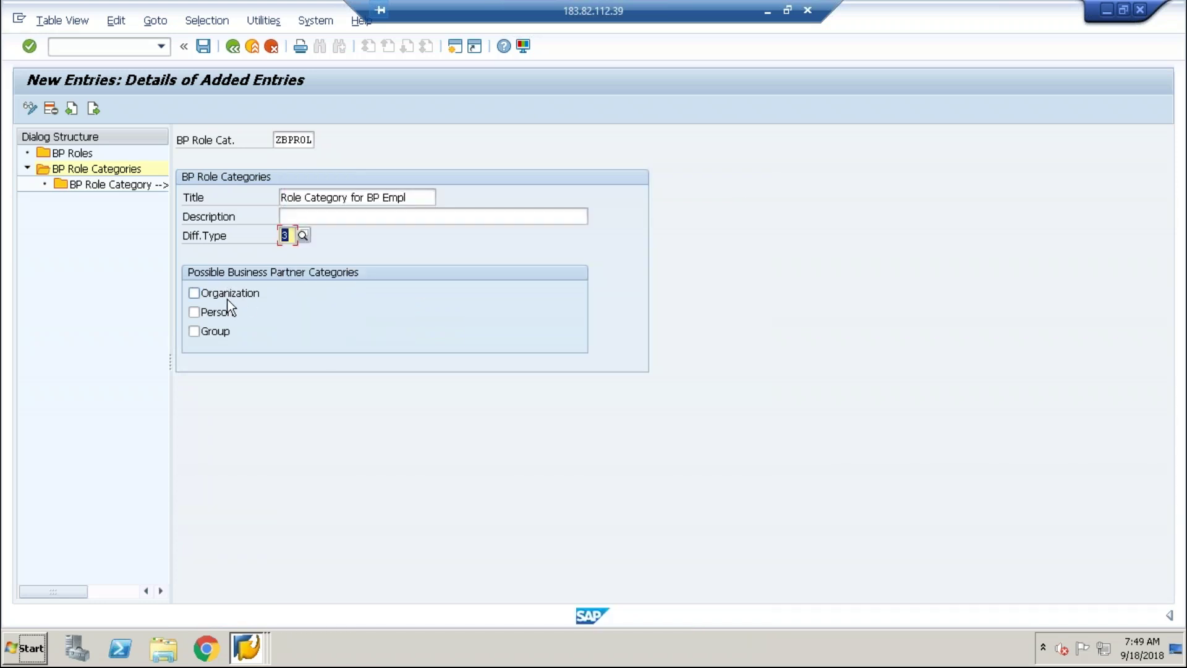
key(Tab)
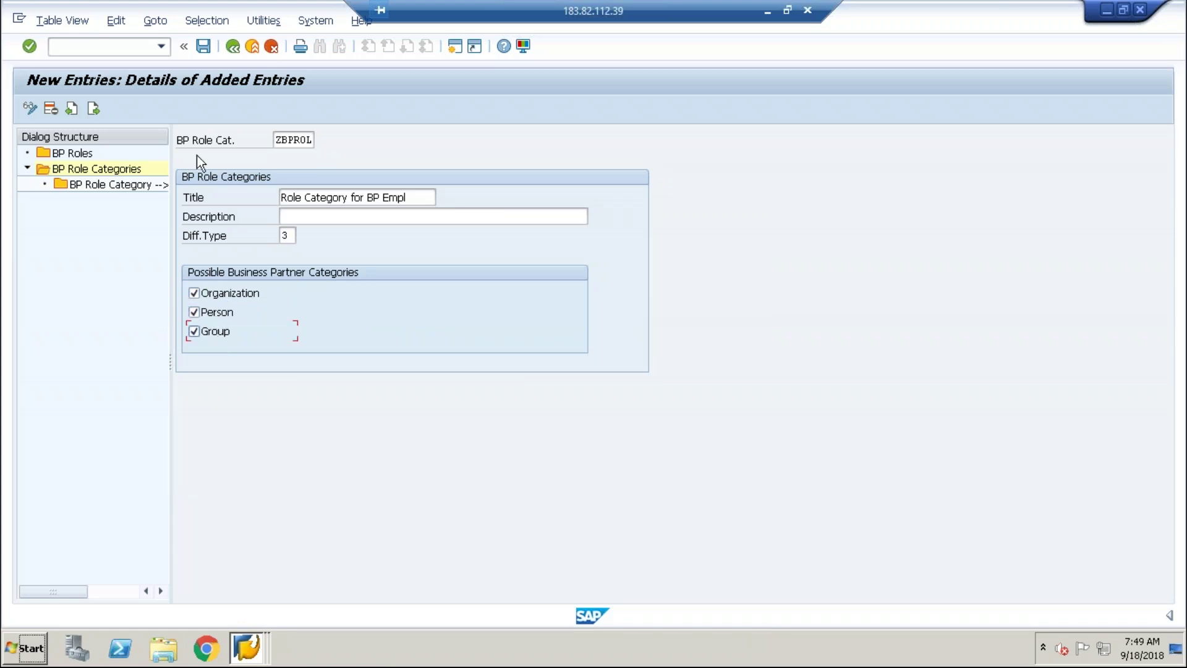
click(205, 47)
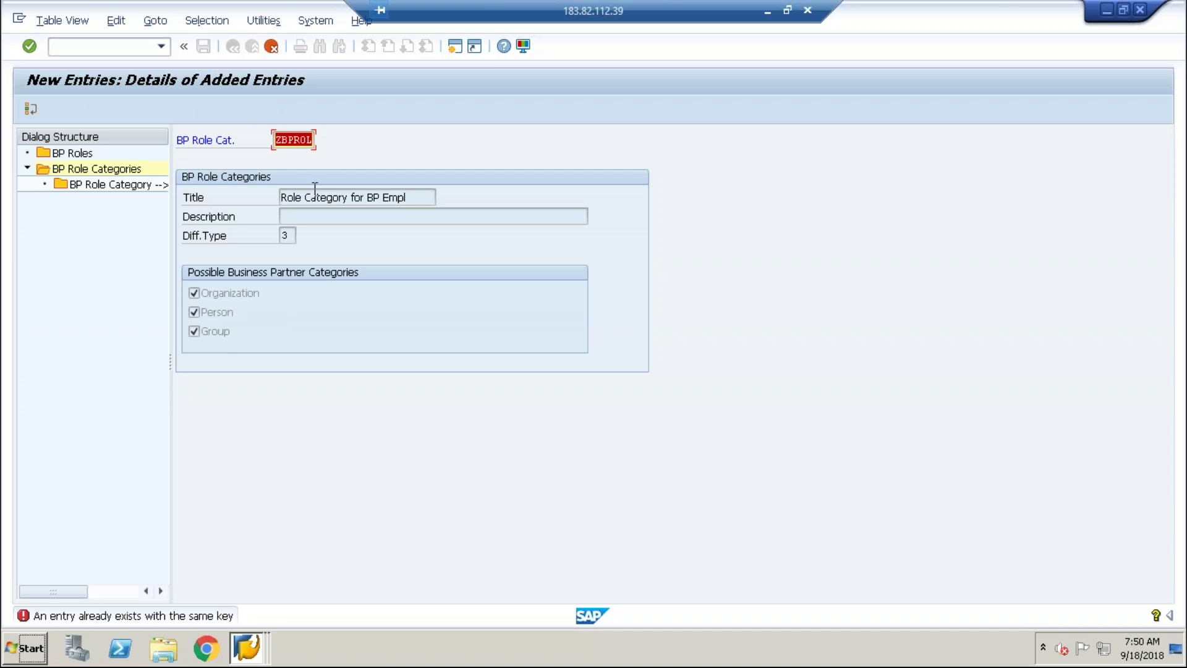
Dismiss the duplicate-key error, change the category key to YBPROL and save it.
key(Return)
click(283, 139)
key(BackSpace)
text(Y)
key(Return)
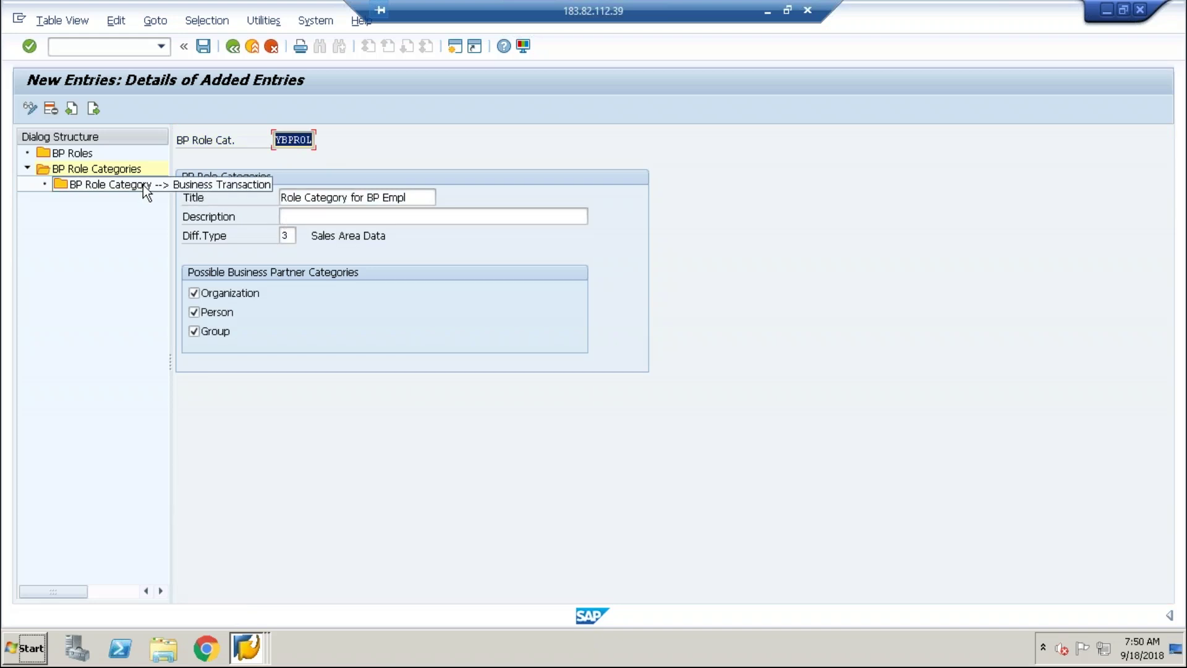
click(205, 49)
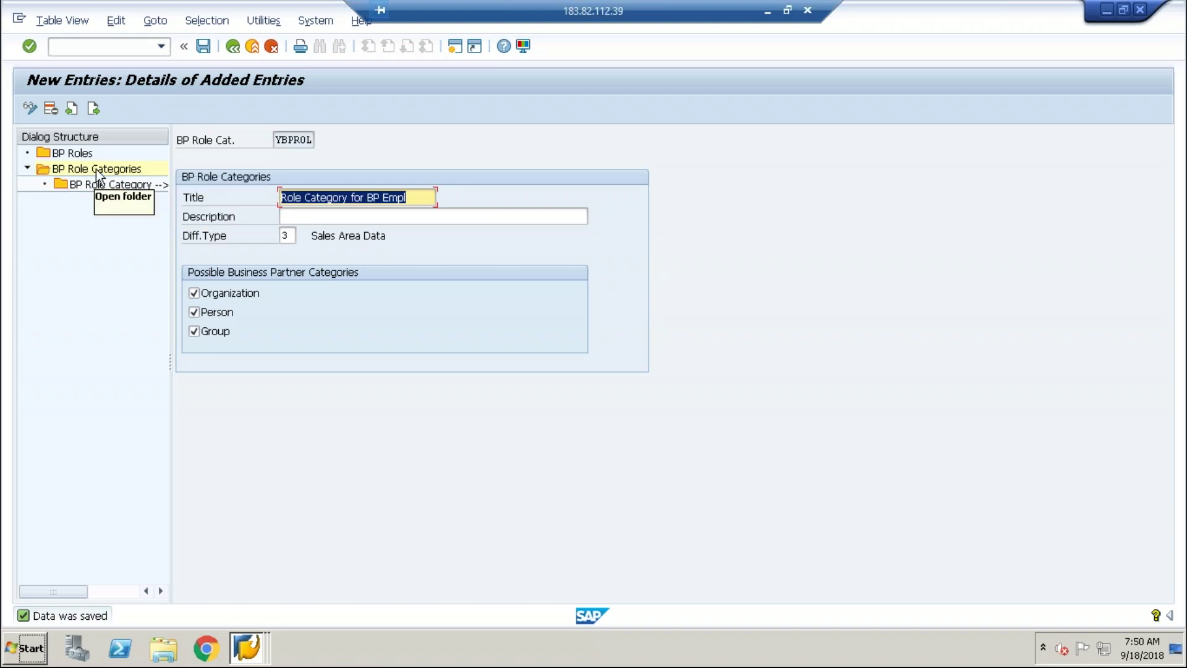
Return to the BP Roles list and copy the FLCU00 FI Customer role as a new entry.
double_click(71, 154)
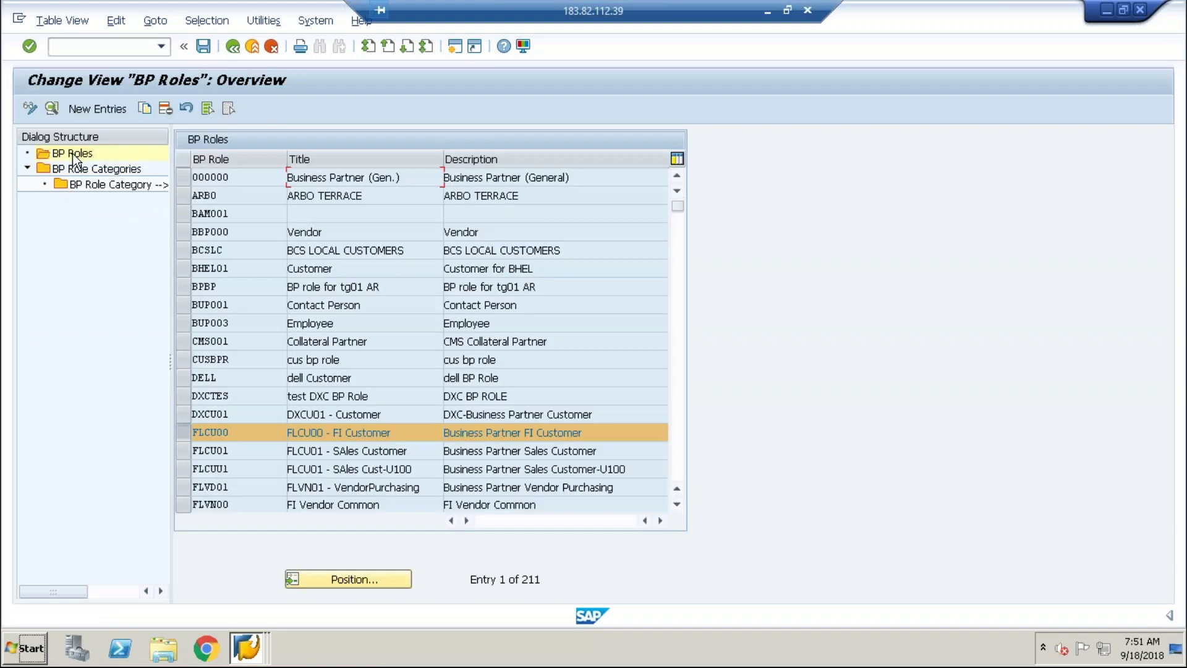
click(95, 109)
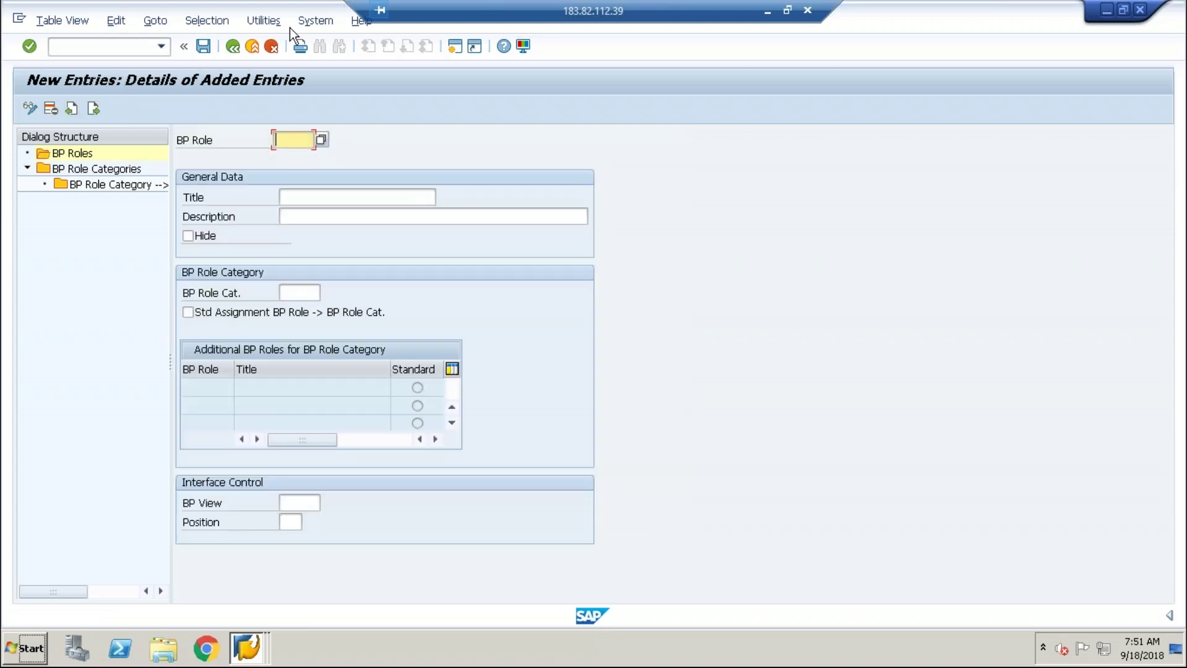
click(233, 47)
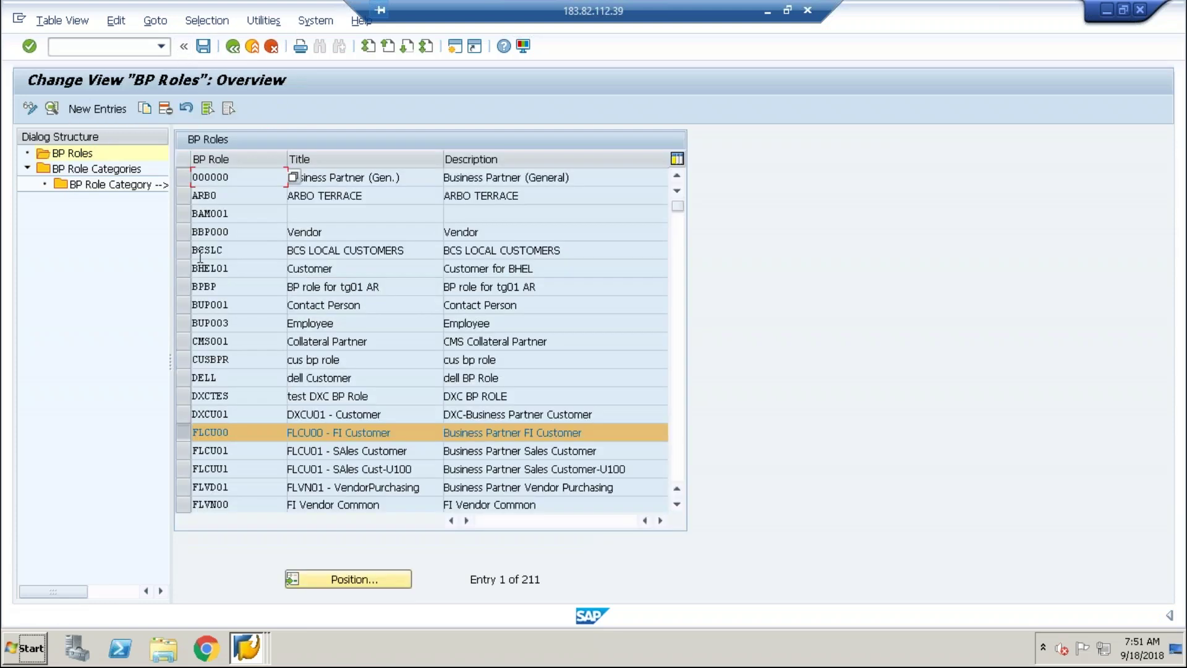
click(144, 109)
Change the copied role's key to YLCU99 after YLCU00 is rejected.
click(123, 143)
key(Delete)
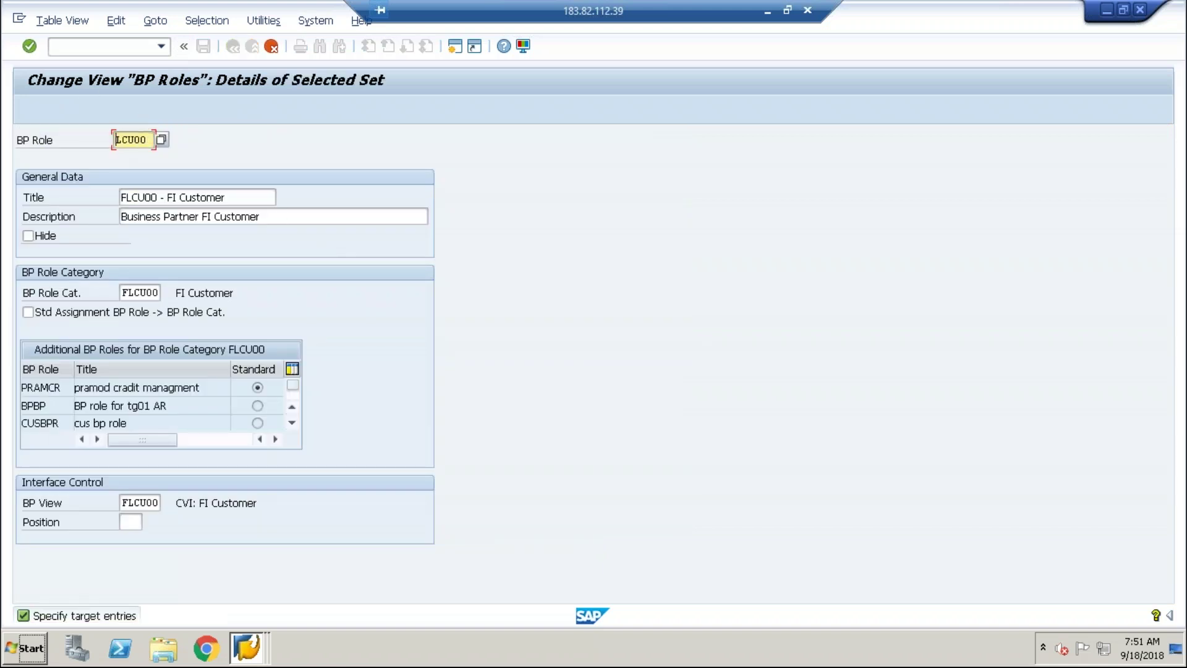
text(Y)
key(Return)
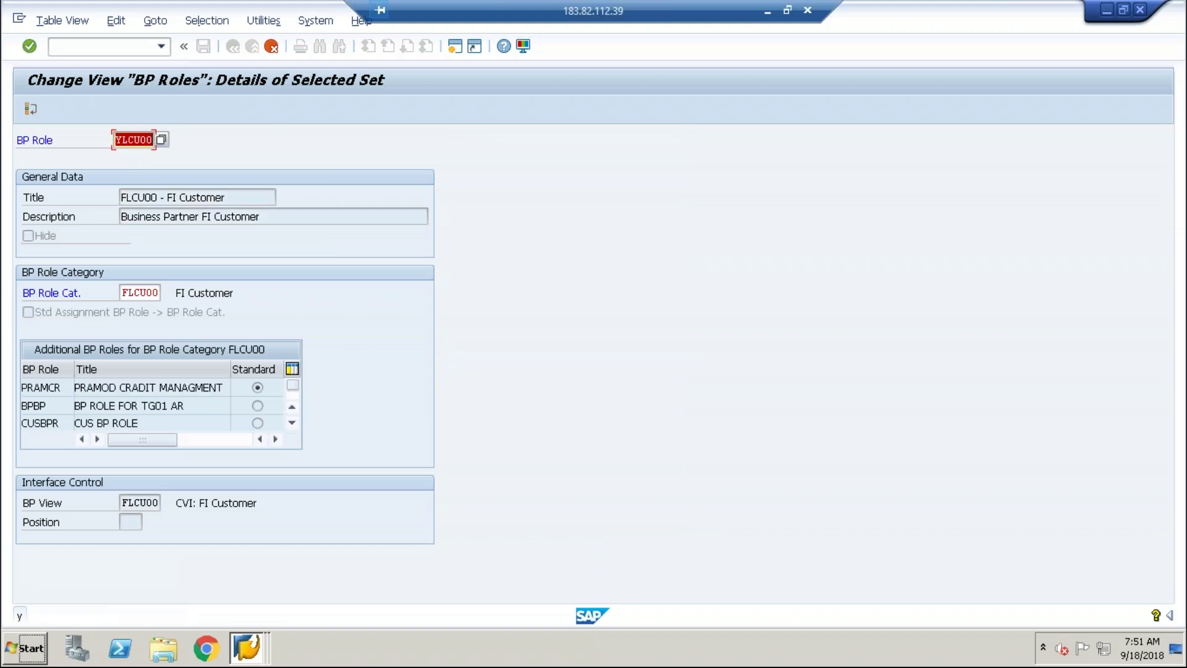
click(142, 138)
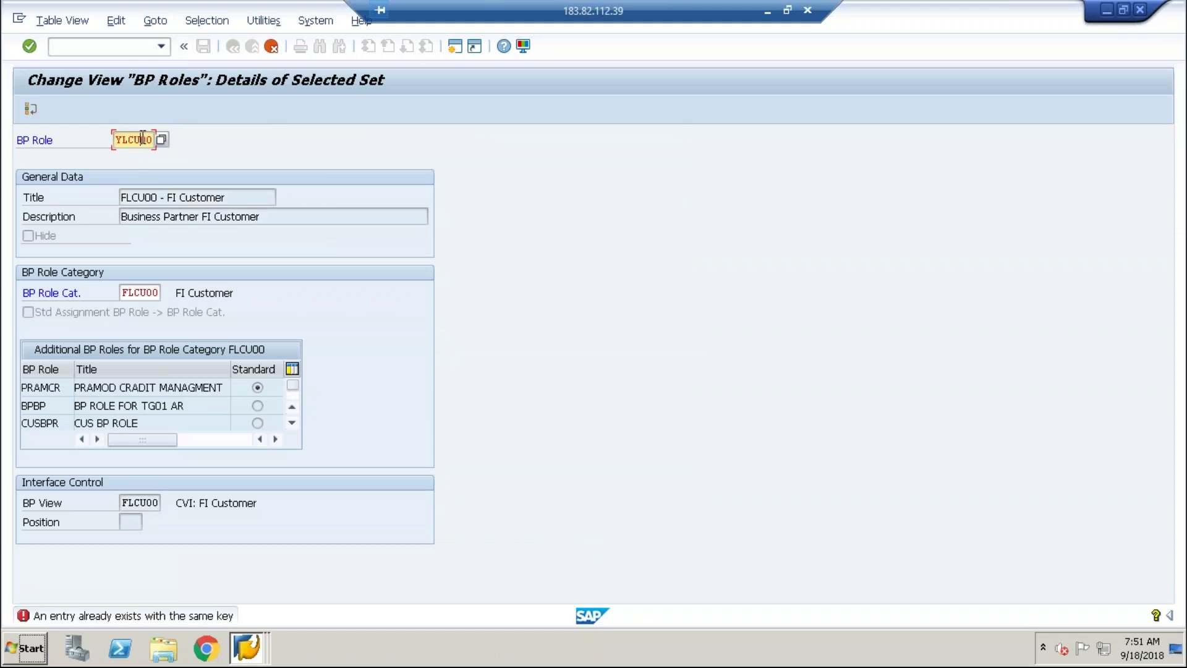
key(BackSpace)
key(BackSpace)
text(99)
click(160, 294)
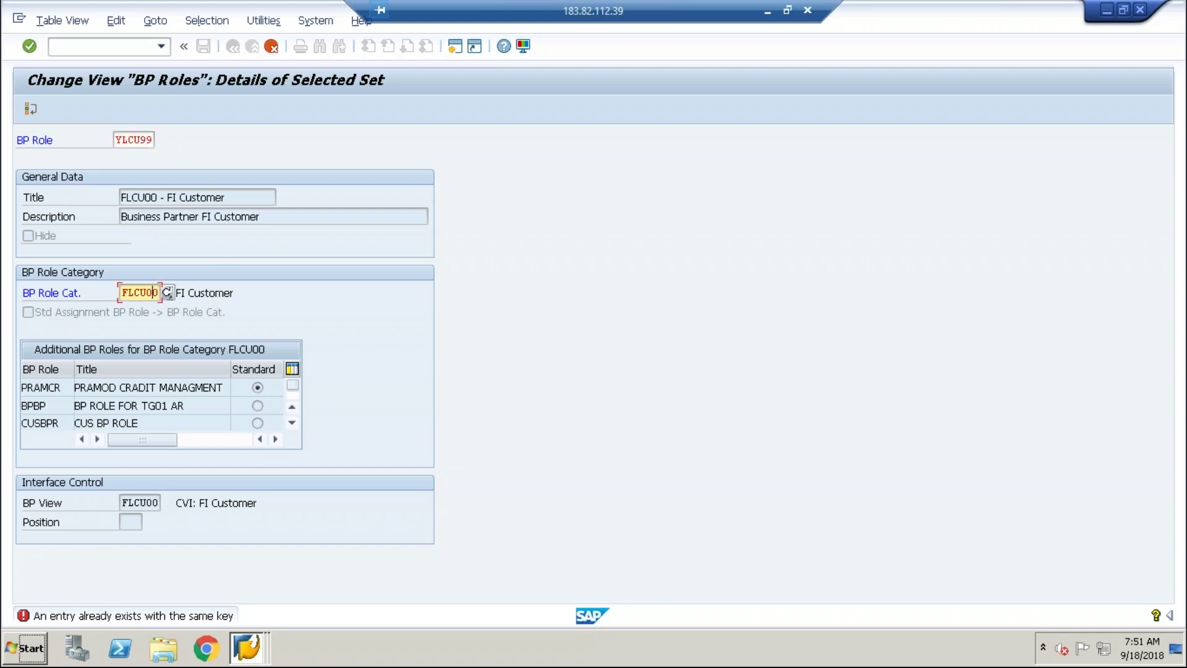
Assign role category YLCU00 FI Customer to the new YLCU99 role from the value list.
click(164, 292)
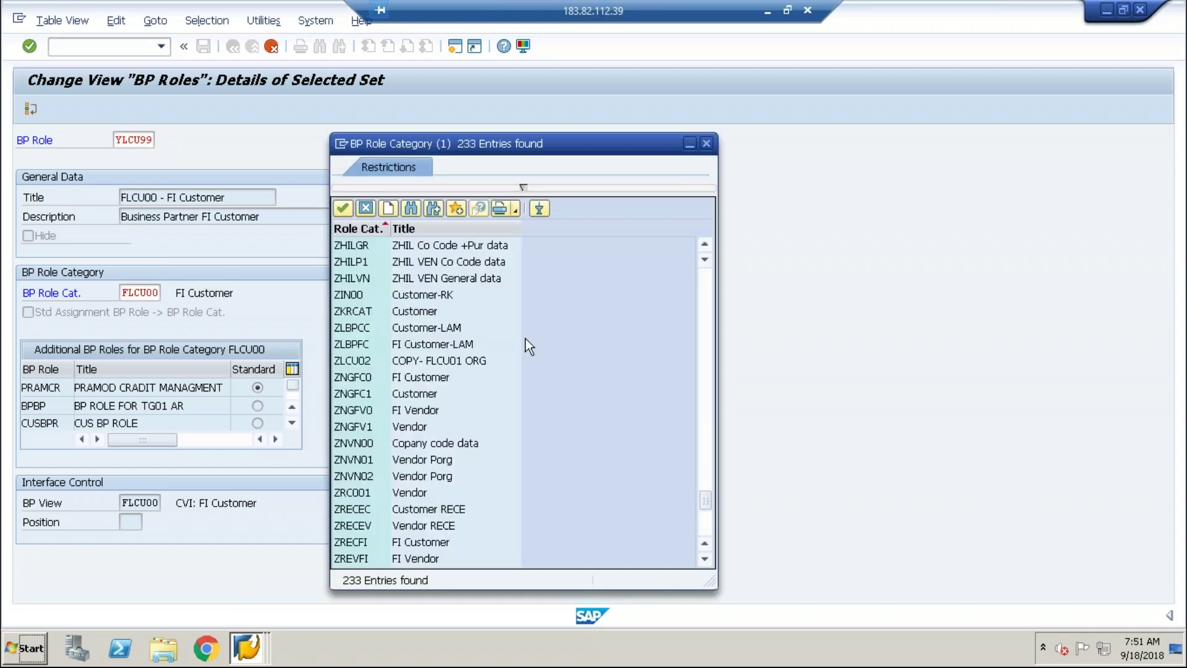
drag(706, 503, 708, 544)
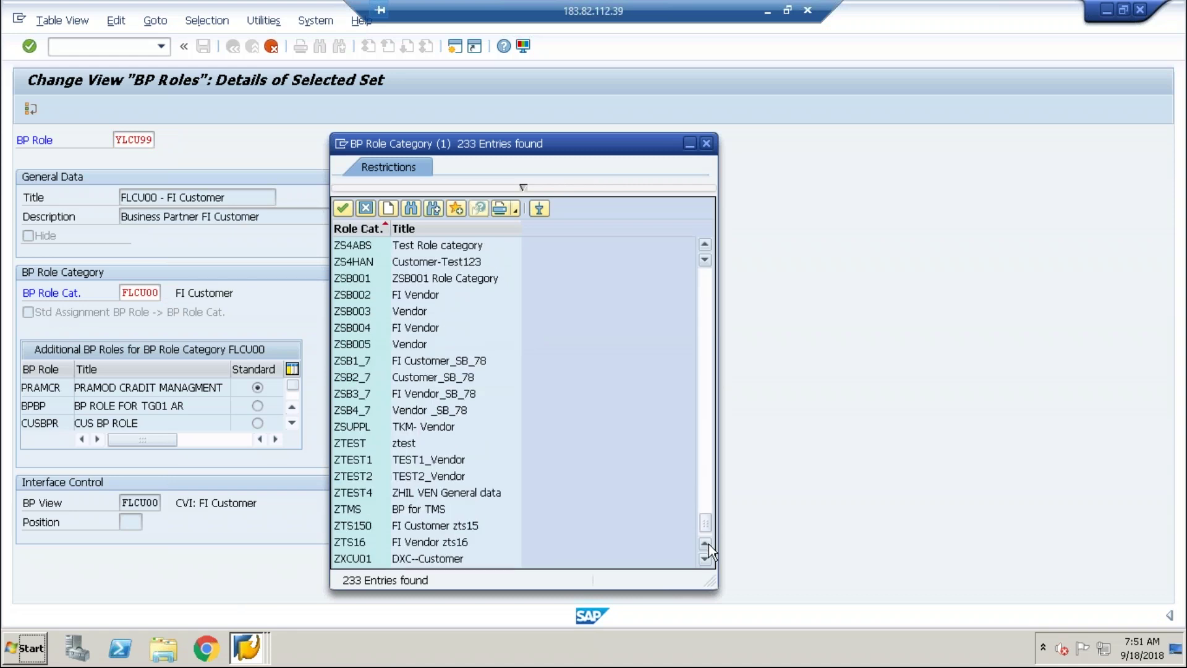
click(704, 245)
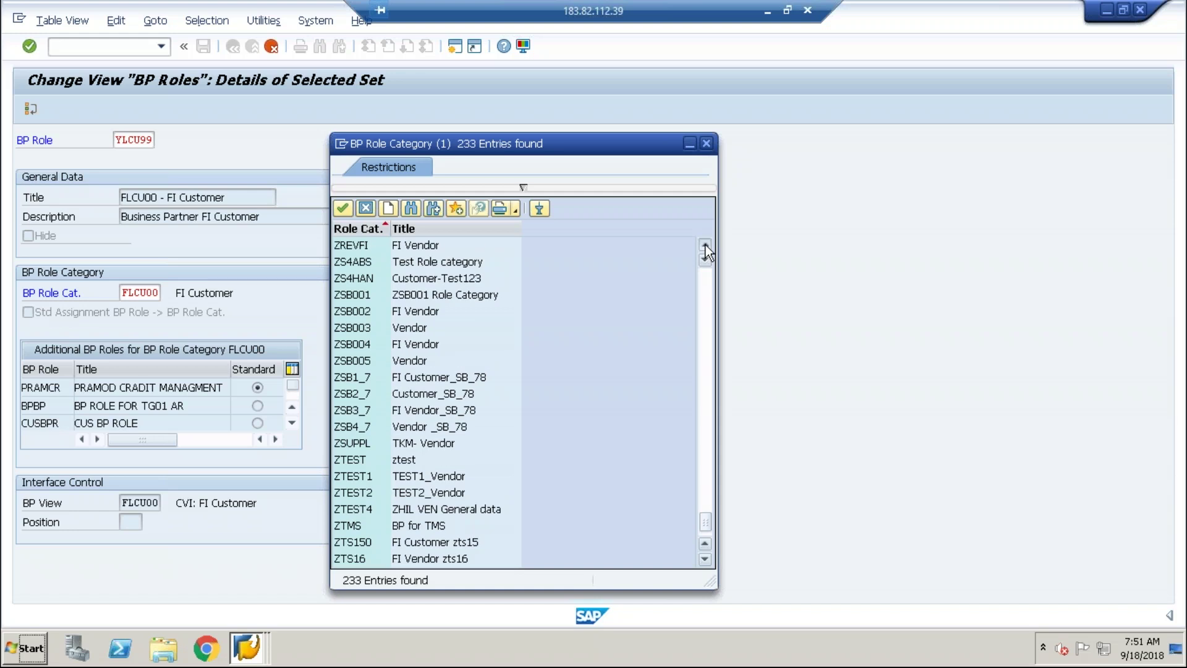
drag(705, 245, 706, 244)
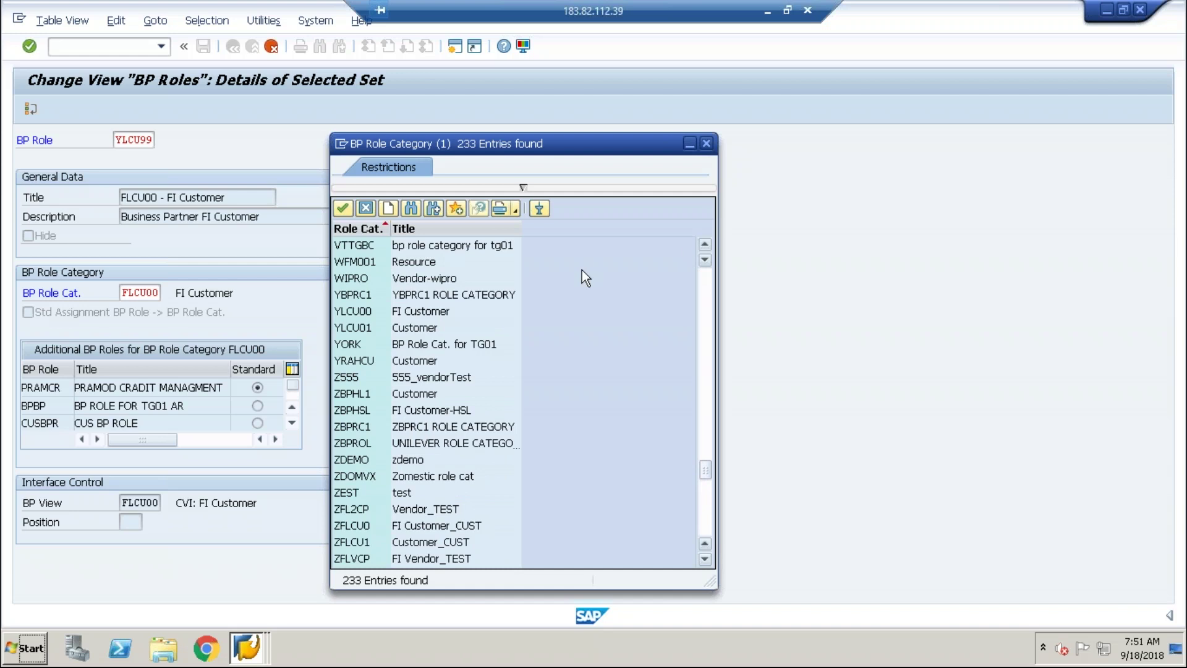
double_click(421, 314)
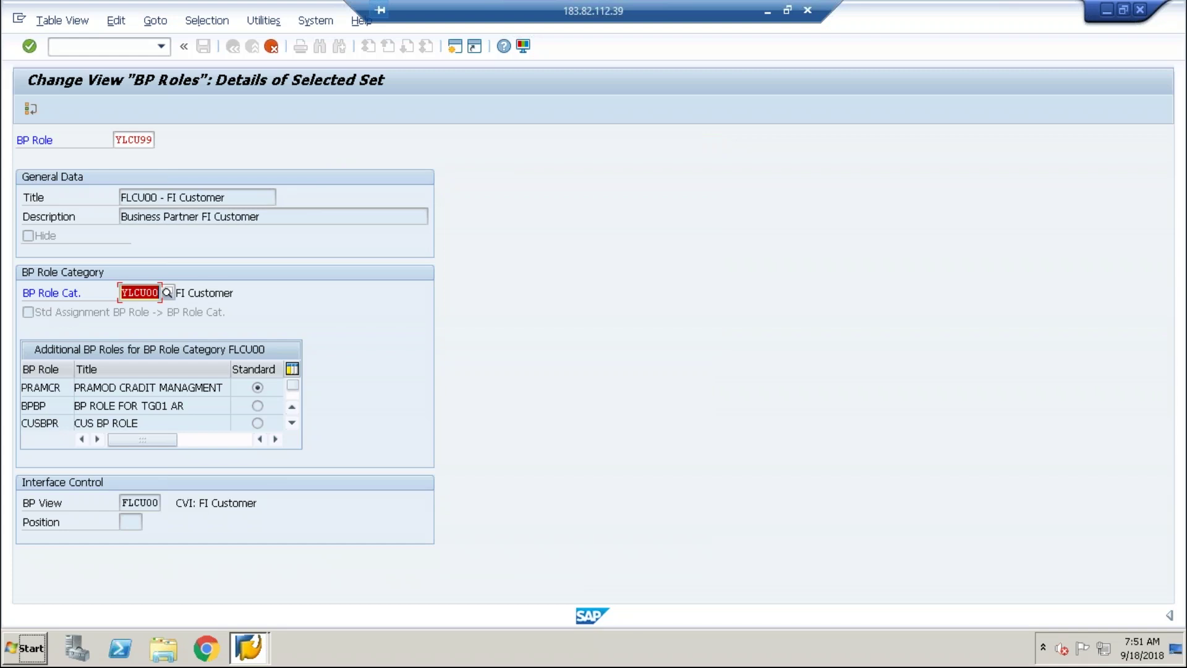
key(Return)
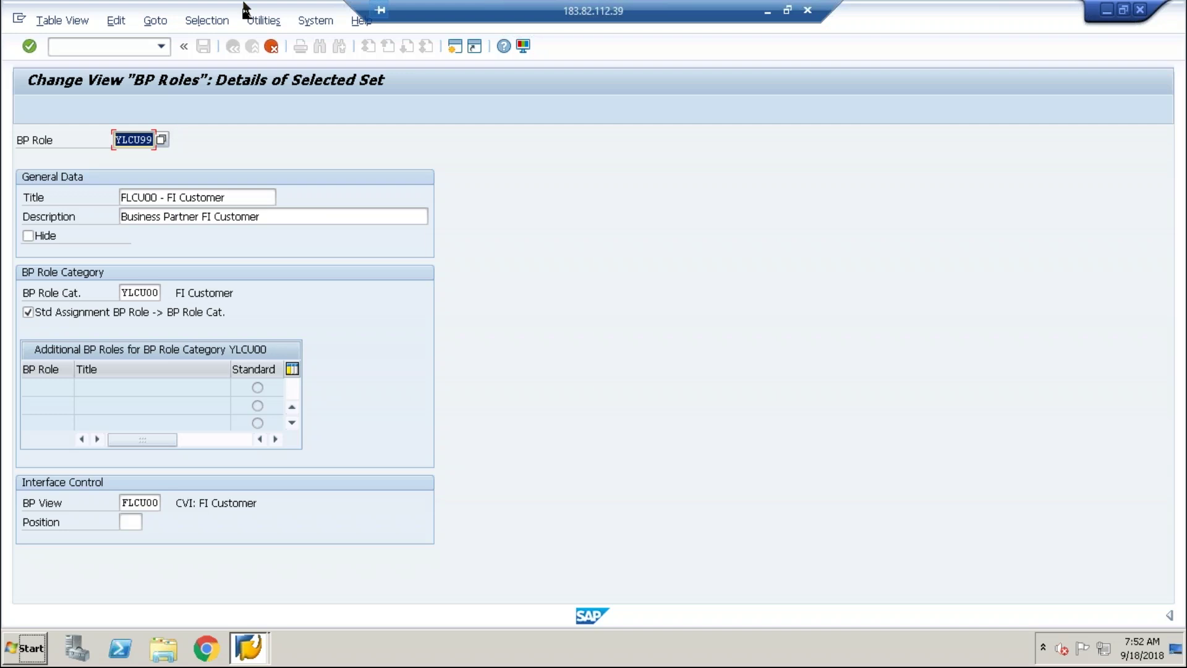
Save the YLCU99 role when leaving maintenance, then reopen Define BP Roles from the IMG tree.
click(272, 44)
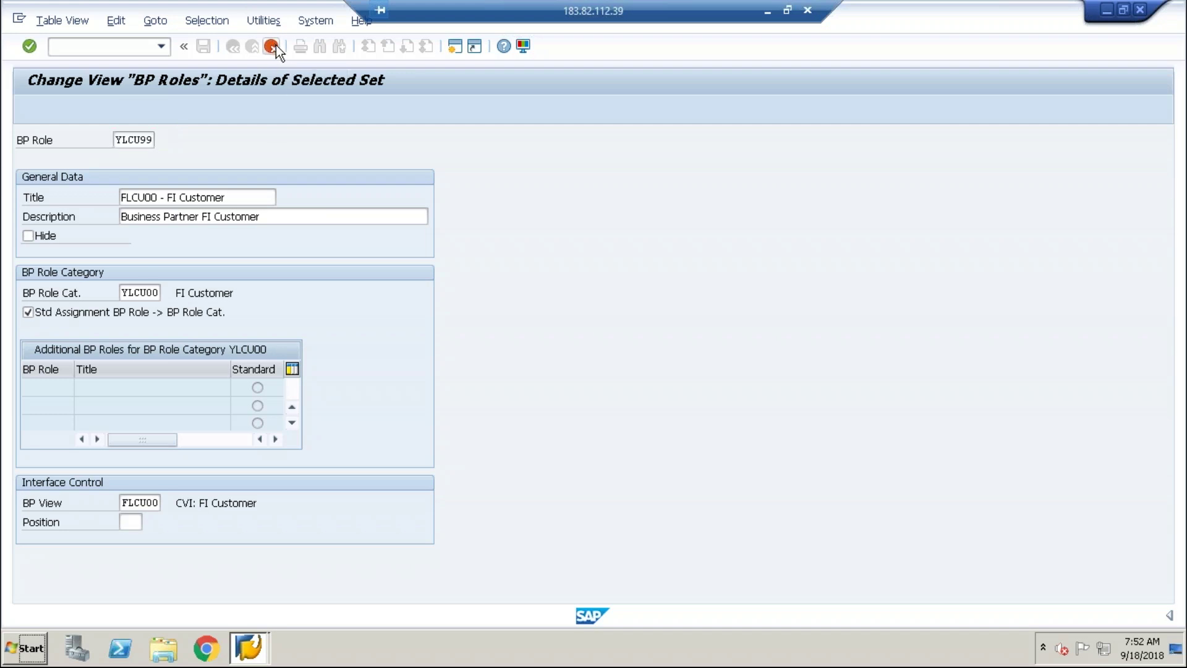
click(272, 46)
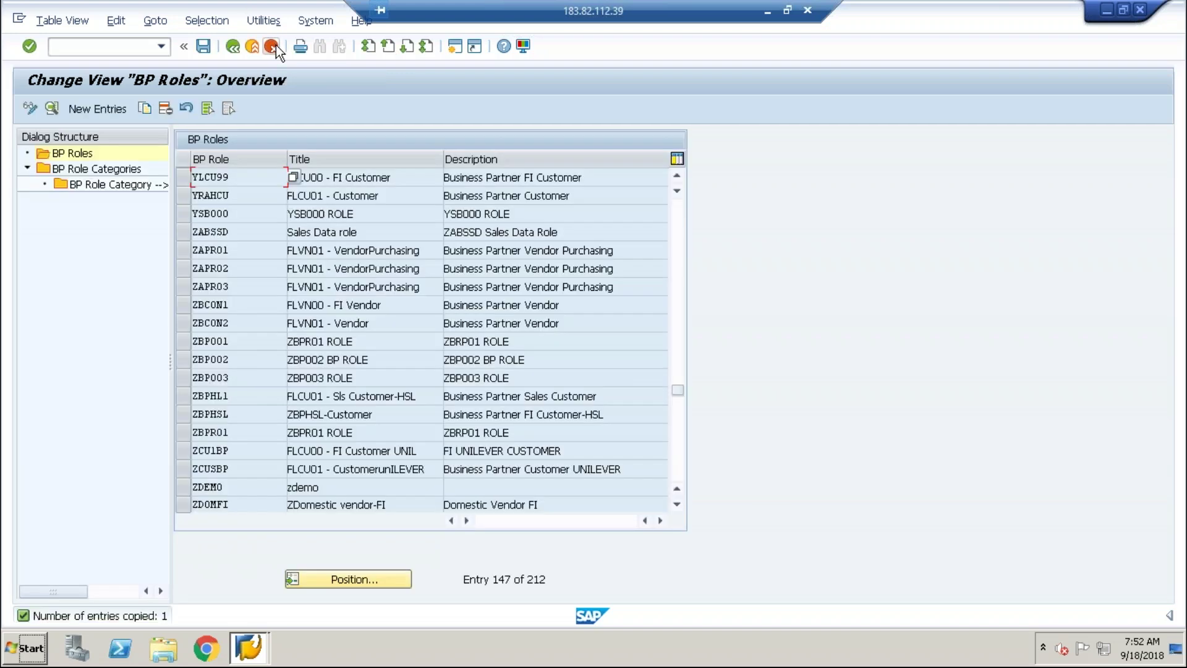
click(233, 46)
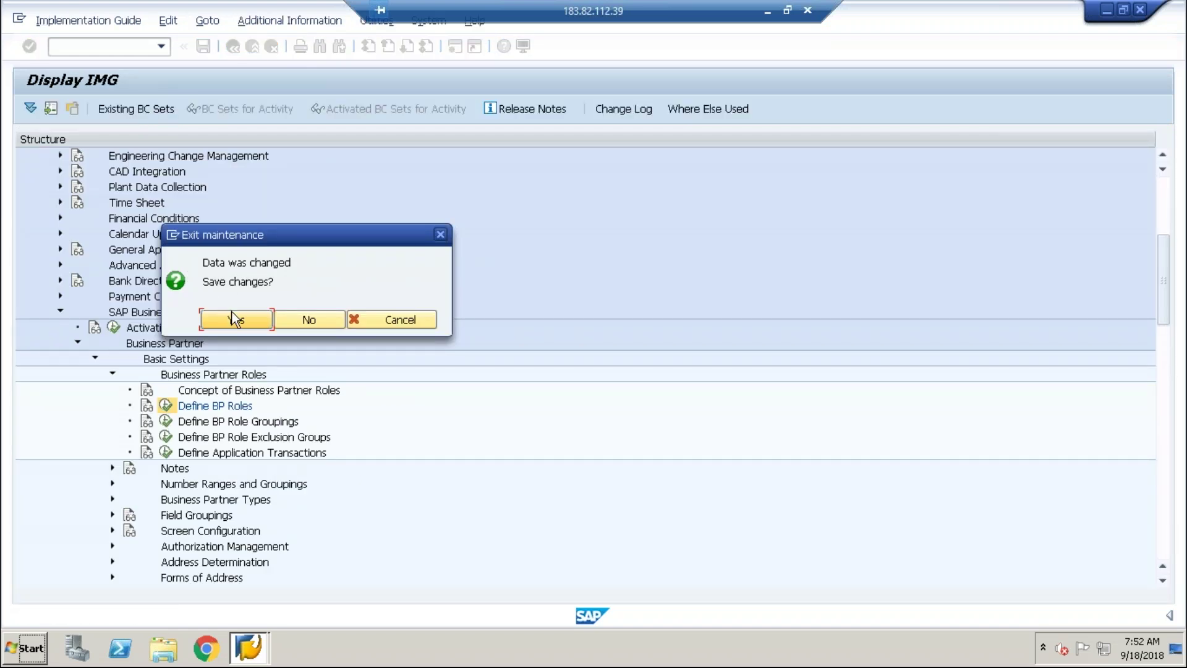
click(232, 313)
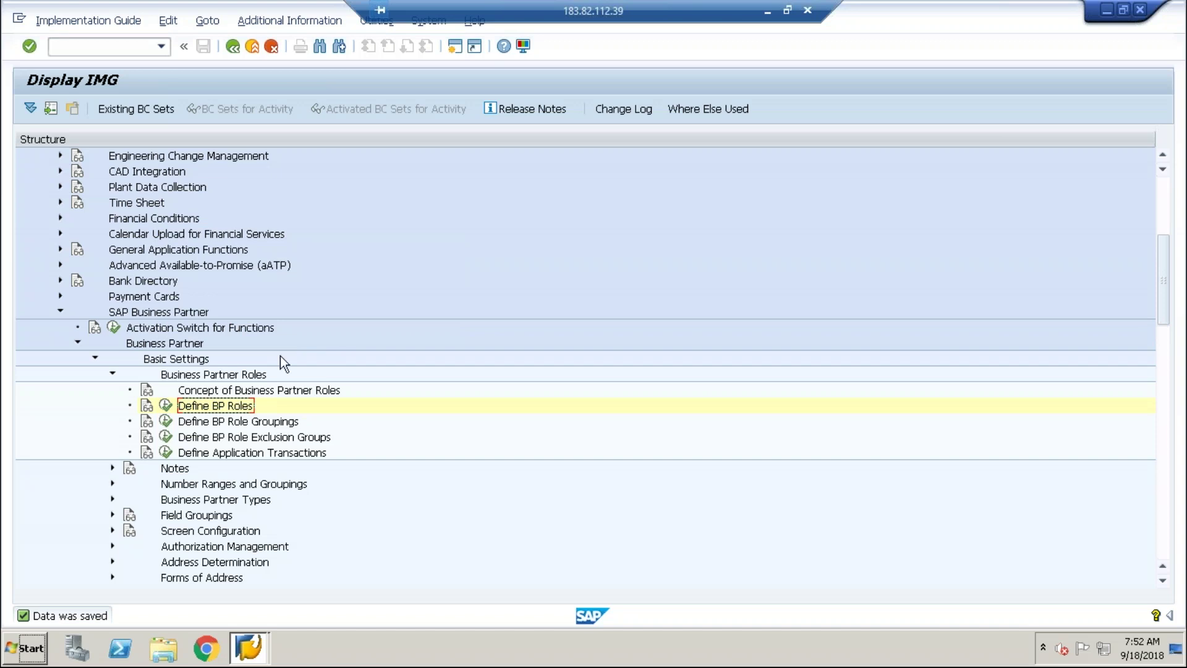
click(196, 423)
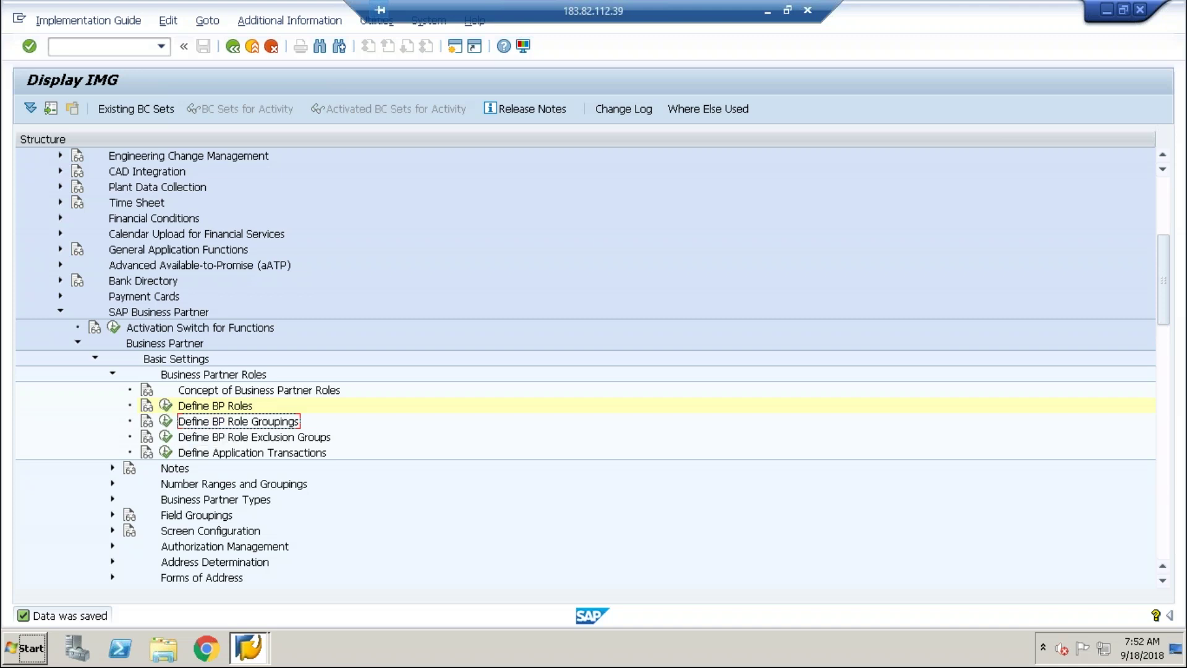
click(165, 405)
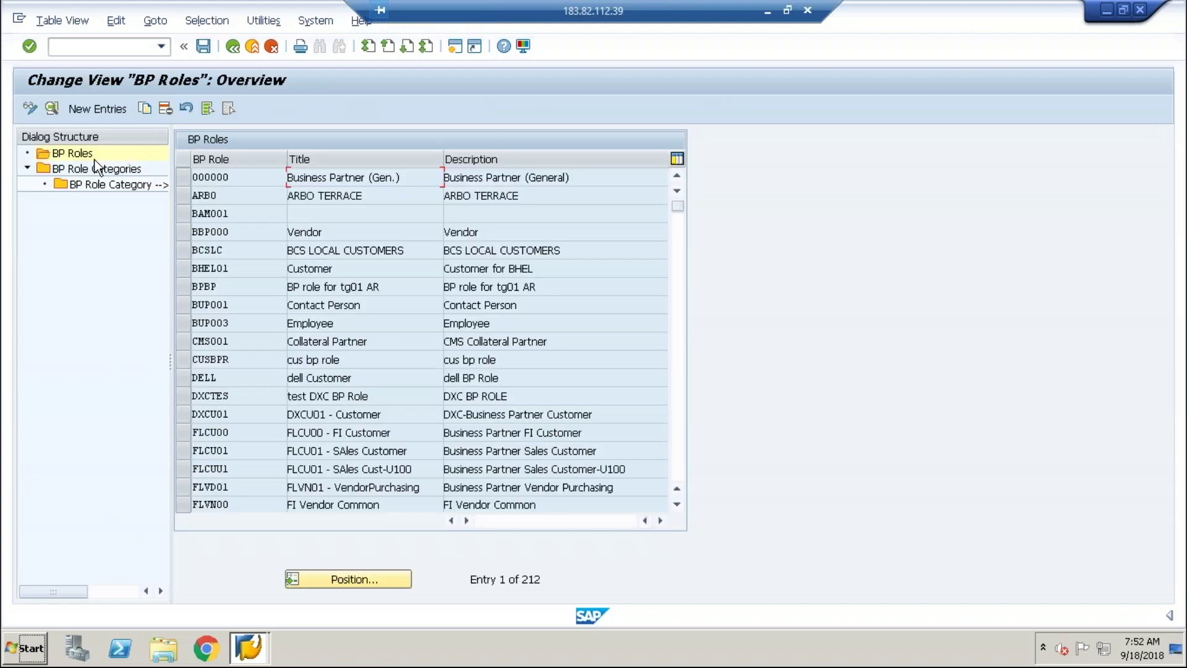
Open the FLCU00 role's details and bring up the value list for the BP View field.
click(181, 435)
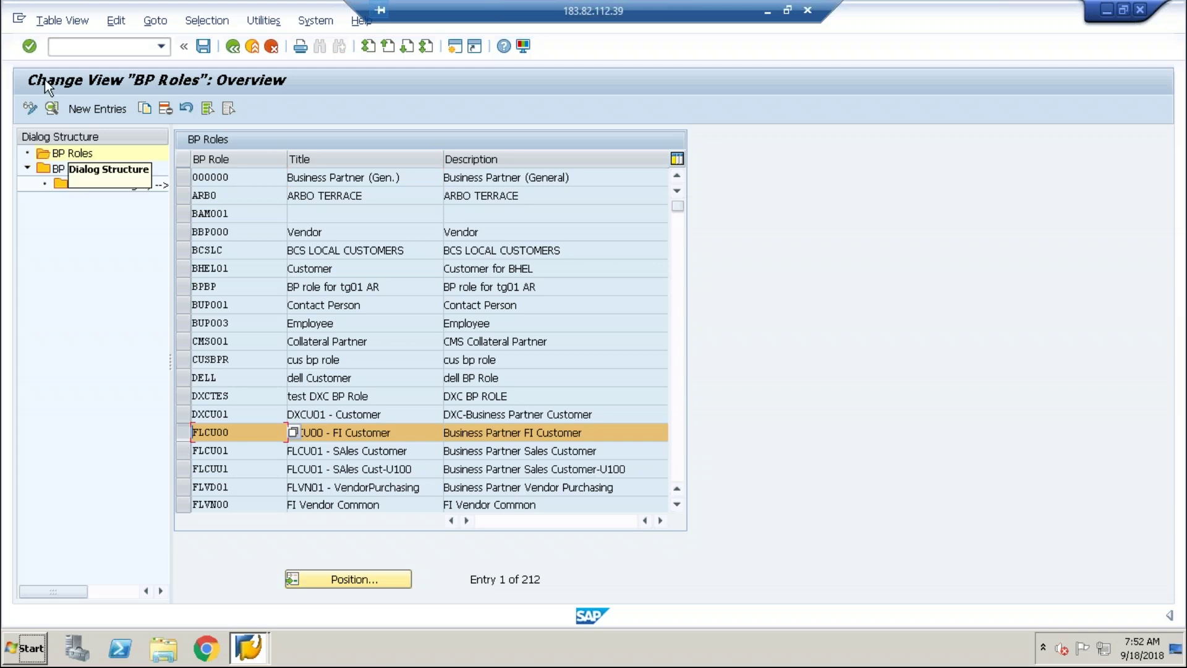
click(52, 105)
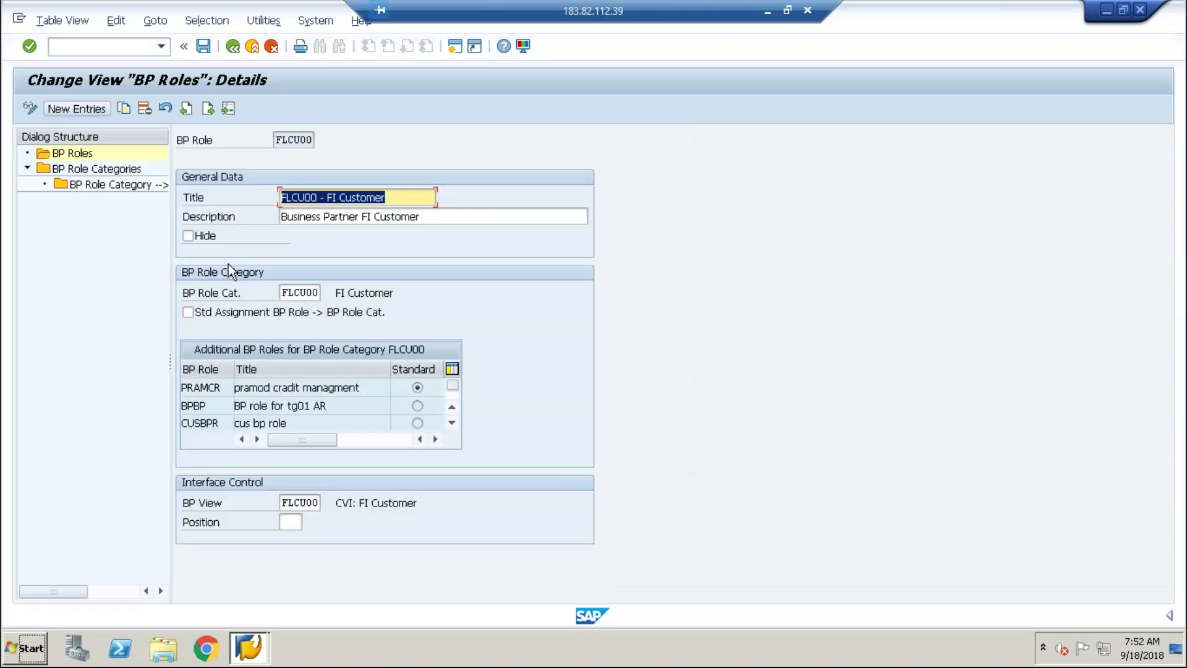
click(302, 504)
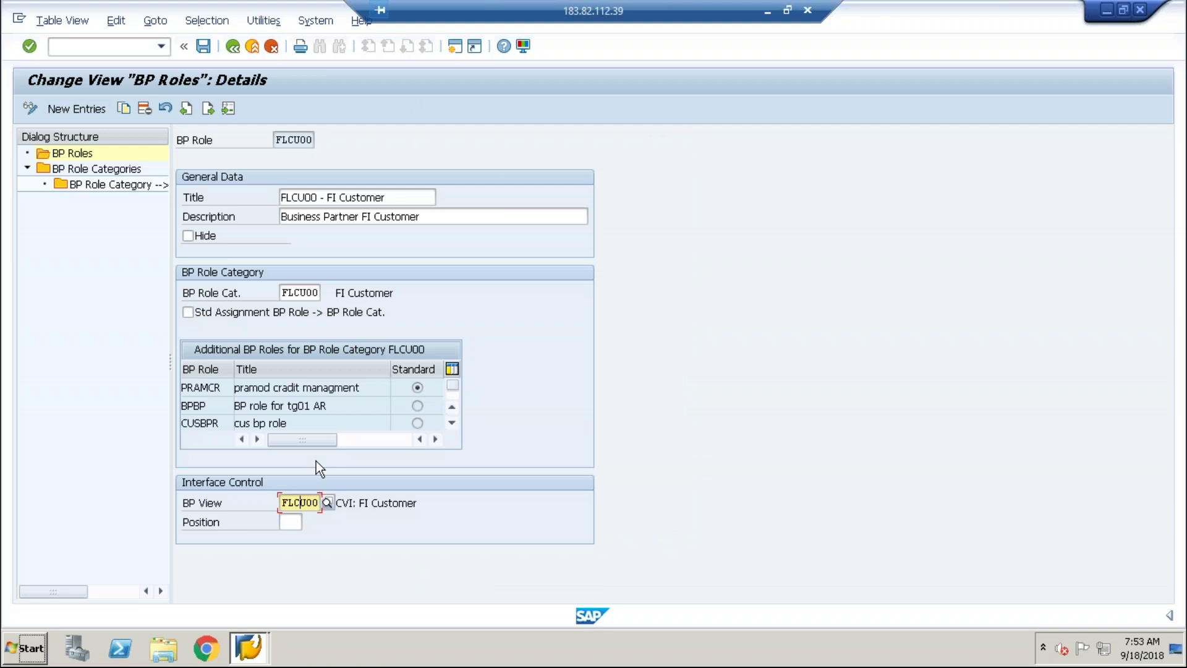
click(289, 140)
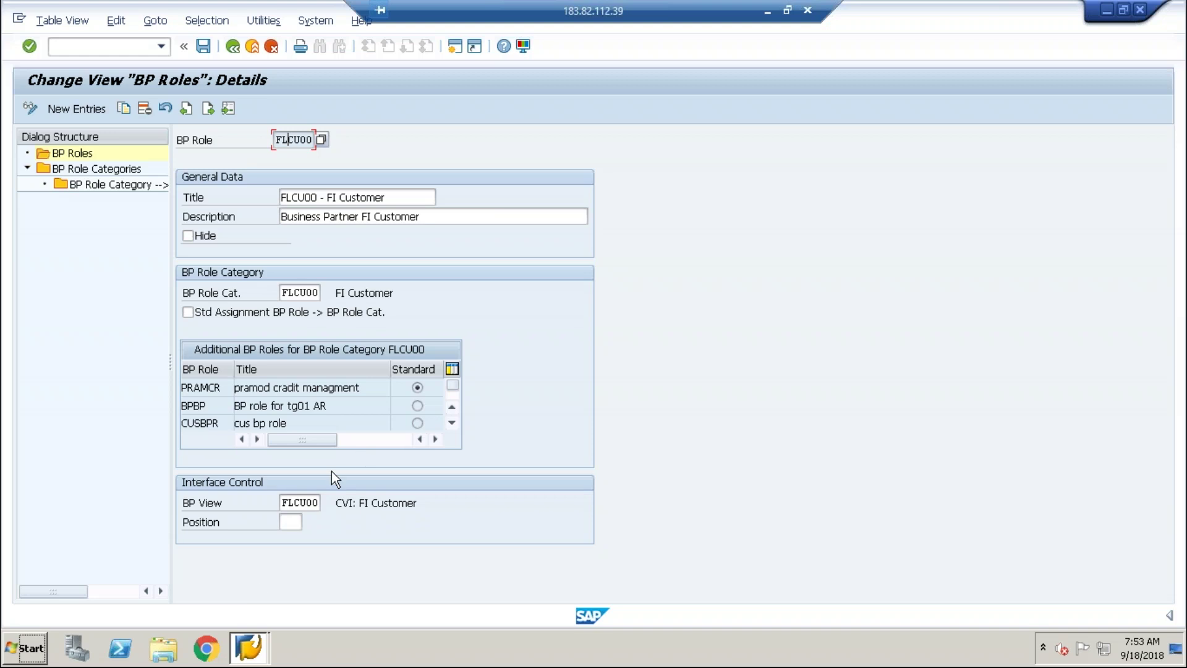
click(309, 502)
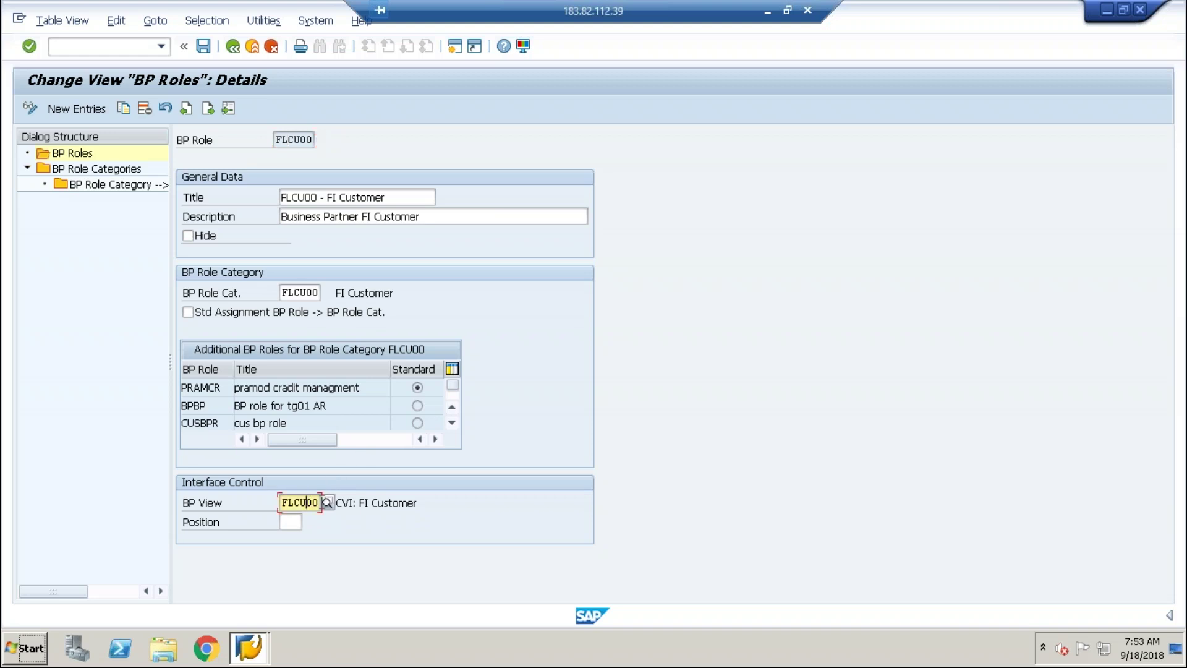
key(F4)
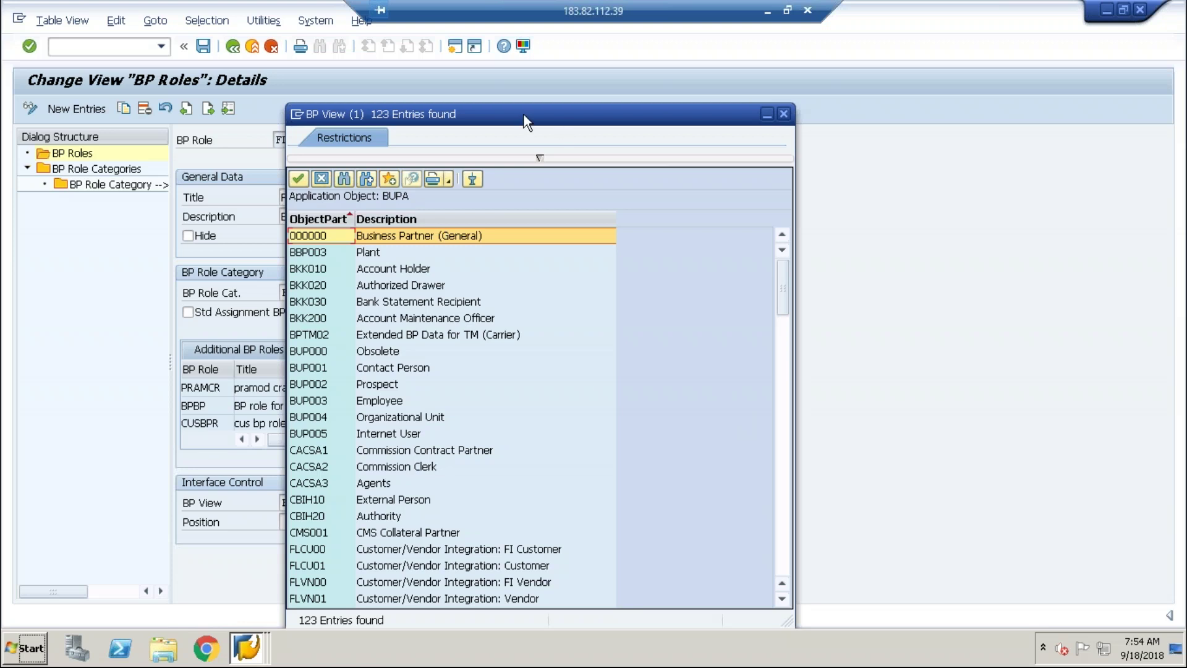
drag(522, 119, 671, 68)
click(531, 358)
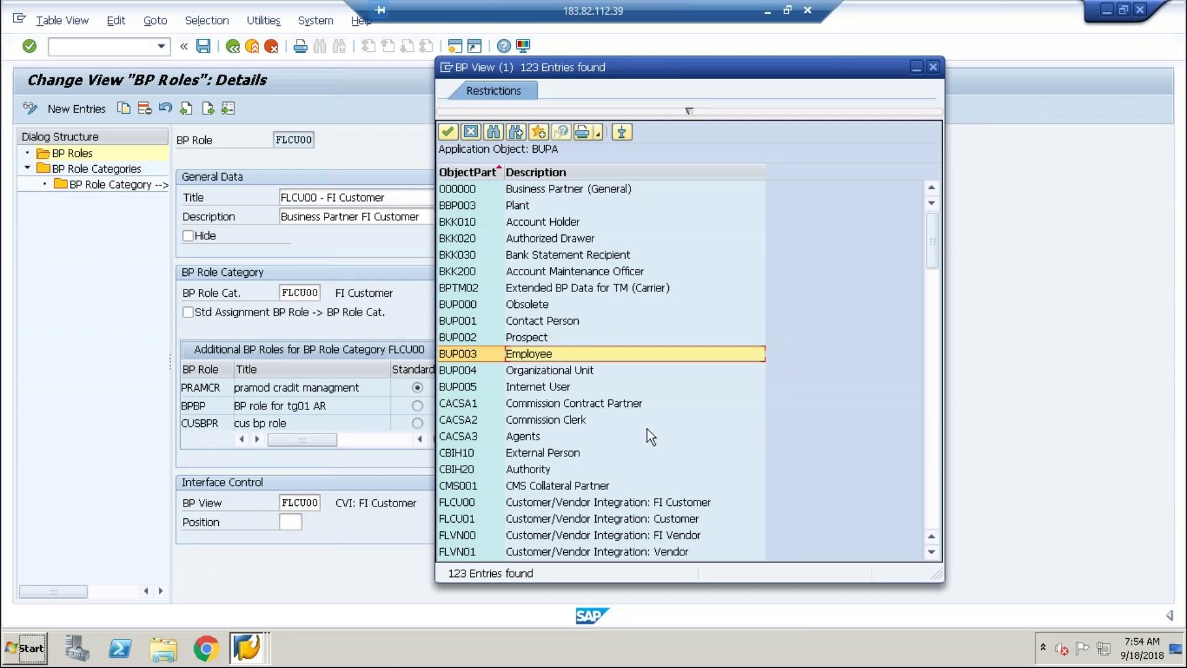
click(688, 503)
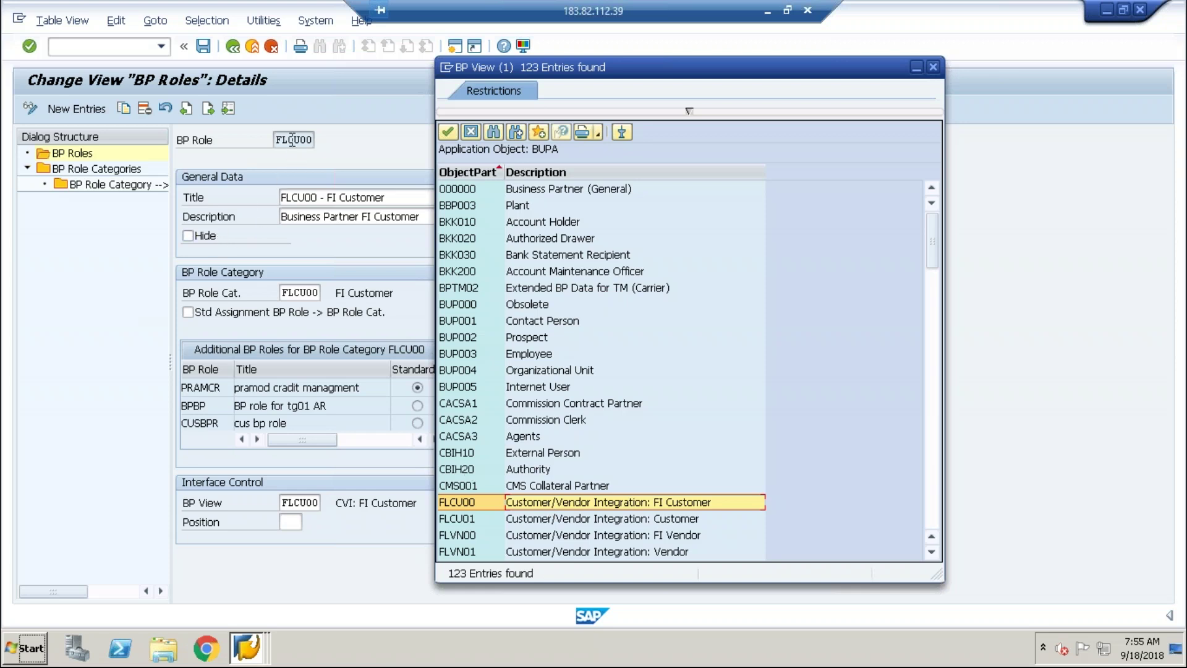
click(301, 291)
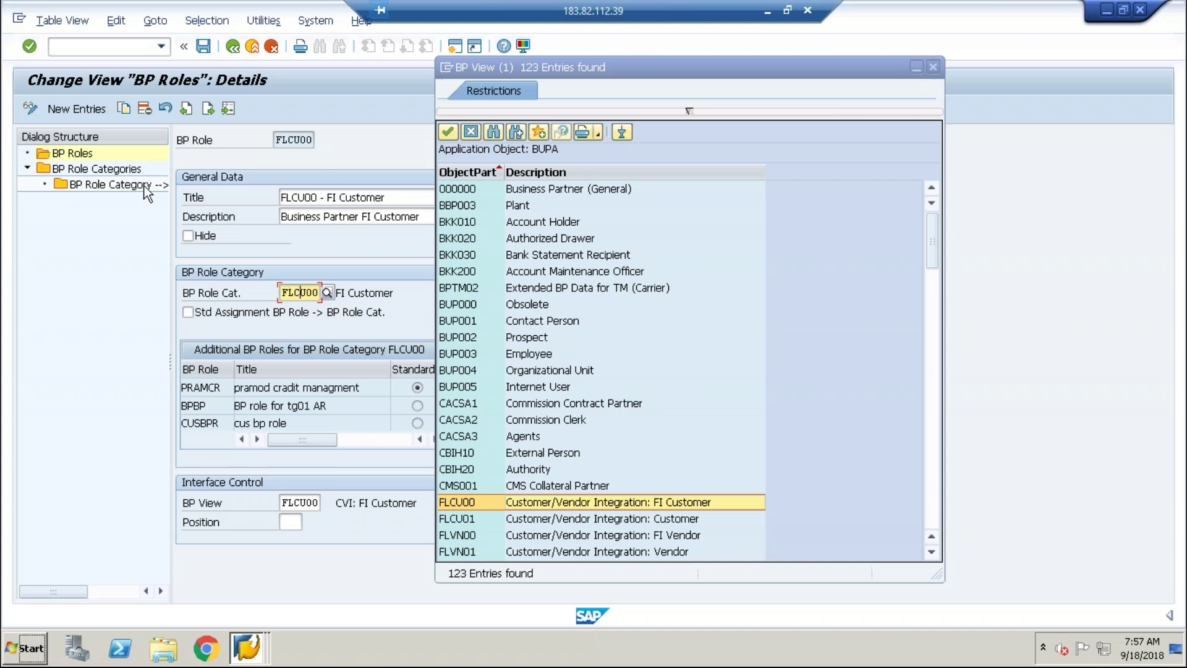
Copy category BBP000 Vendor in BP Role Categories, then close the BP view lookup unchanged.
click(94, 167)
double_click(95, 169)
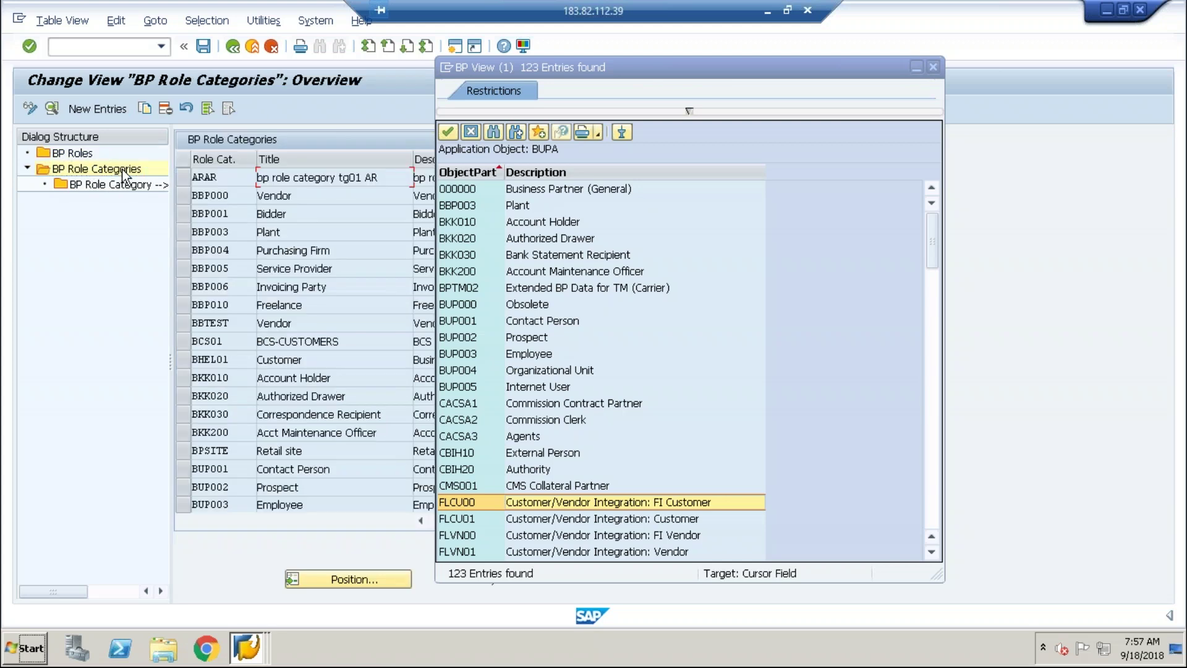
click(180, 194)
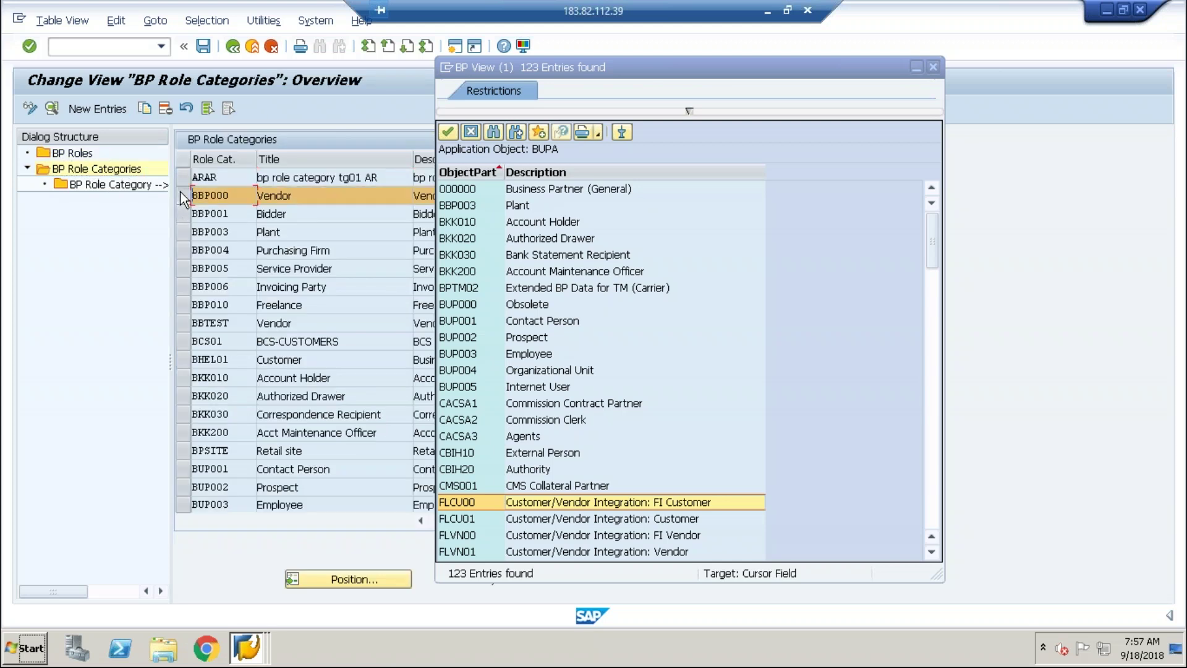
click(144, 107)
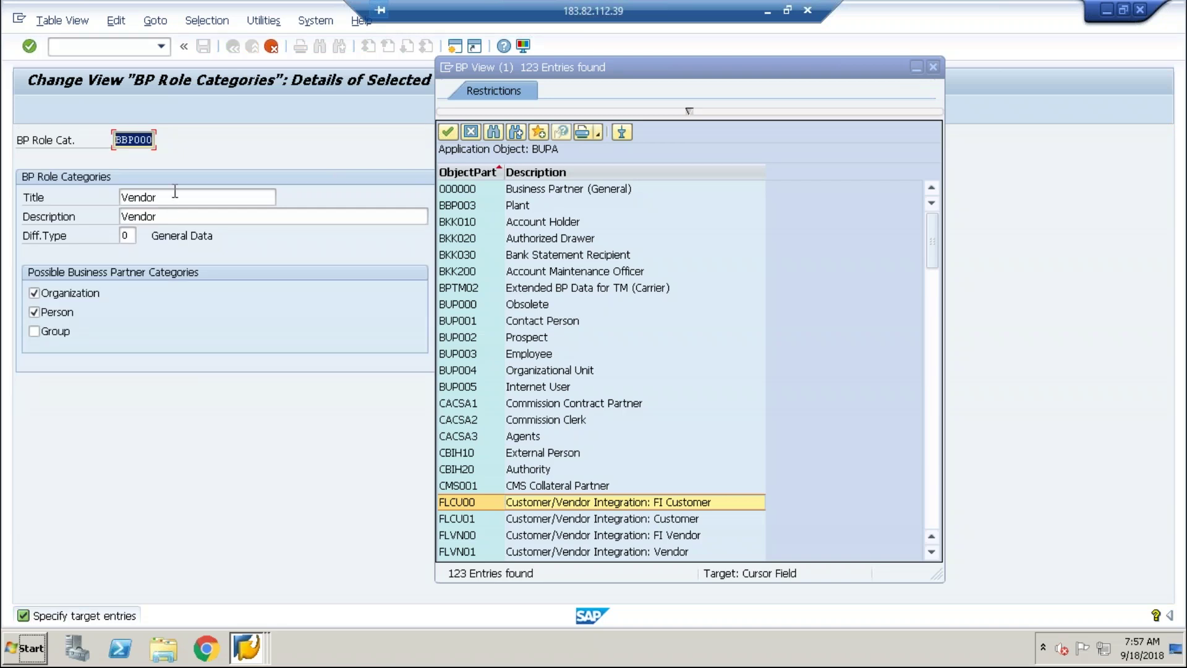
click(175, 196)
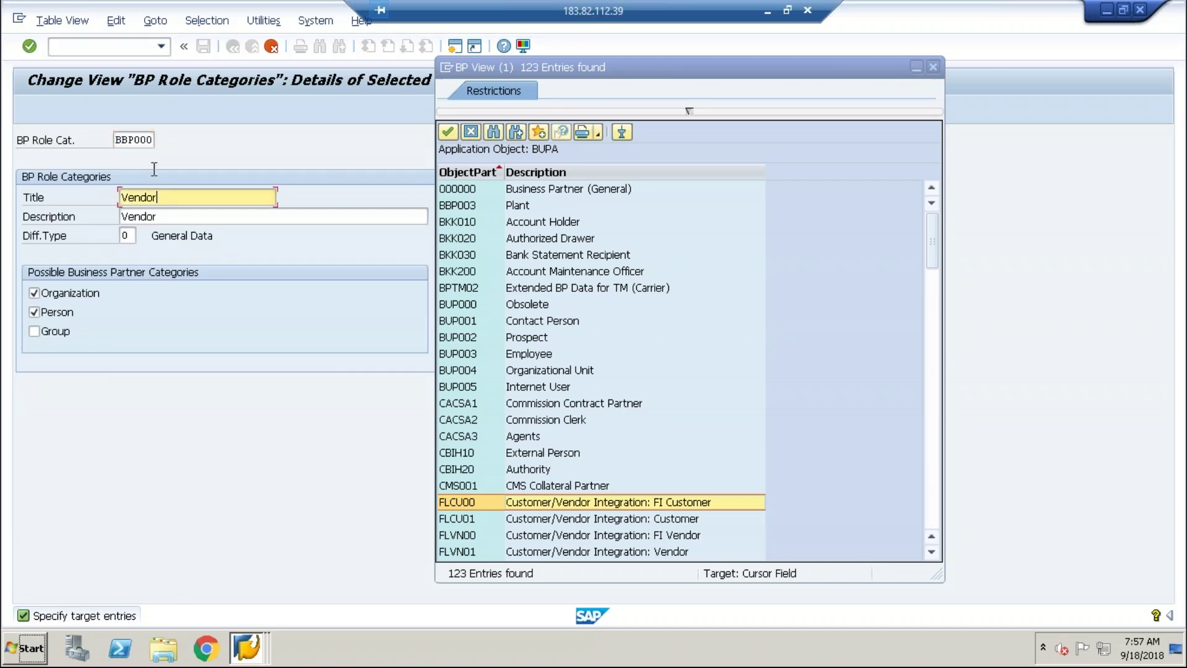
click(180, 215)
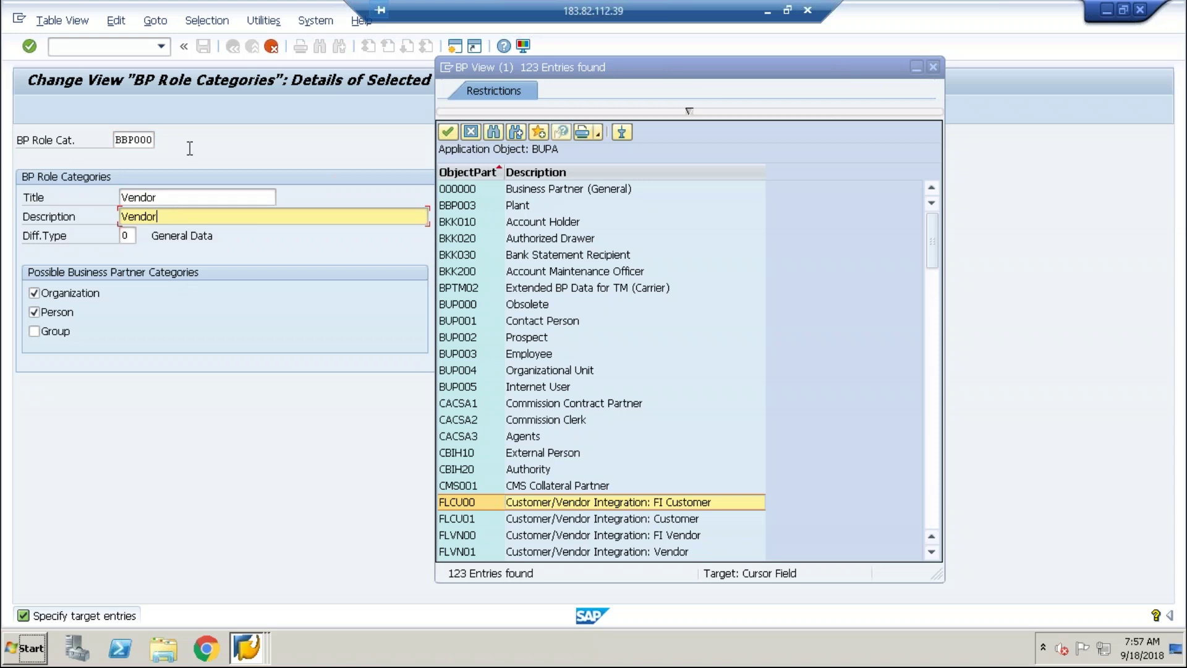
click(270, 52)
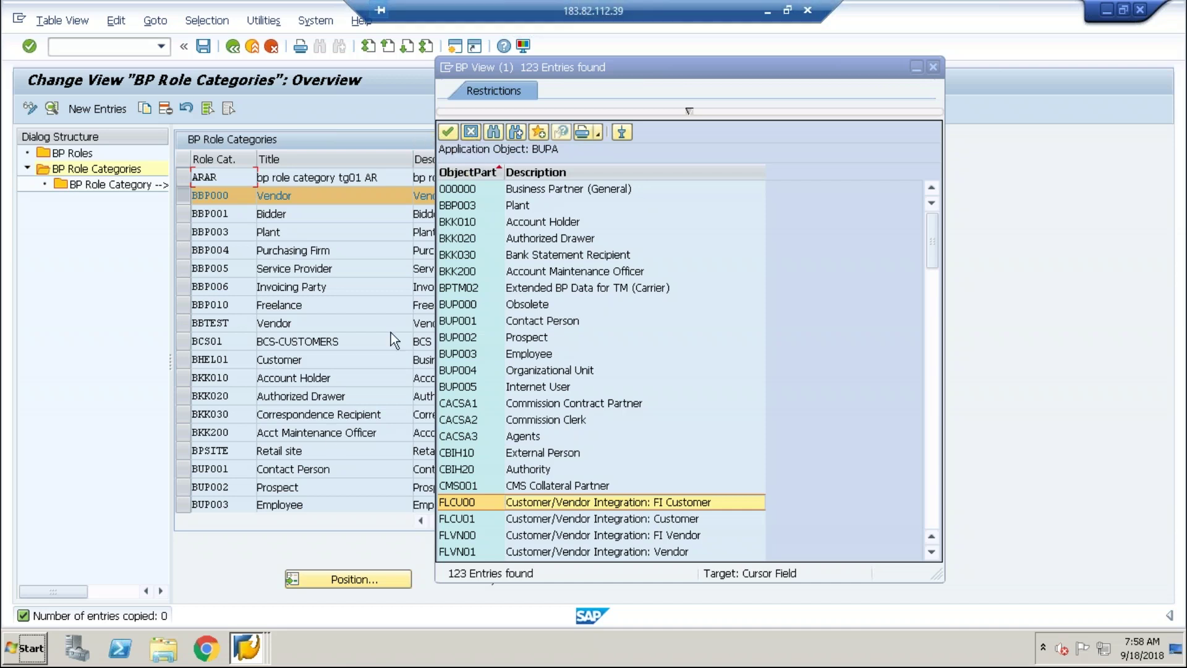
click(471, 132)
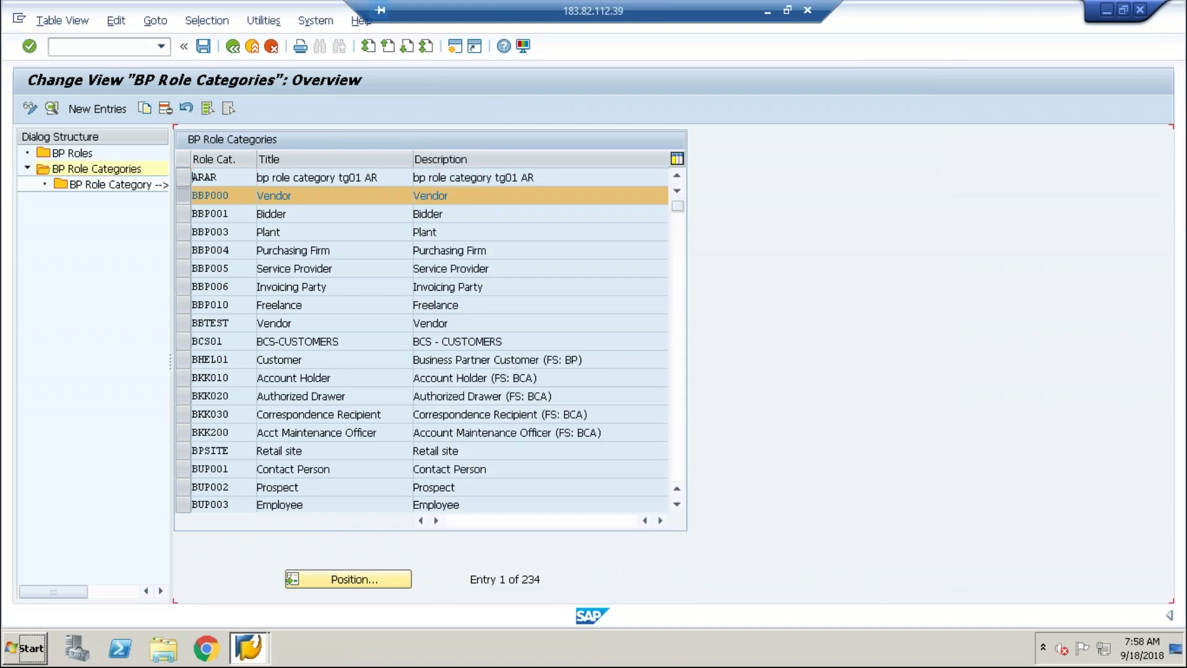
Back out to the IMG tree and expand the Number Ranges and Groupings node.
click(233, 46)
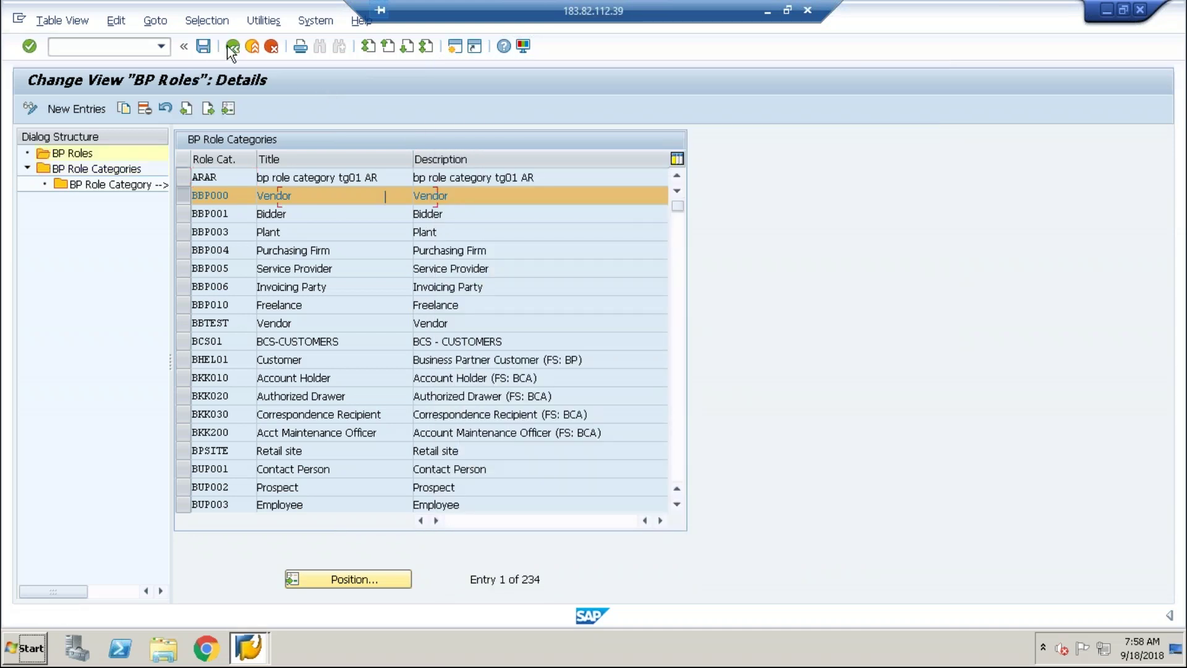
click(232, 46)
click(233, 46)
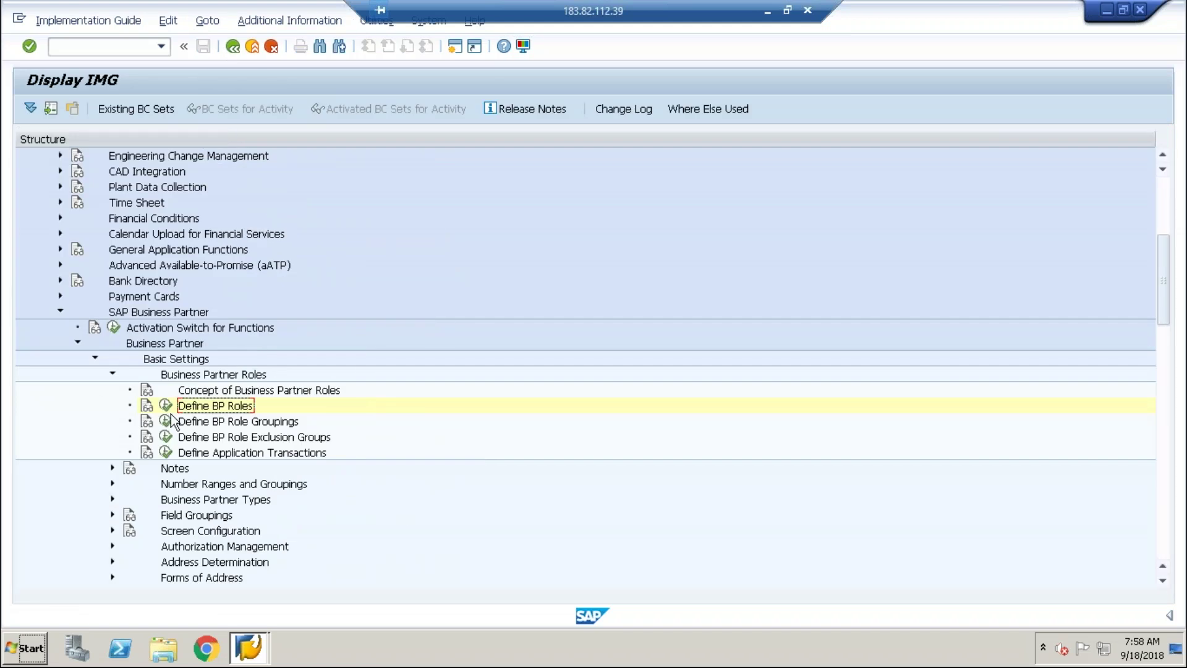
click(173, 486)
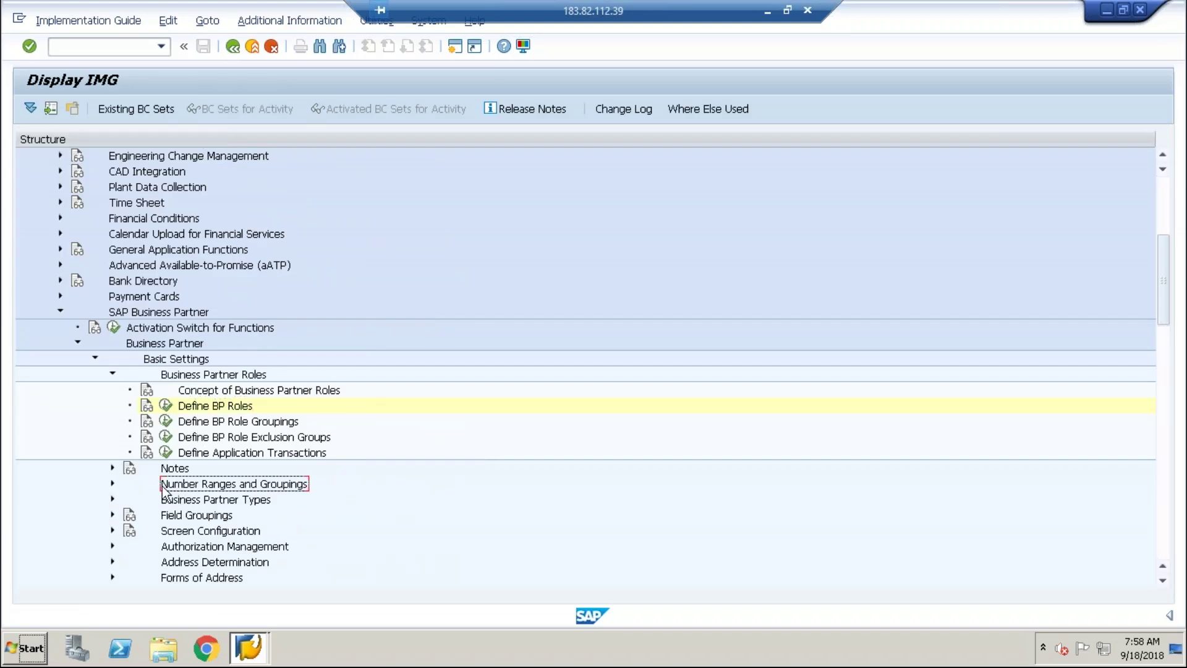
click(113, 484)
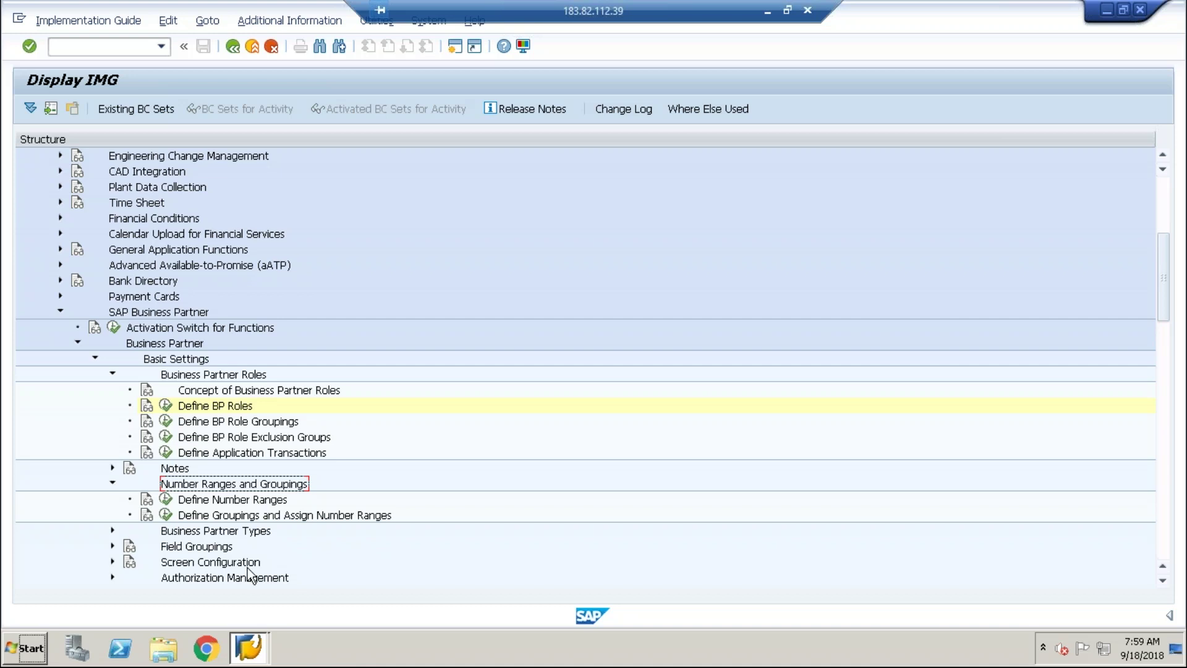
Review the 166 BP groupings, then launch transaction /nbp in a new session.
click(166, 514)
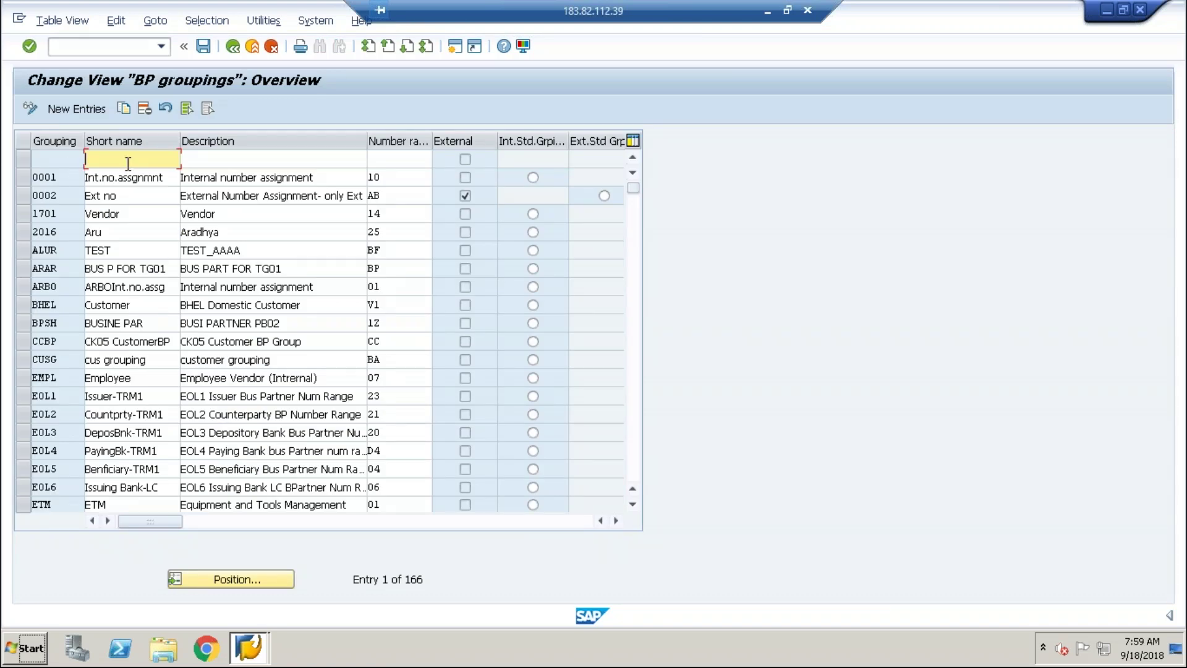
key(alt+Tab)
key(alt+Tab)
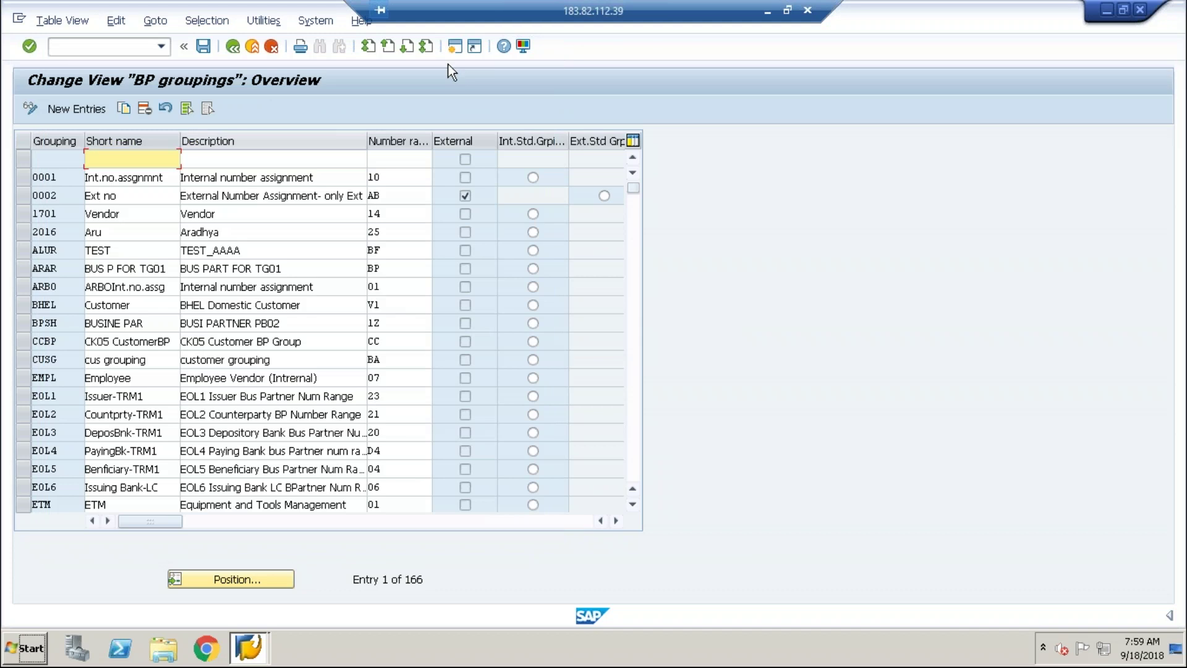
click(457, 49)
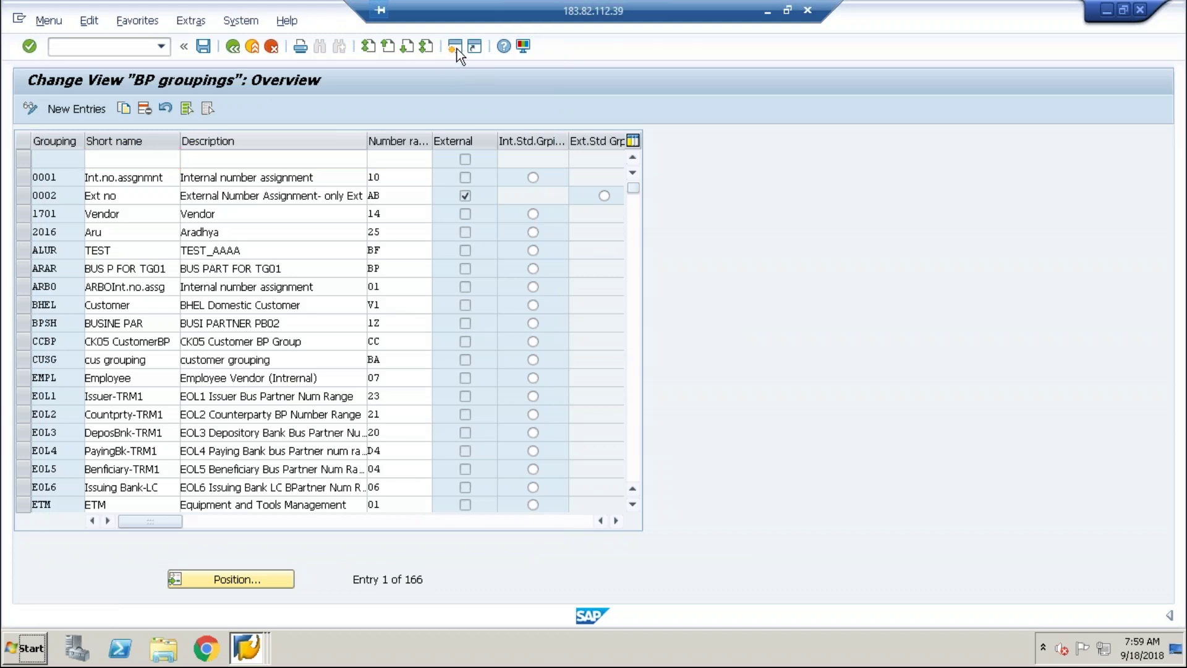
text(/nbp)
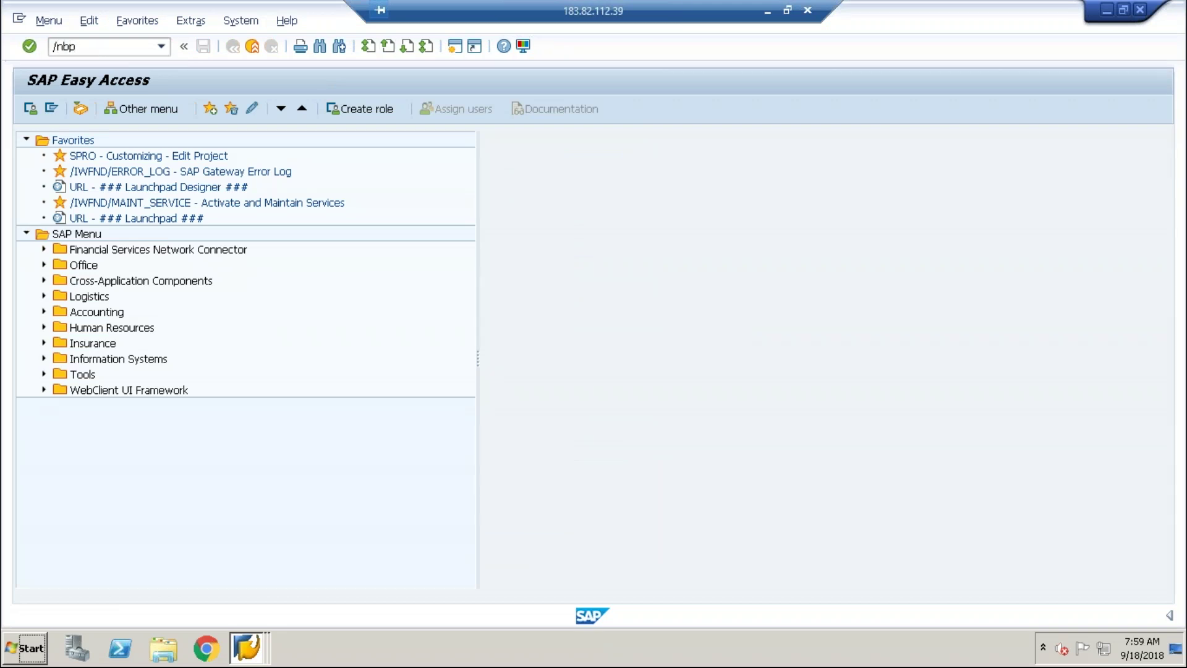
key(Return)
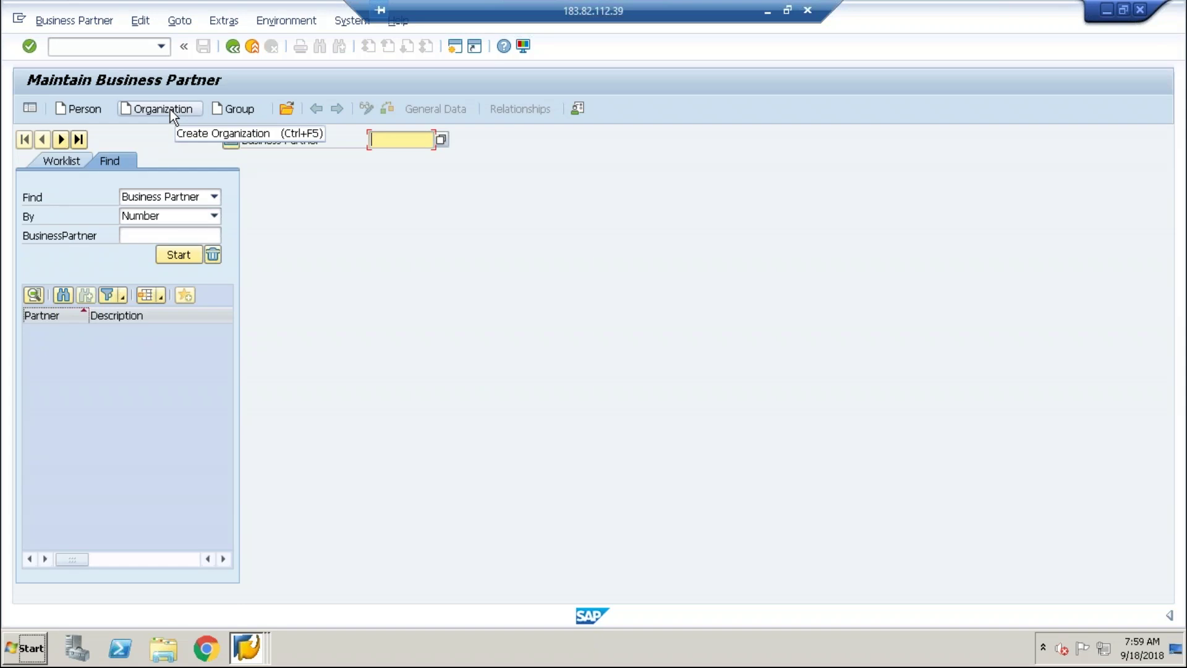
Start a blank Organization in the Business Partner (Gen.) role and bring up local layout options.
click(169, 109)
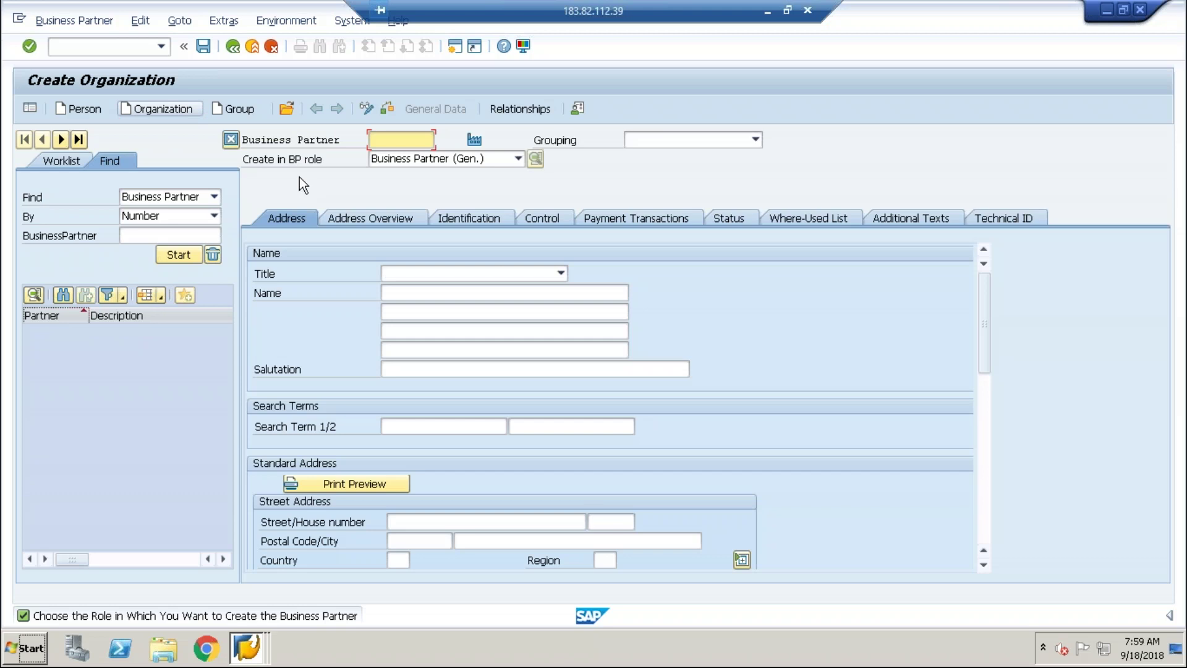
click(518, 160)
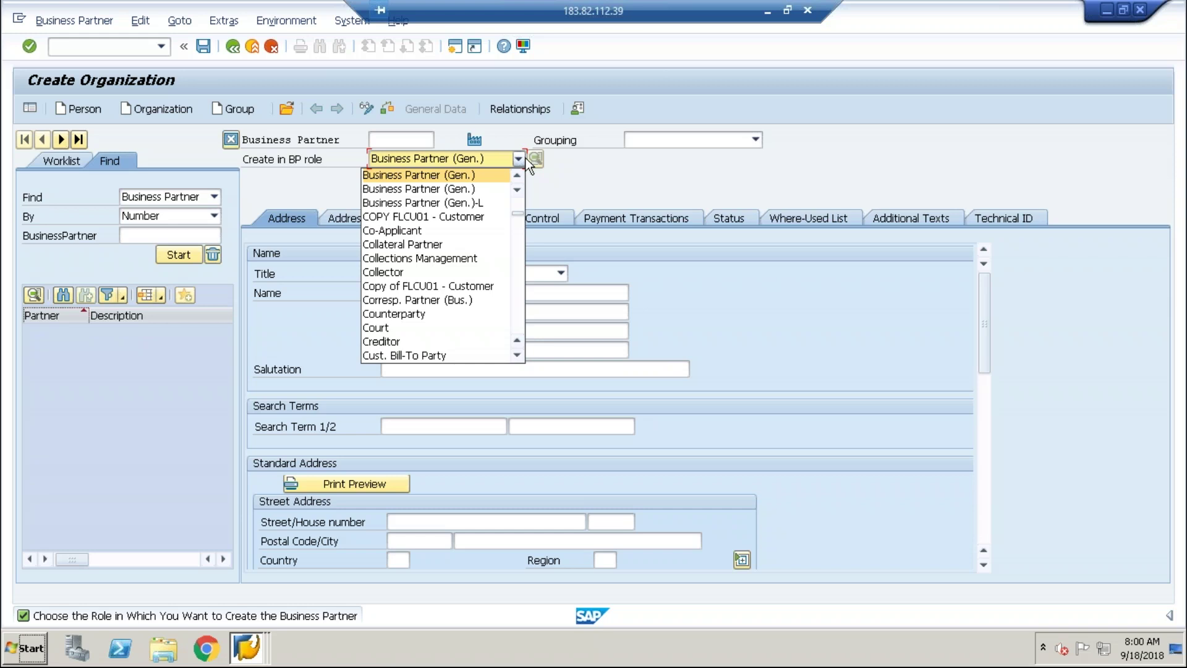
click(577, 194)
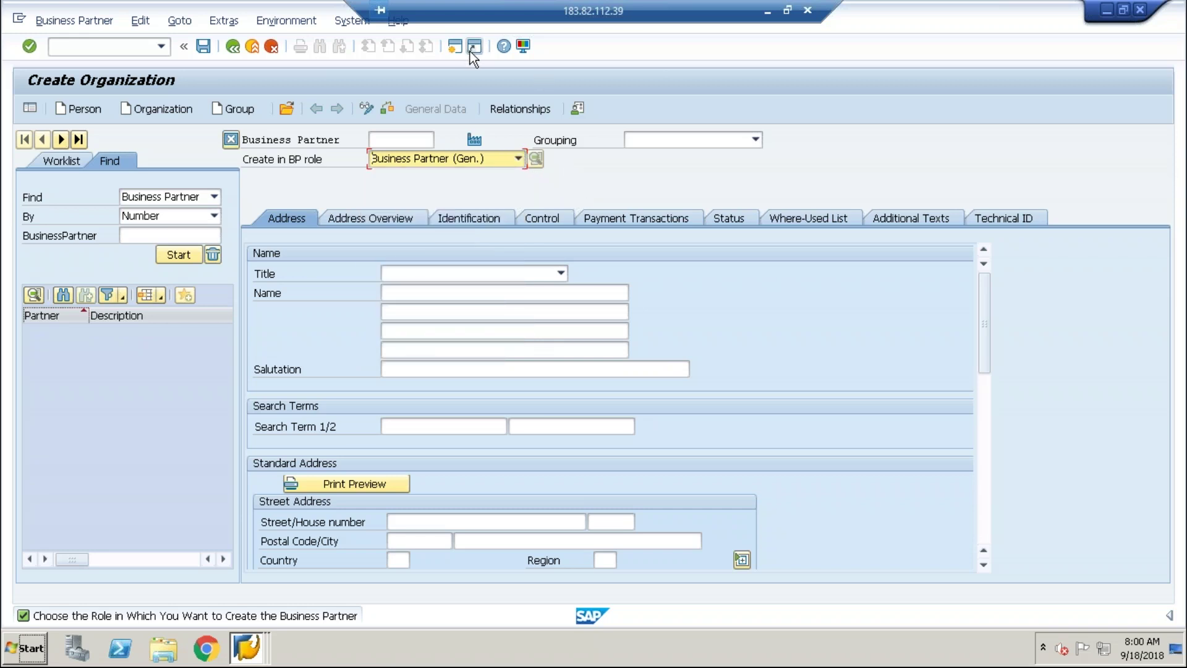
click(522, 45)
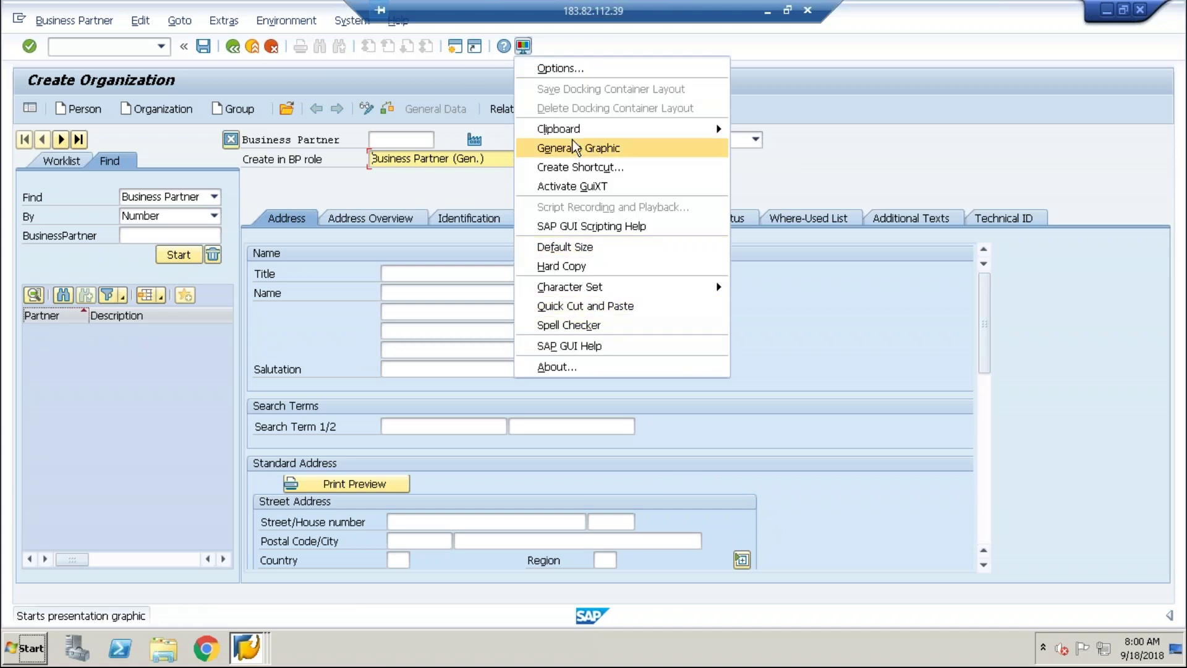
Enable 'Show keys' and 'Sort by keys' within dropdown lists under Interaction Design > Visualization 1.
click(565, 66)
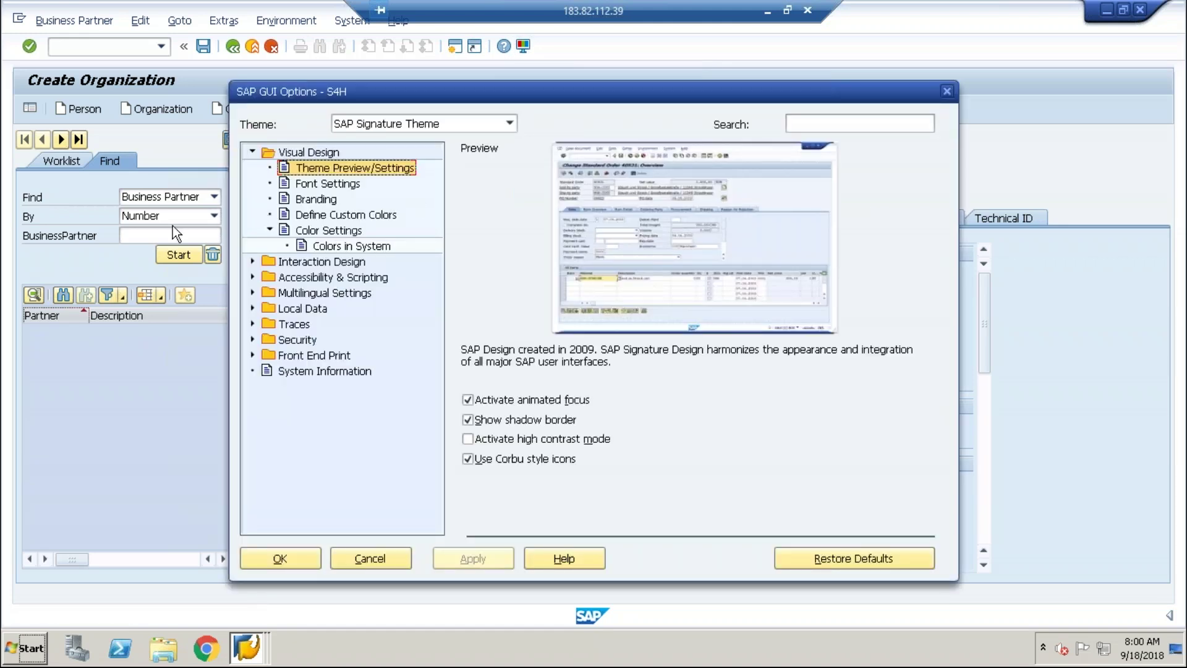
click(252, 262)
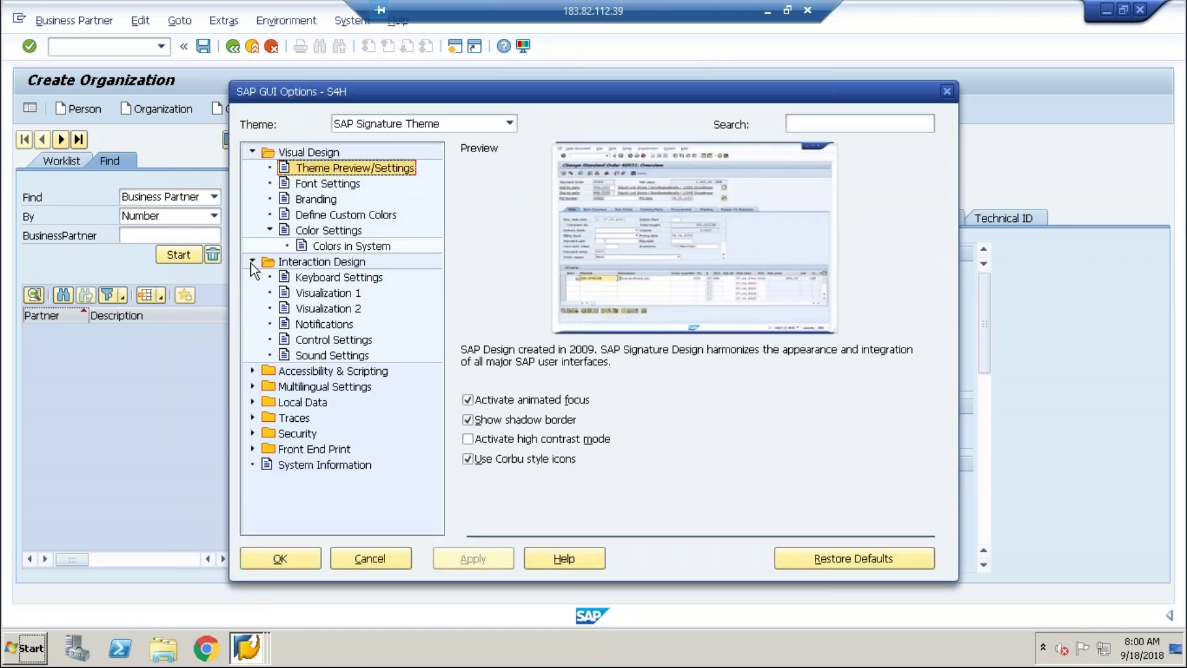
click(341, 305)
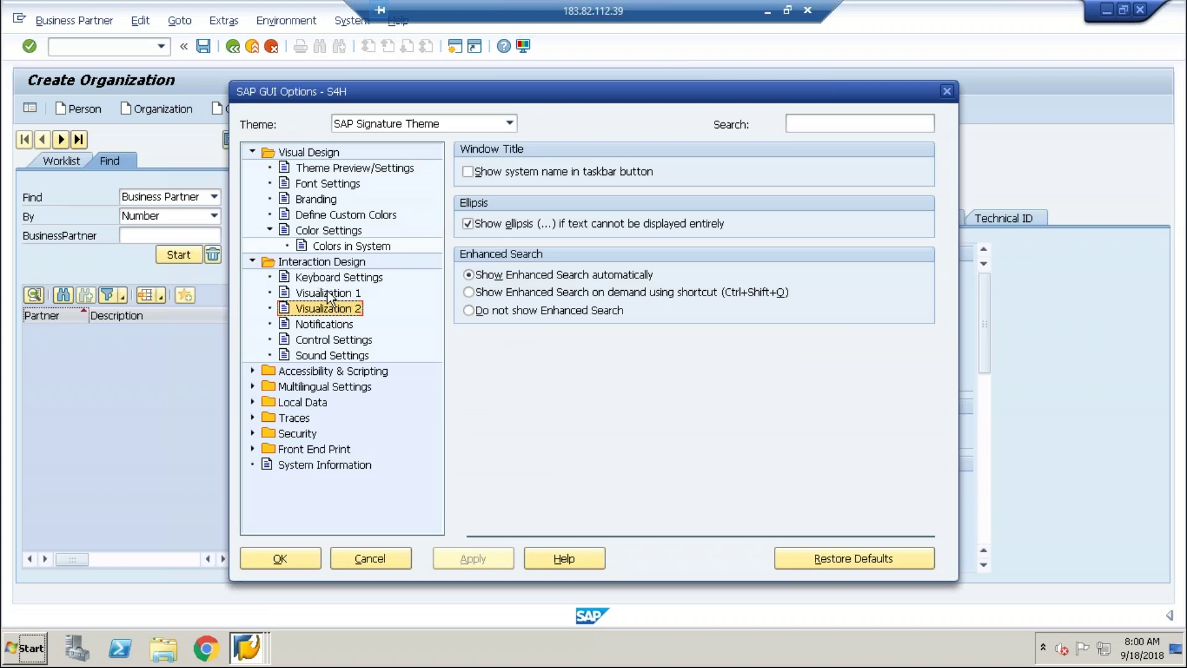
click(345, 296)
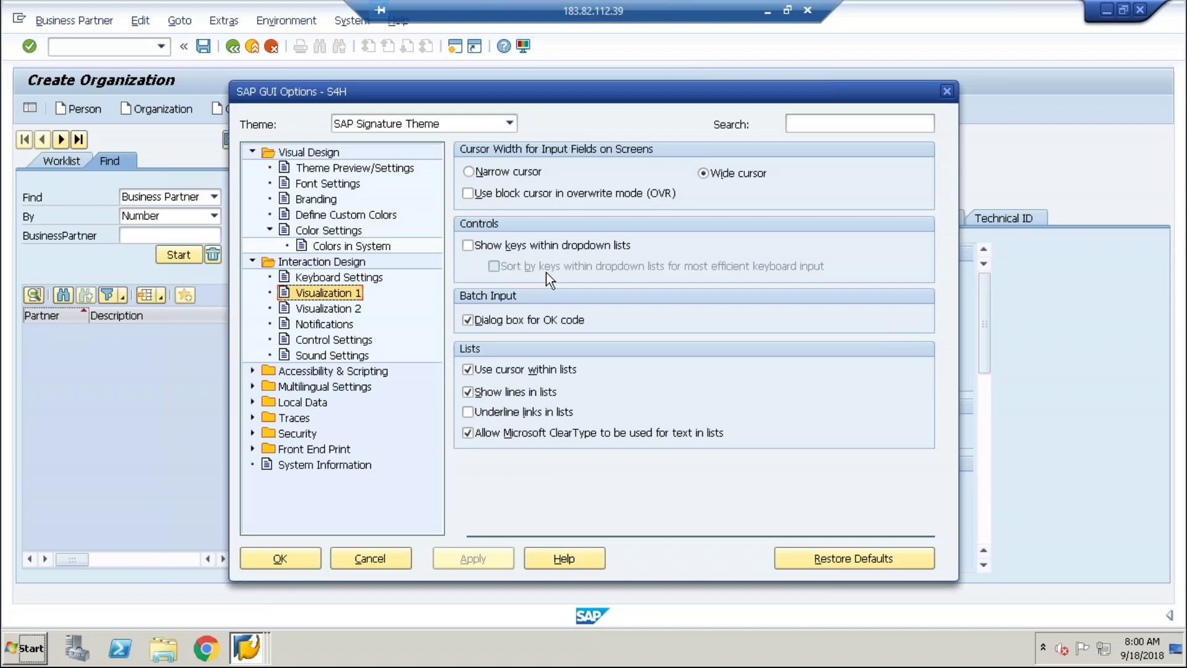
click(468, 245)
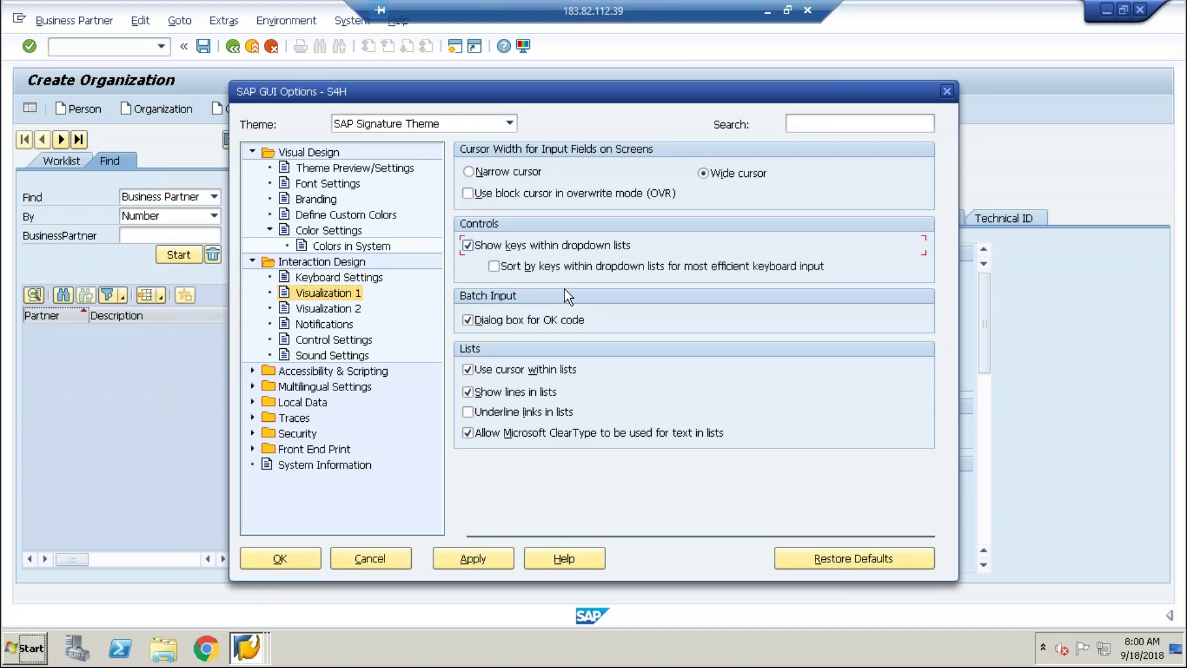
click(494, 266)
click(468, 551)
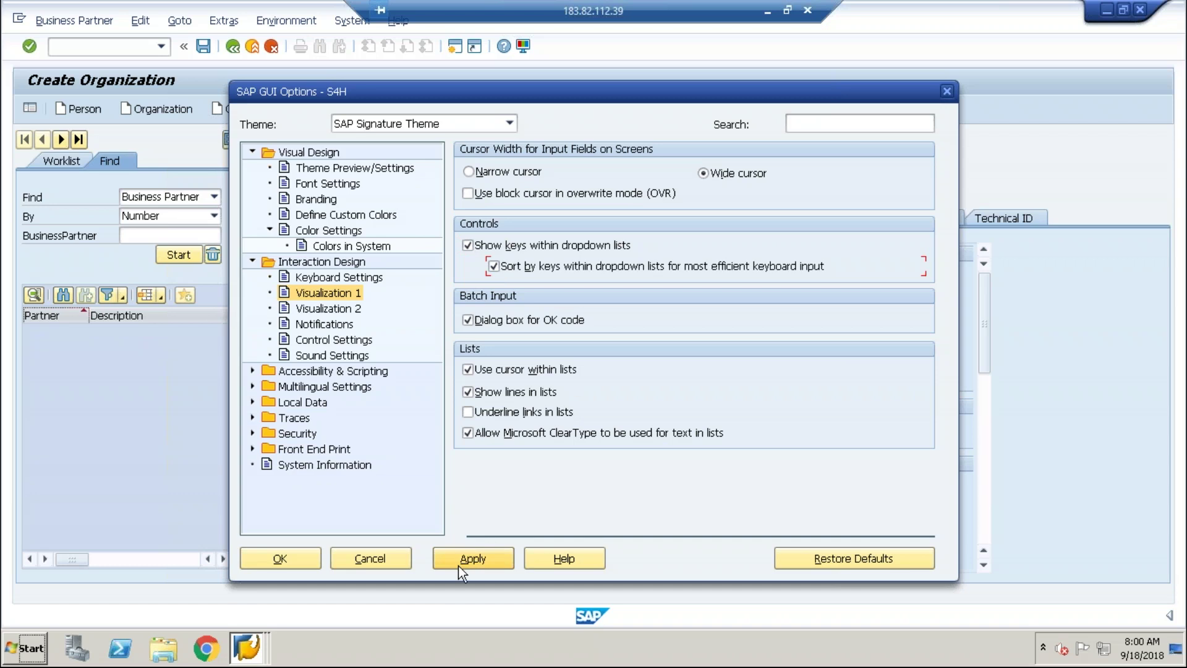
click(273, 551)
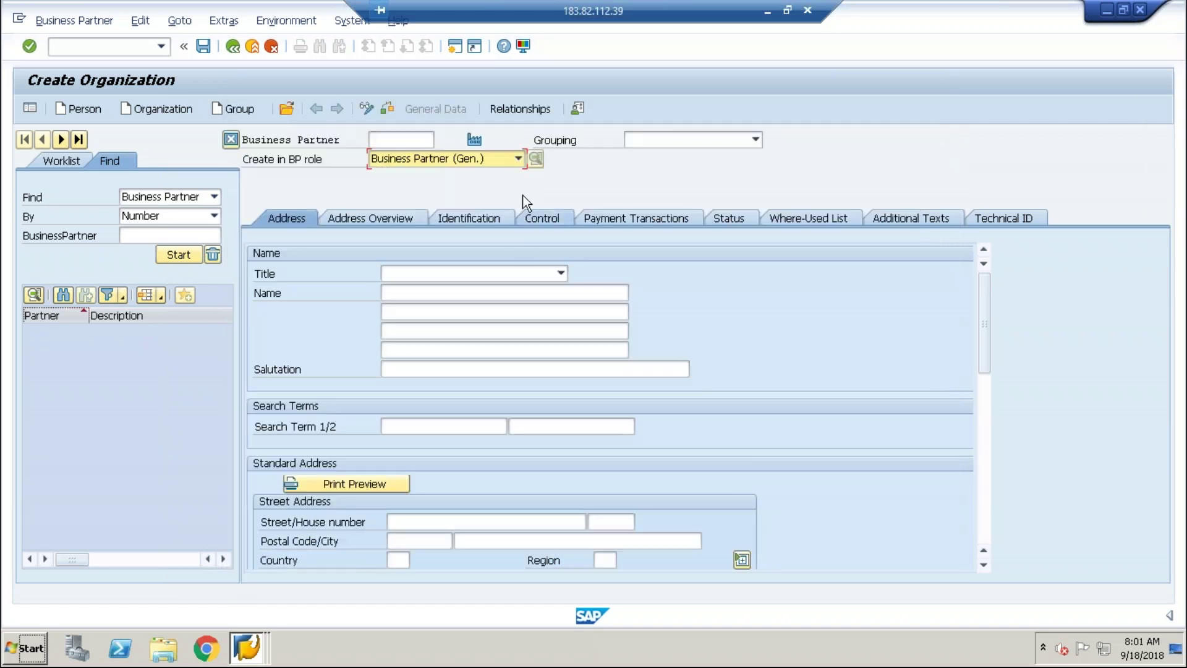
Change the Create in BP role to FLCU00 - FI Customer and confirm the role change.
click(517, 159)
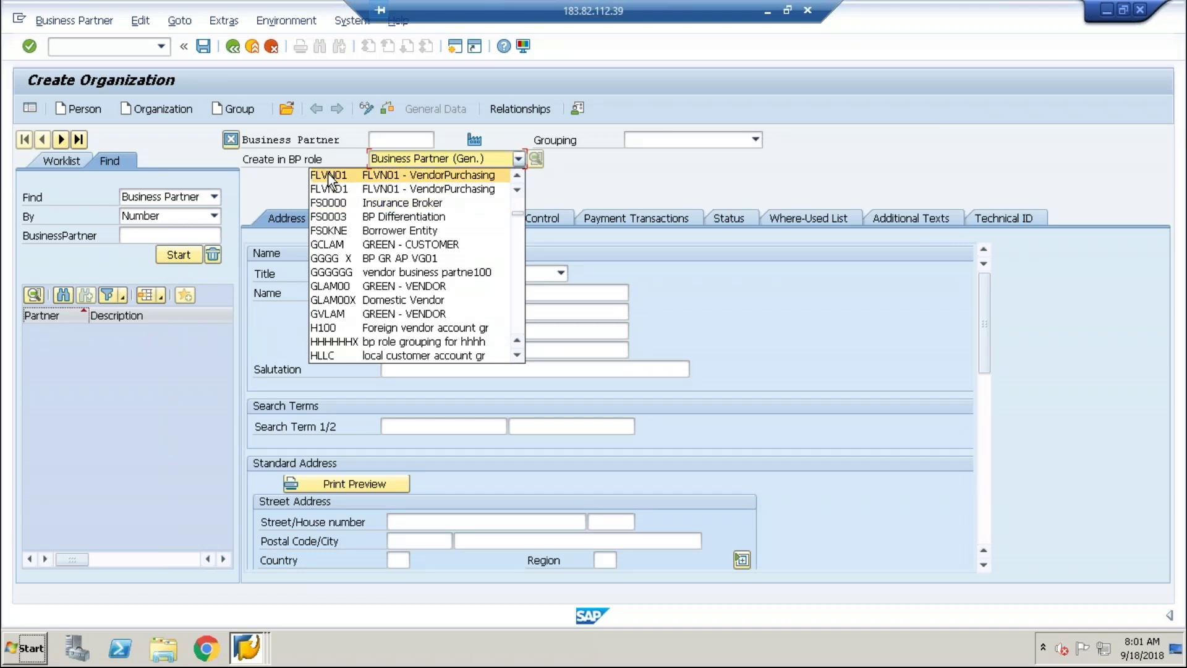
scroll(518, 177, up, 5)
scroll(517, 179, up, 4)
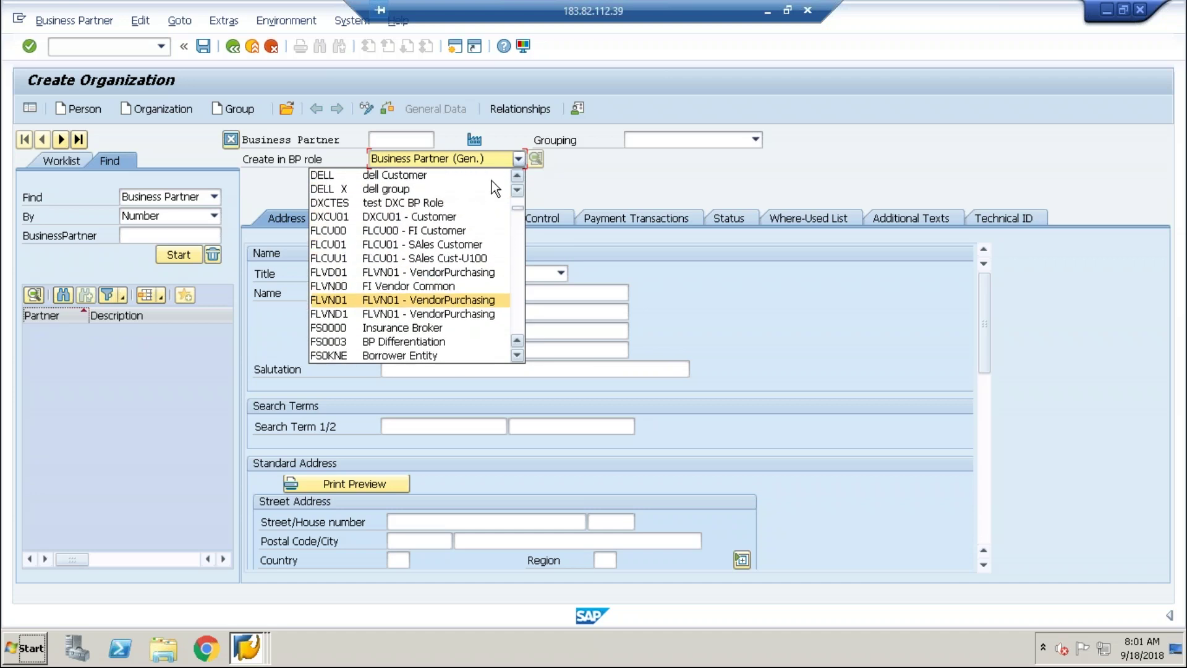
click(425, 229)
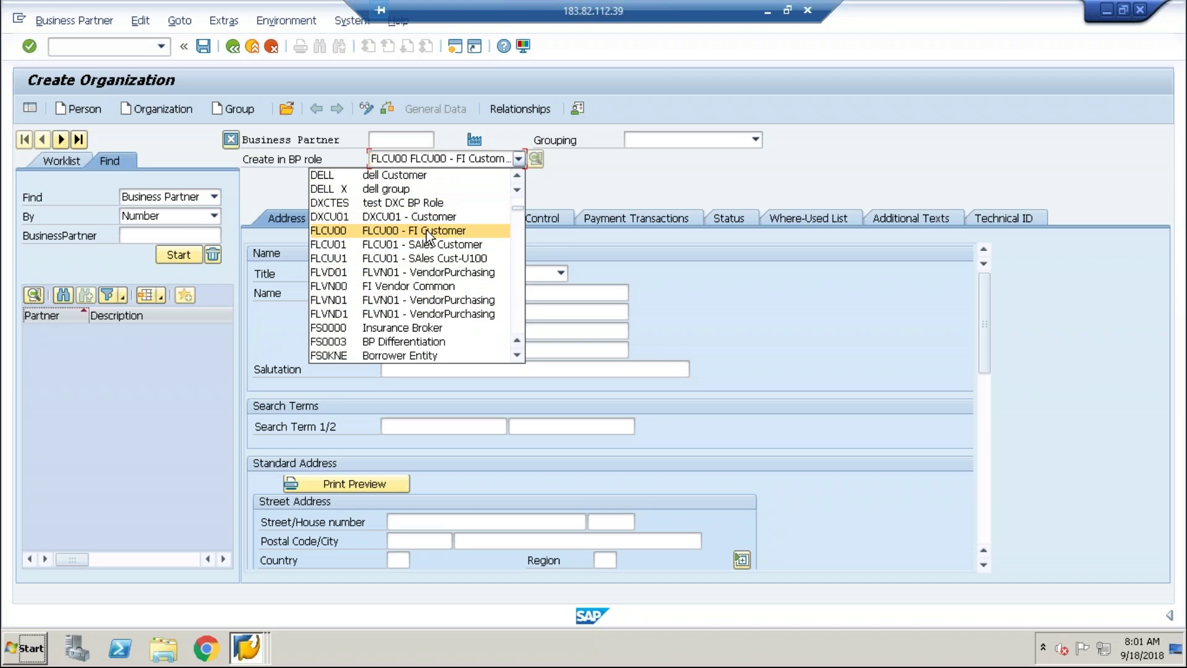
click(425, 228)
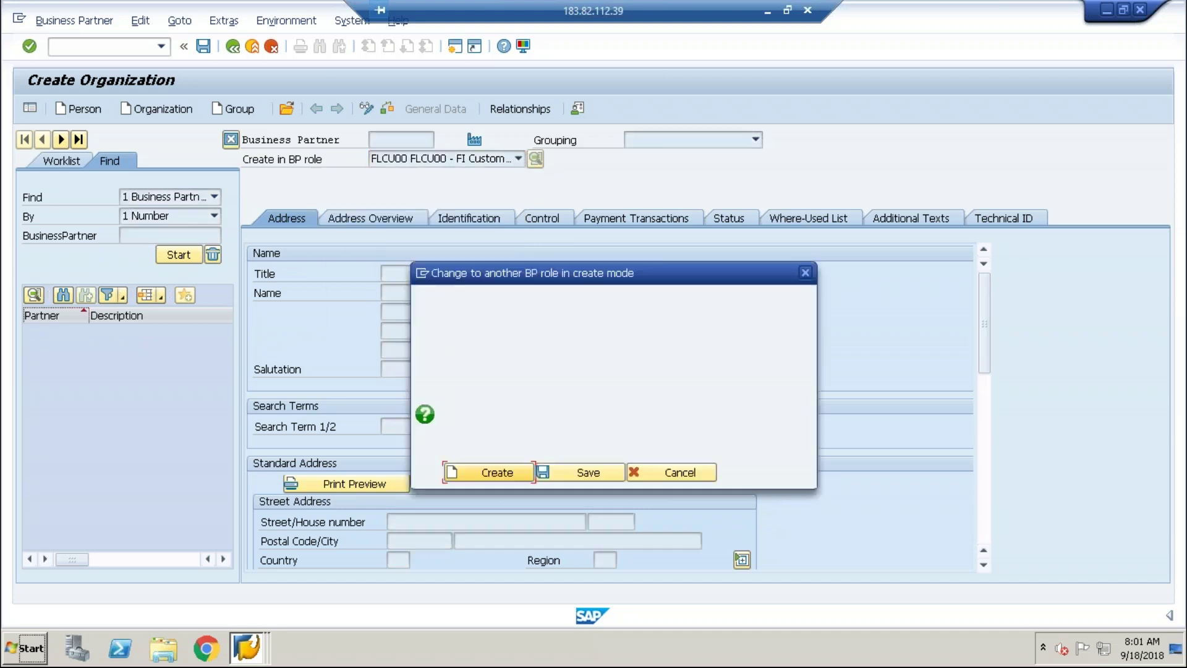
click(492, 470)
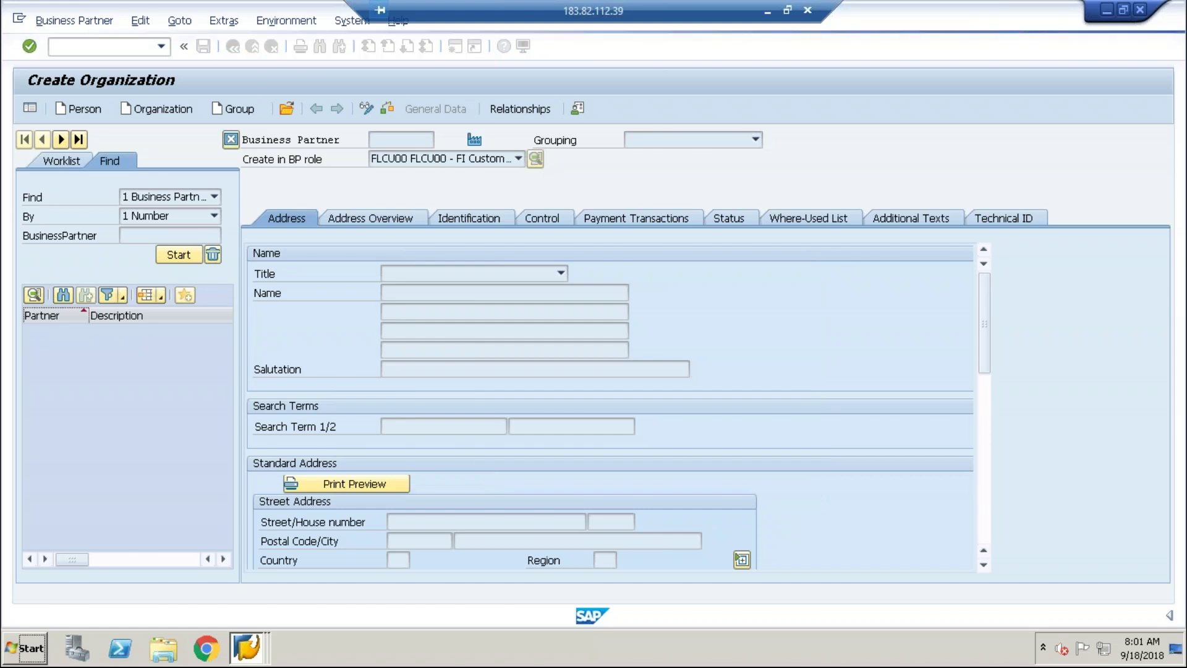
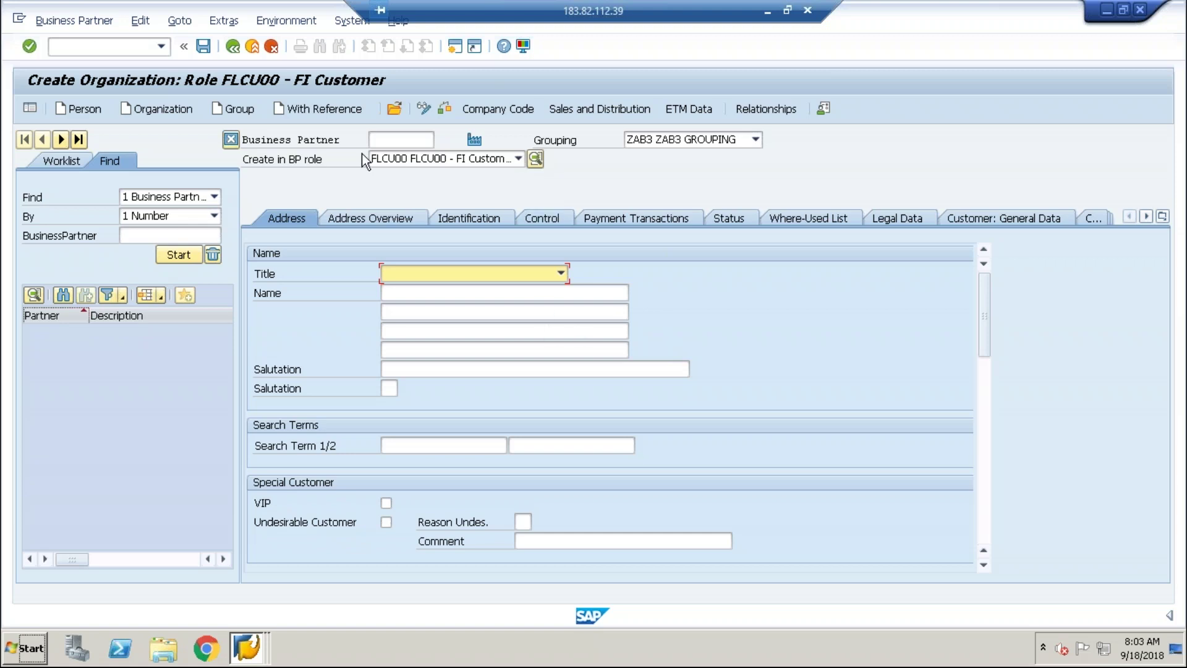
Review the BP role list, keep role FLCU00, and open the list of available groupings.
click(518, 159)
click(518, 161)
click(518, 159)
click(745, 140)
click(755, 141)
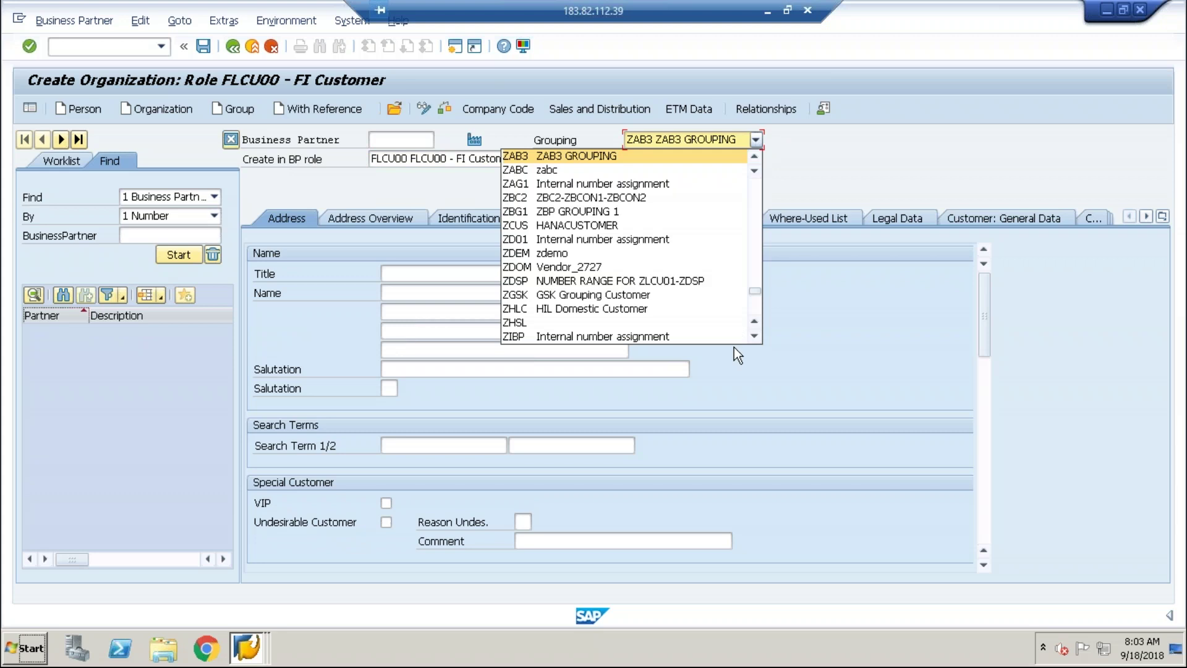
Scroll the Grouping list to the top and go to the BP groupings overview table.
scroll(758, 228, up, 15)
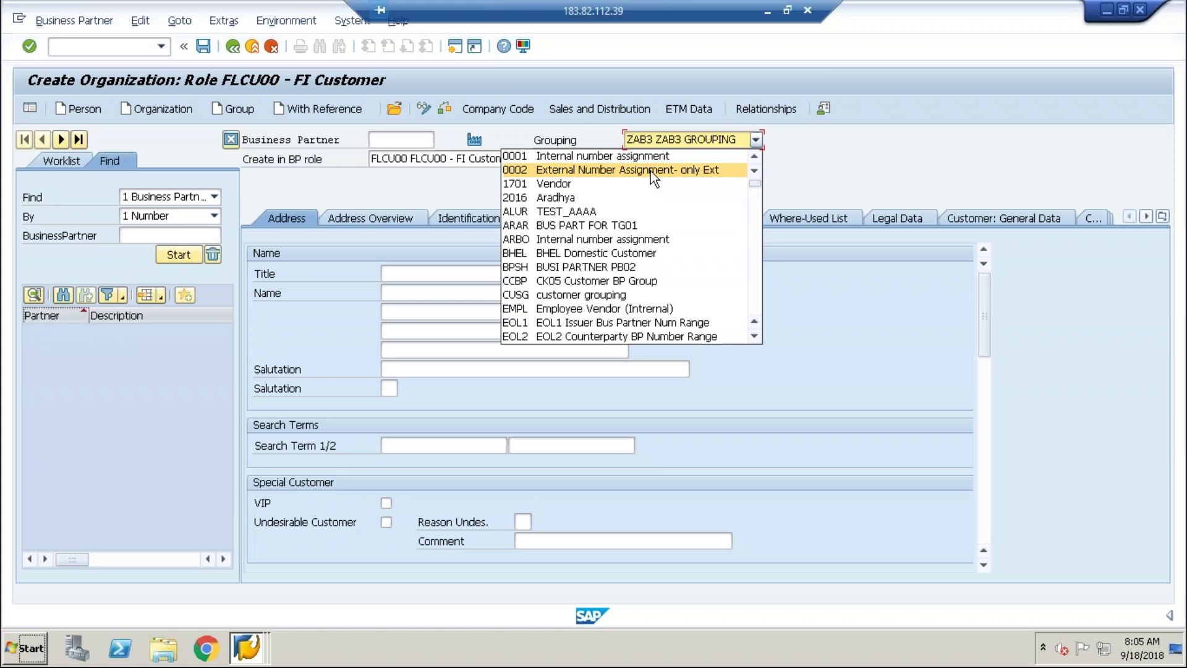
key(alt+Tab)
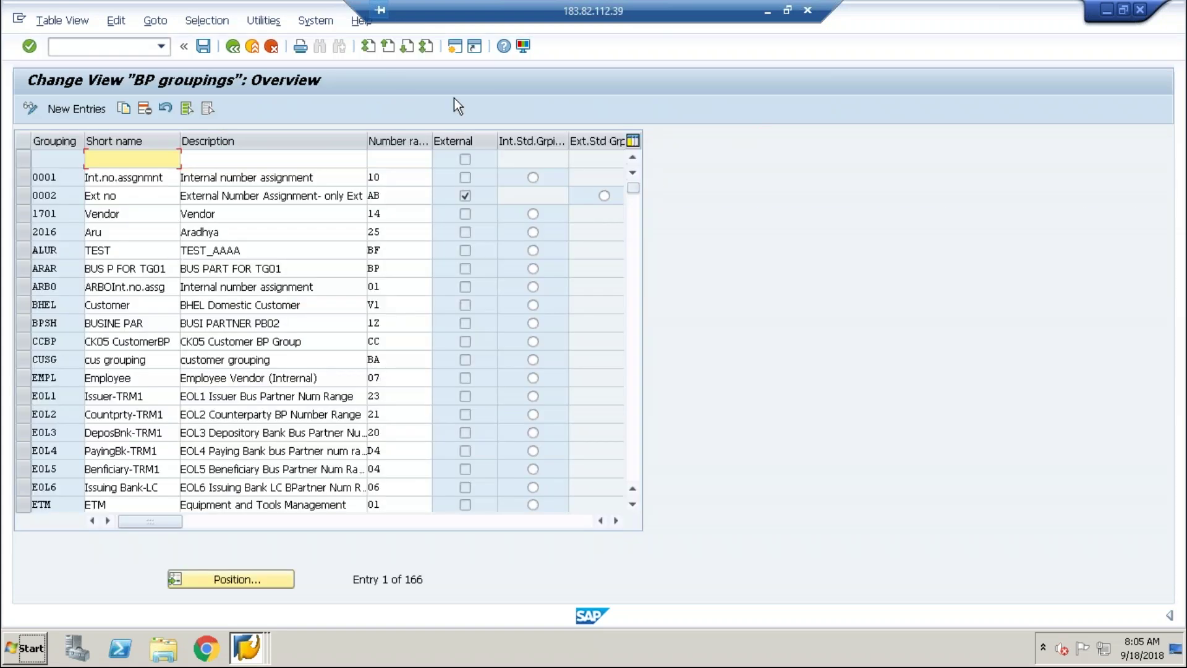
Reopen Define Groupings and Assign Number Ranges and select grouping 0001 with number range 10.
click(233, 48)
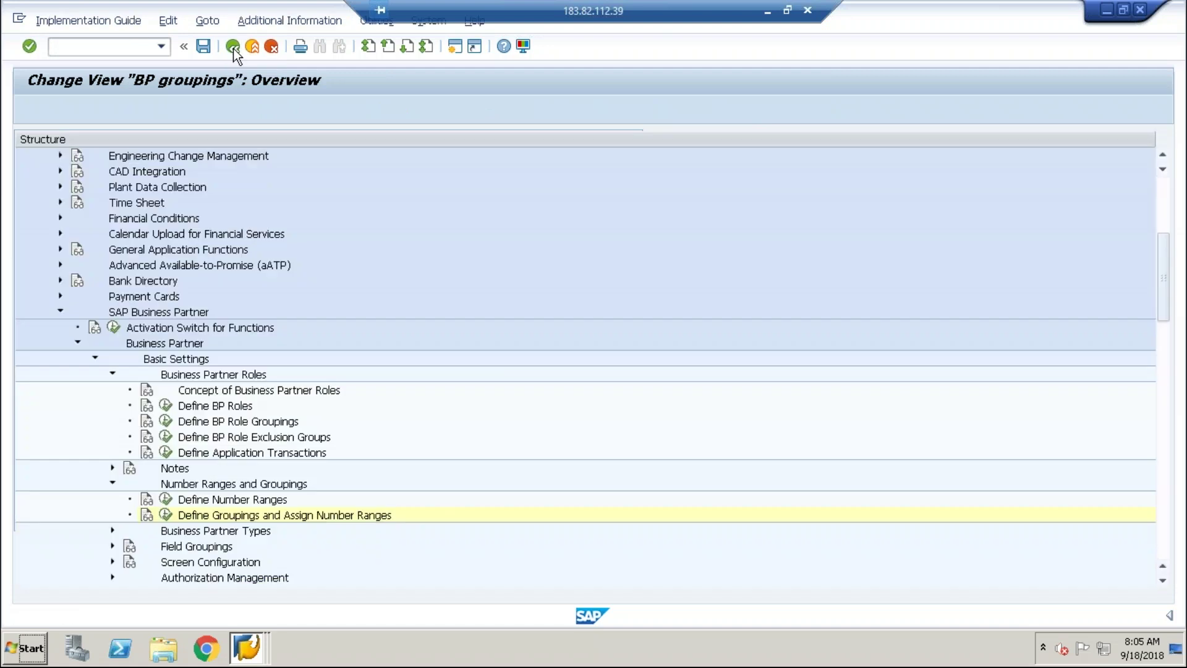
click(165, 514)
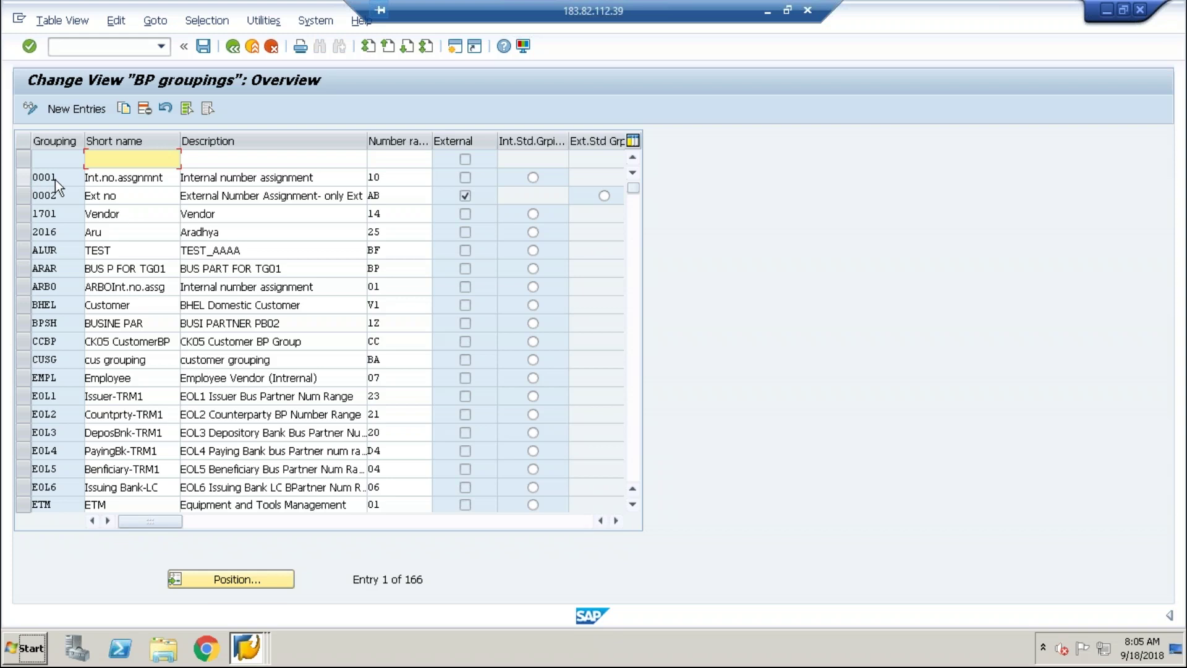
click(20, 179)
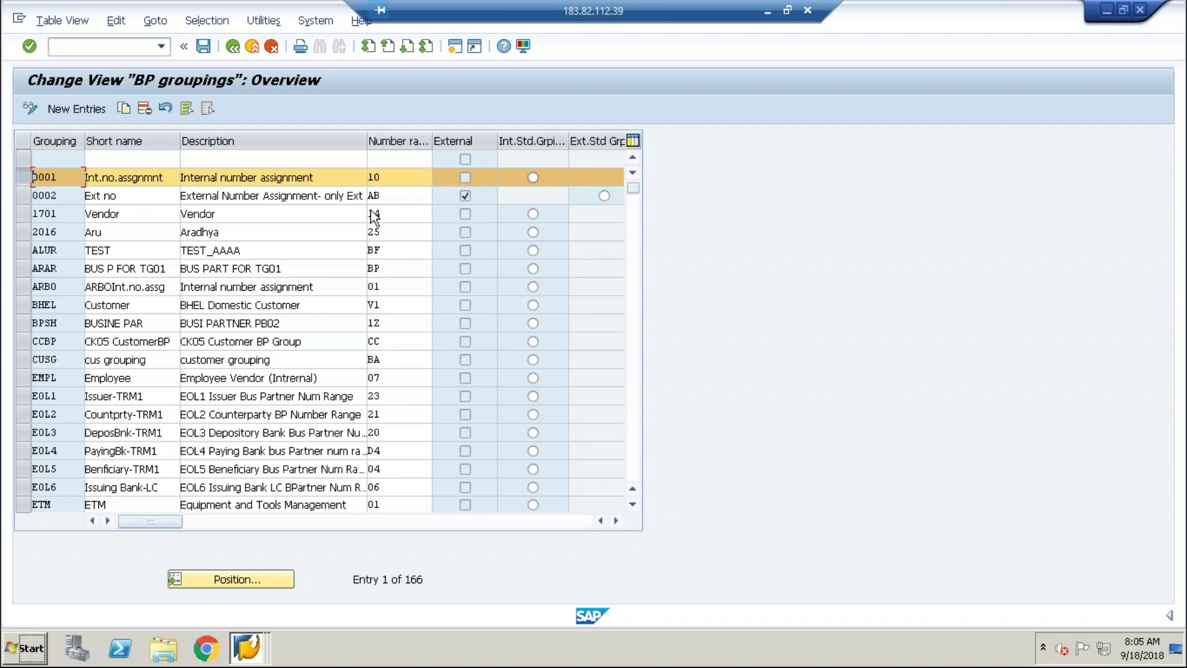
click(396, 184)
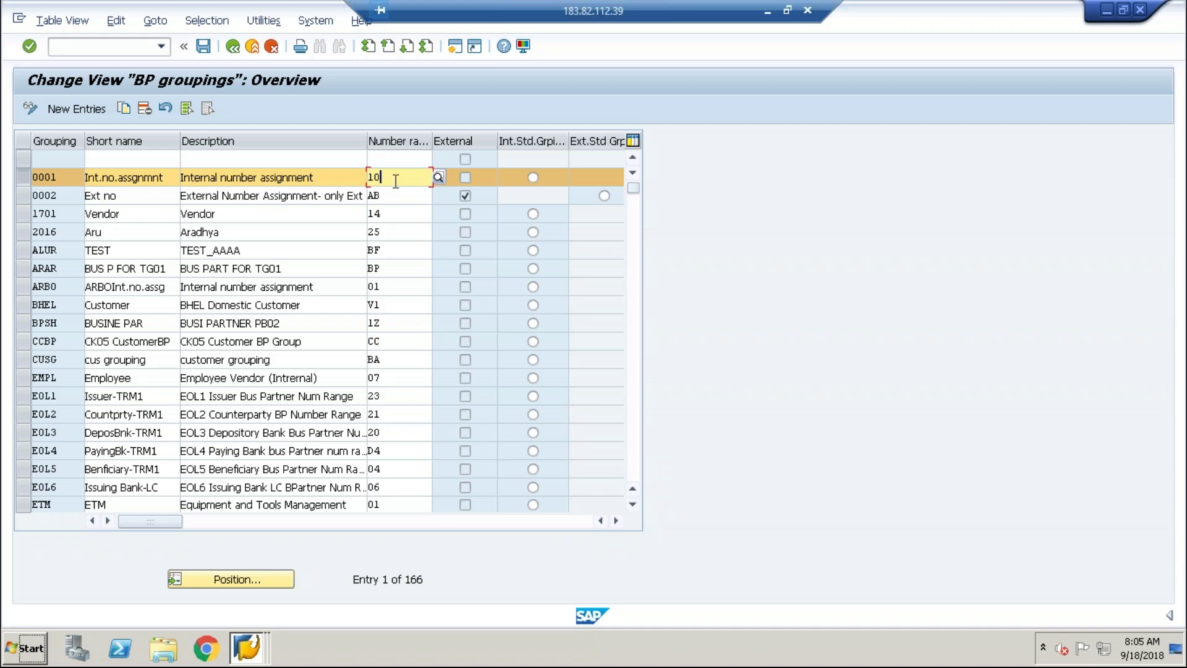
click(68, 179)
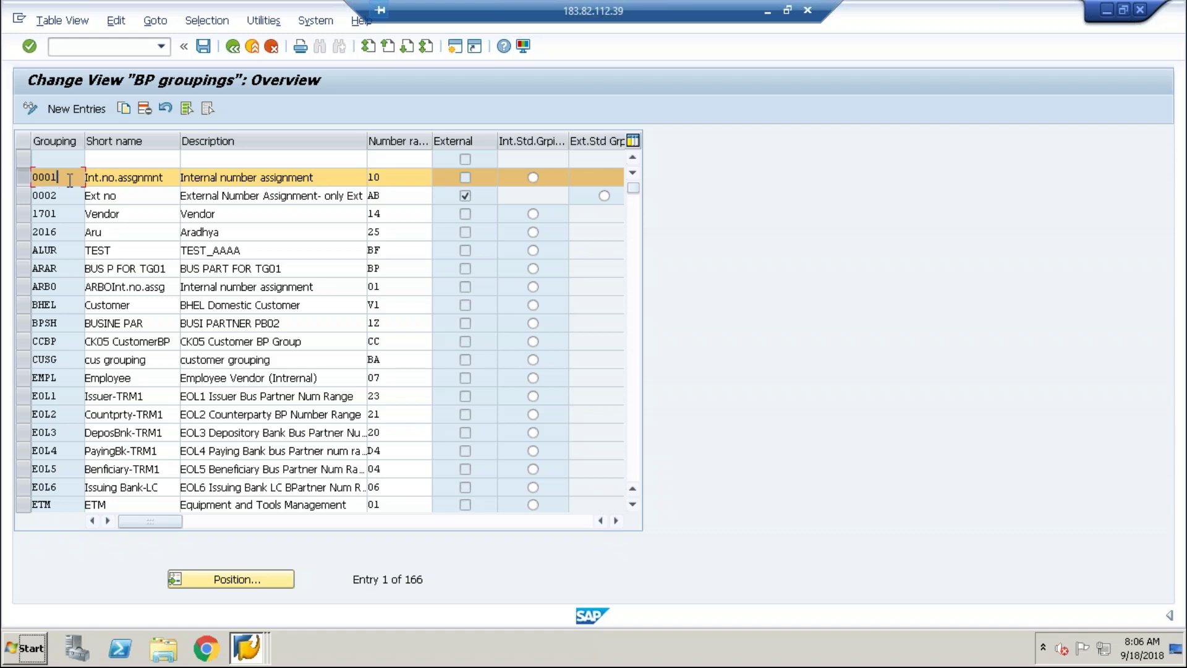
Copy grouping 0001 and change the new entry's key to Z999.
click(124, 108)
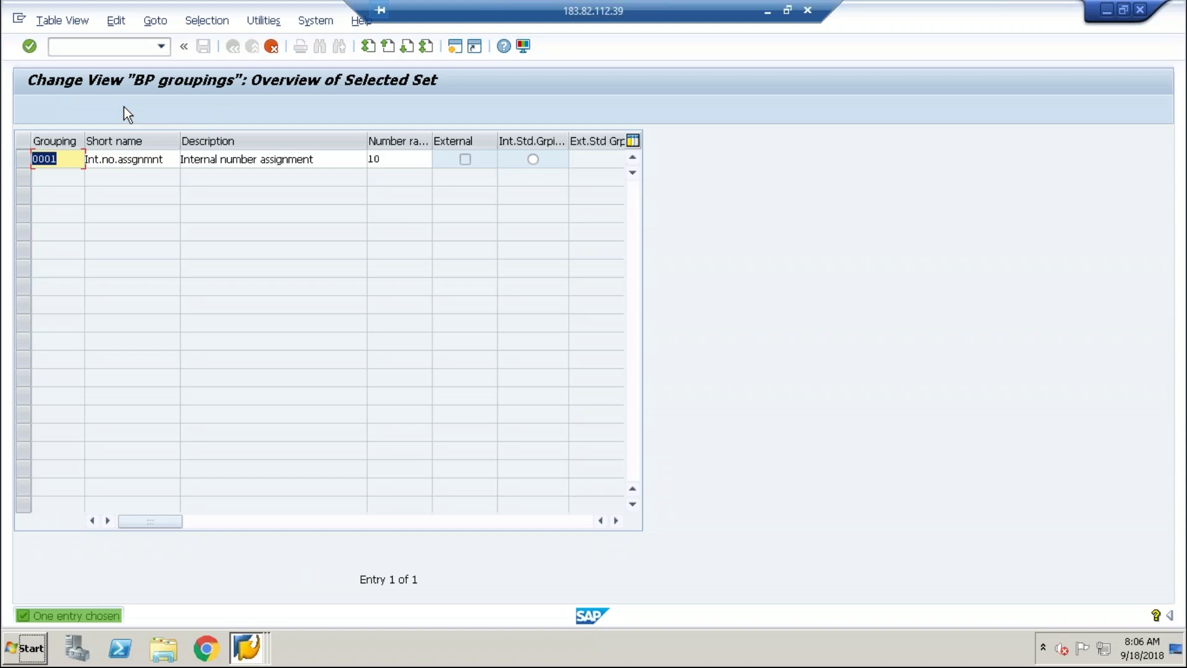
click(51, 160)
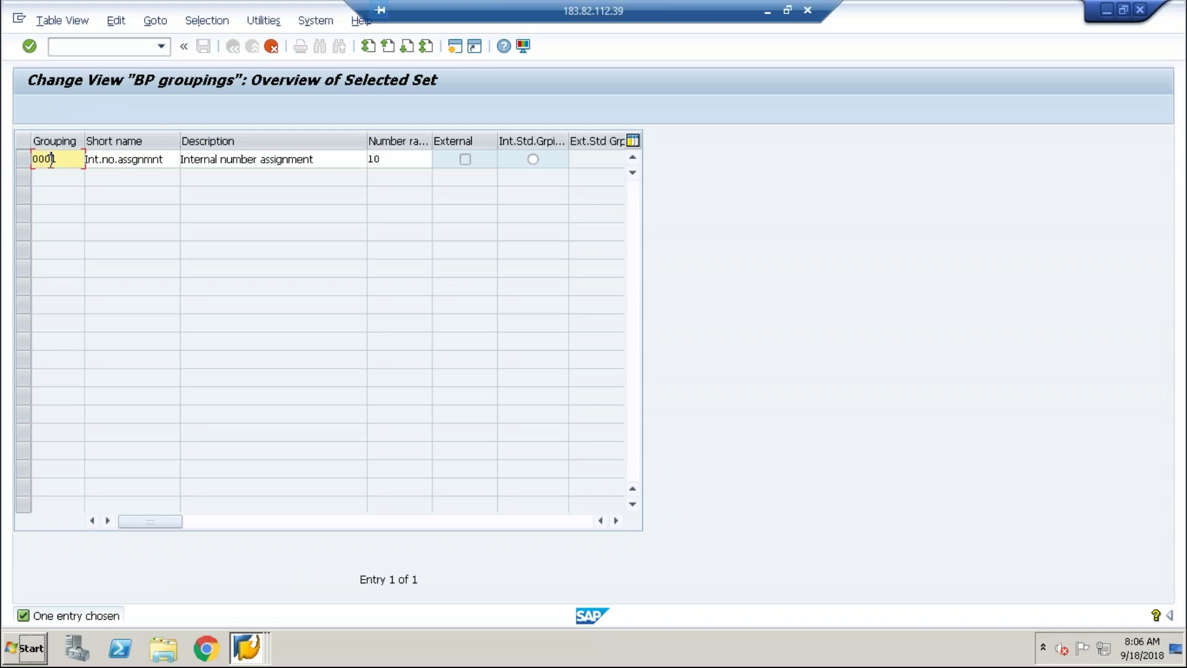
key(BackSpace)
key(BackSpace)
key(BackSpace)
key(BackSpace)
text(Z)
text(0)
text(0)
key(BackSpace)
key(BackSpace)
key(BackSpace)
text(Z999)
Change the copy's short name to Z999no.assgnmnt.
click(89, 161)
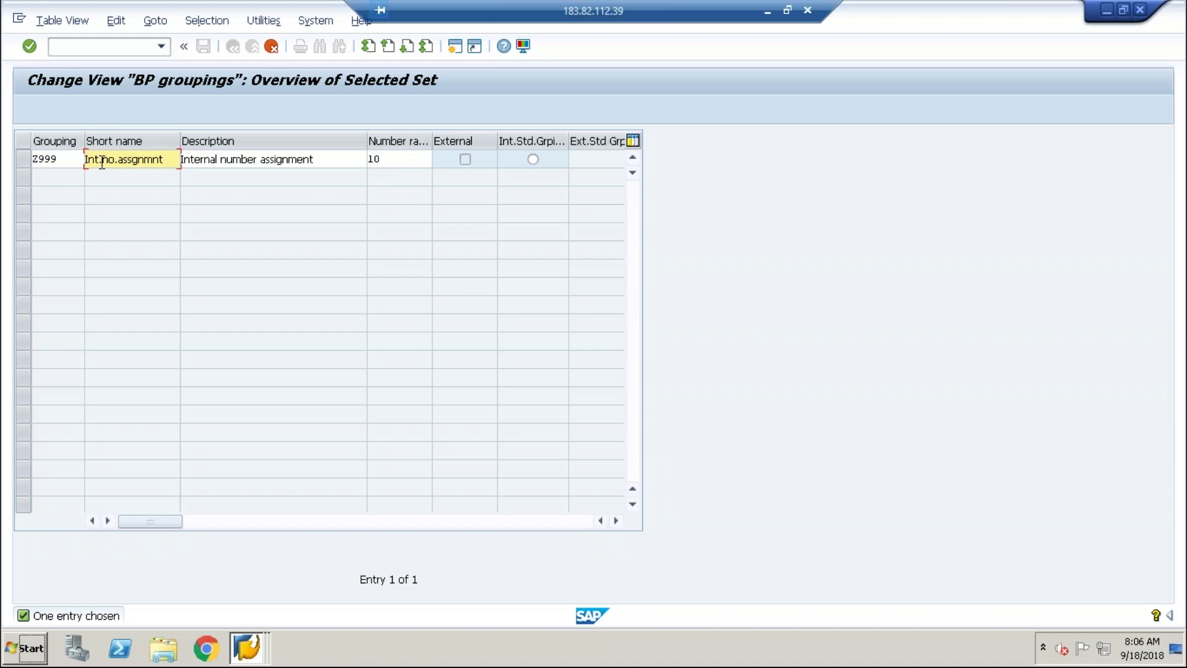
key(BackSpace)
key(BackSpace)
key(BackSpace)
key(BackSpace)
text(Z)
text(Z)
key(BackSpace)
text(999)
Assign number range 01 to Z999, make it the internal standard grouping, and confirm.
click(327, 161)
click(400, 162)
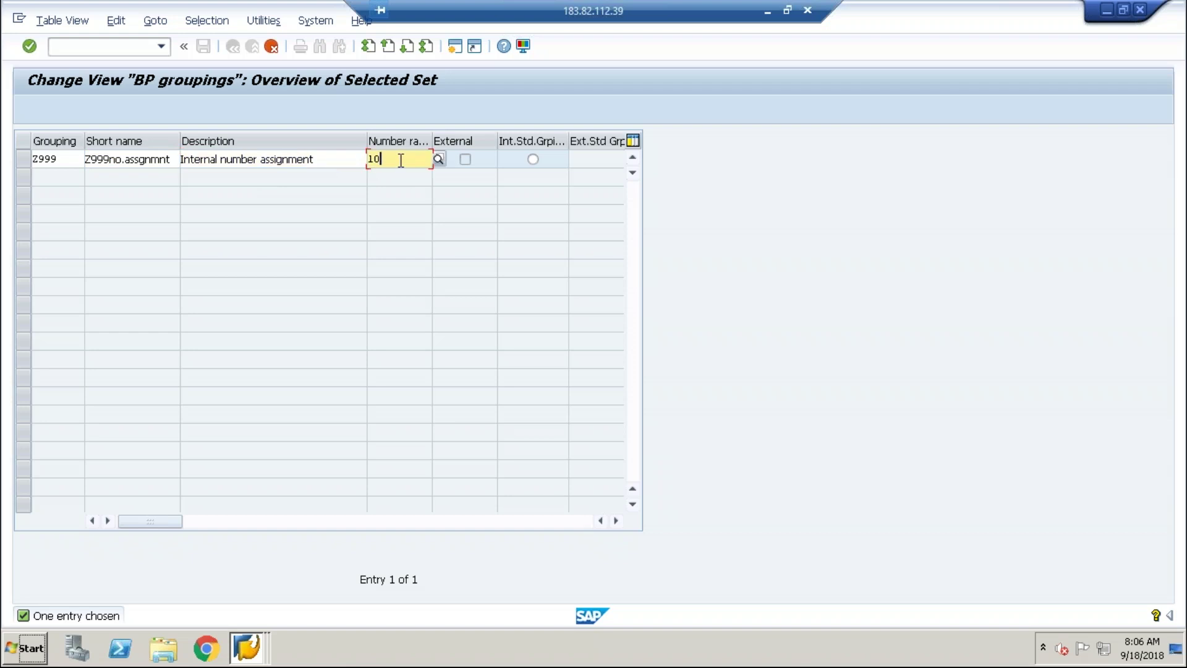
click(439, 159)
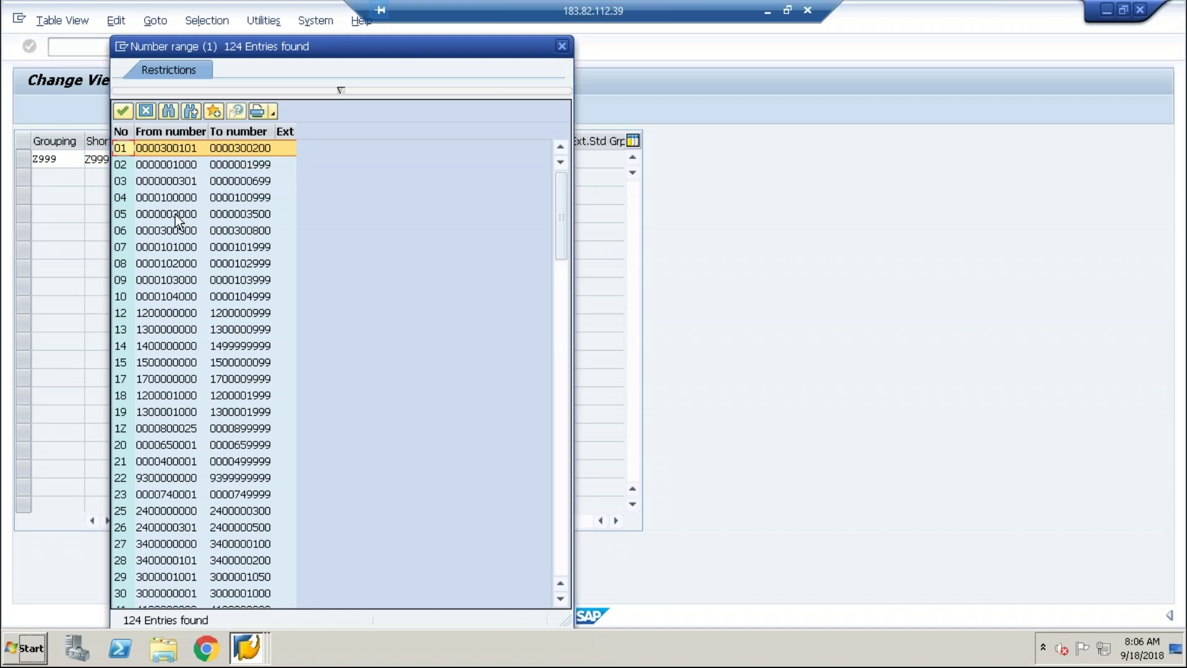
double_click(162, 147)
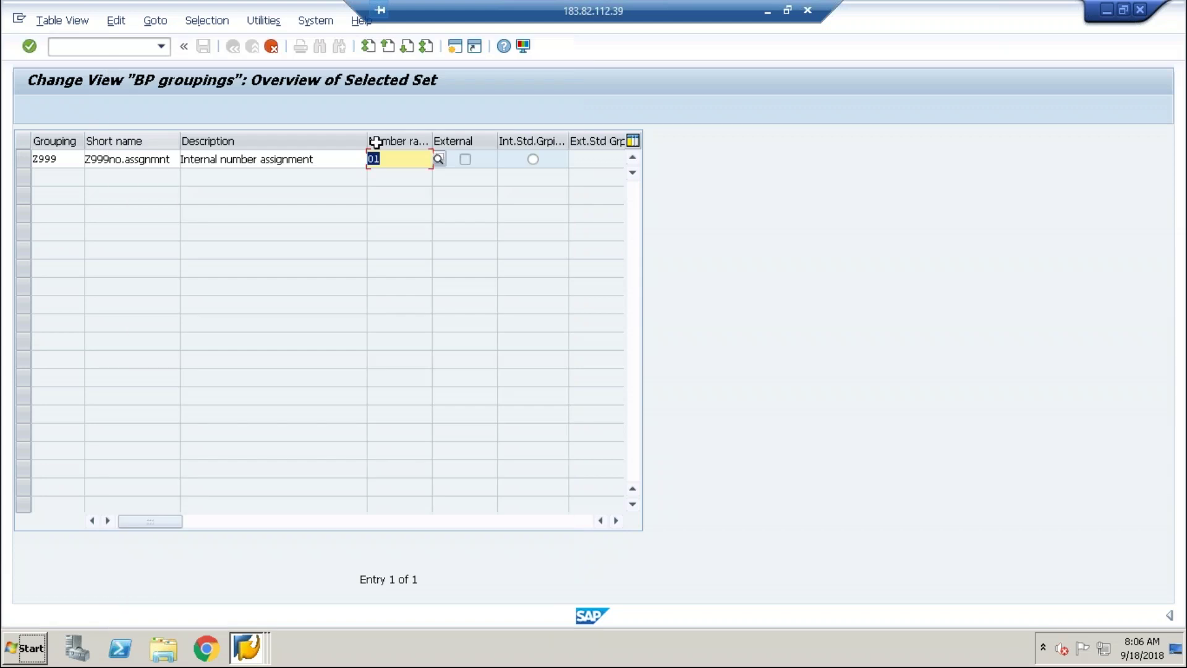
click(533, 161)
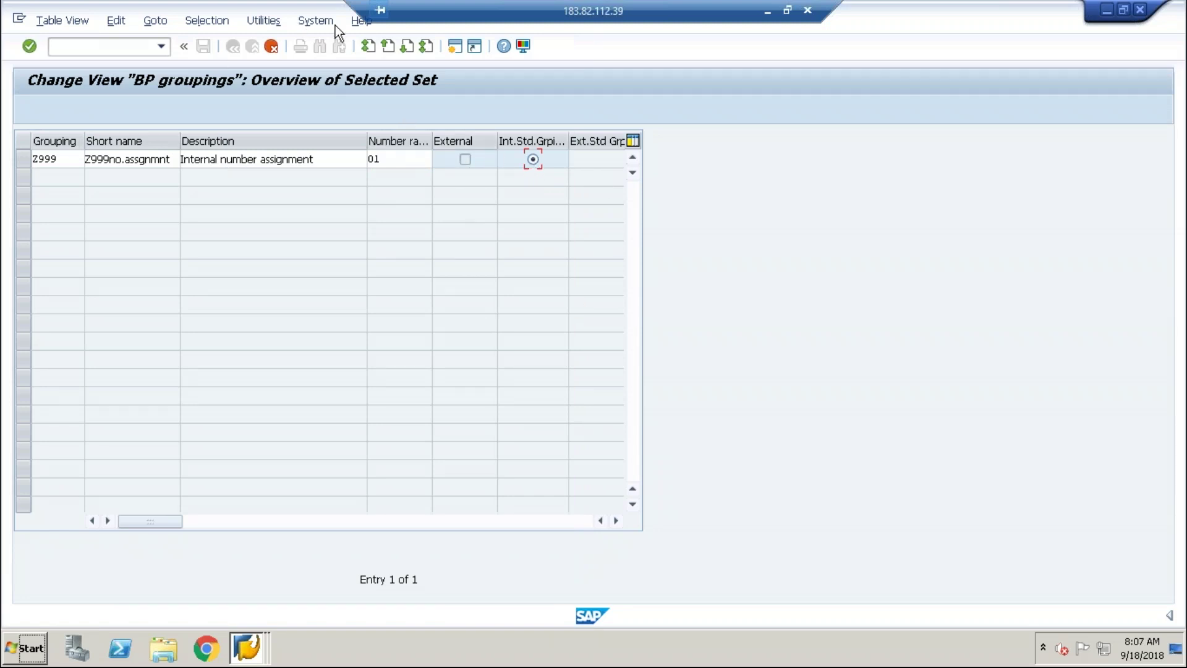
key(Return)
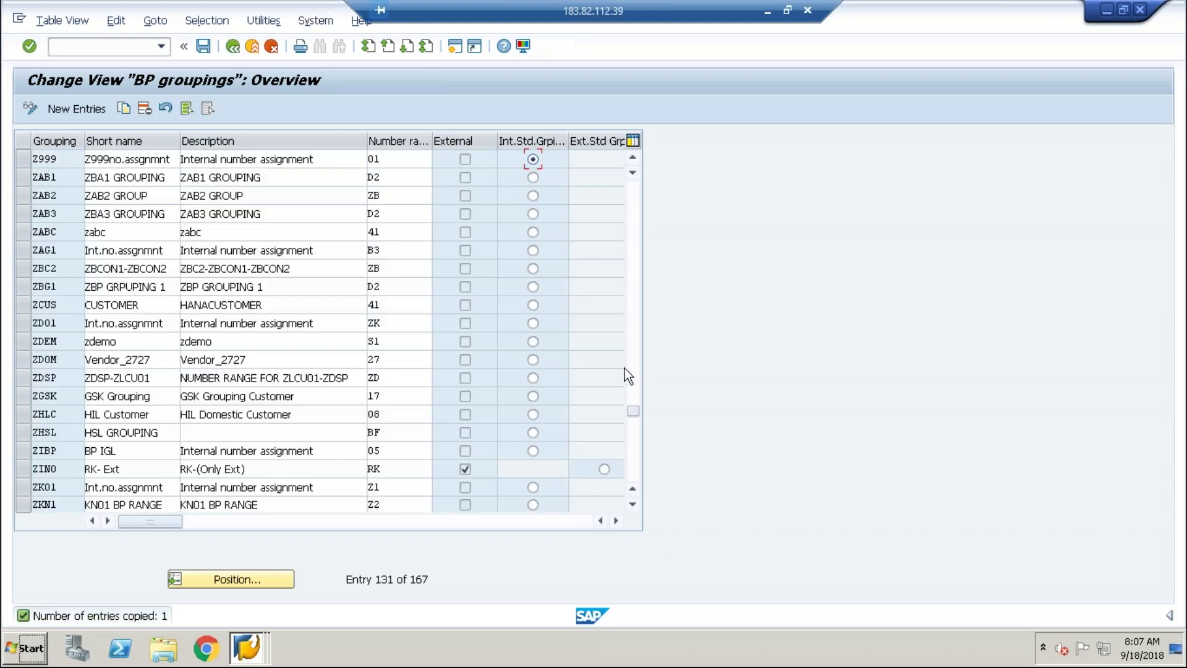
Copy grouping 0002 as new grouping Z992 with short name Z999.
drag(635, 409, 648, 176)
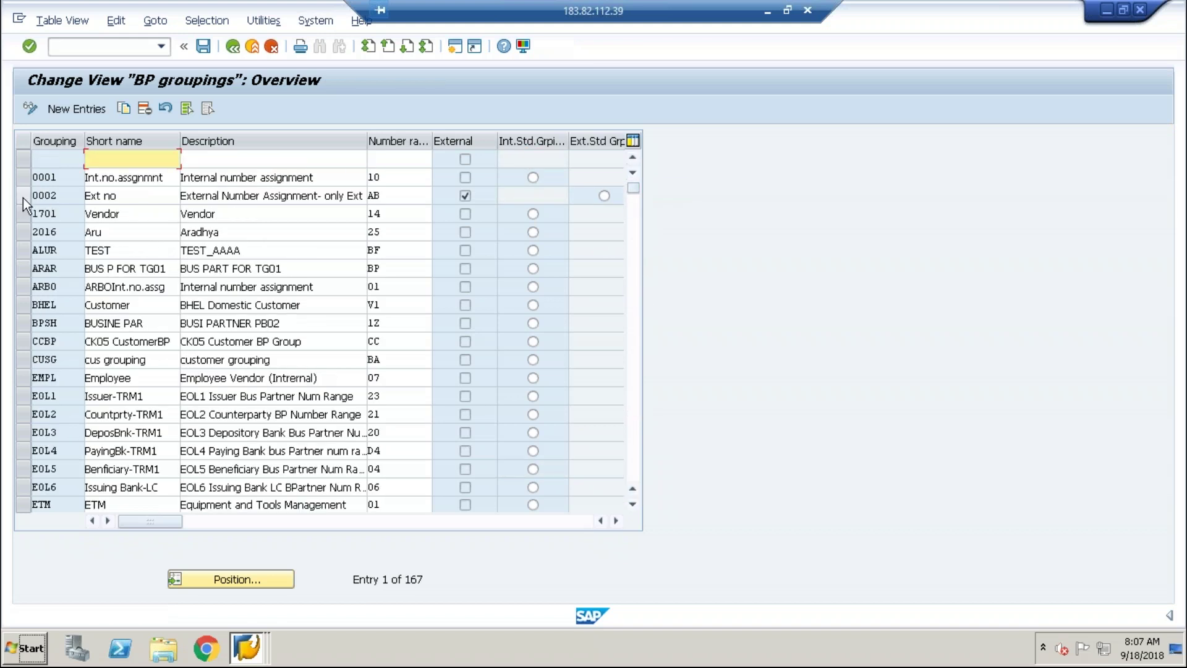
click(23, 196)
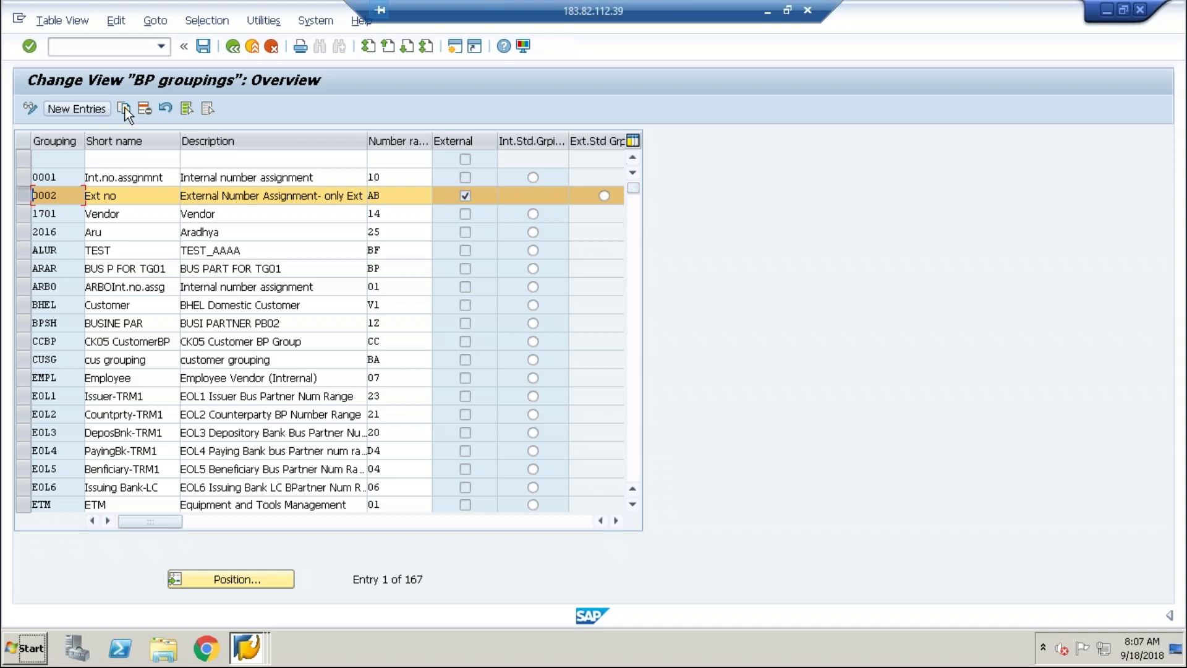
click(123, 108)
click(54, 160)
key(BackSpace)
key(BackSpace)
key(BackSpace)
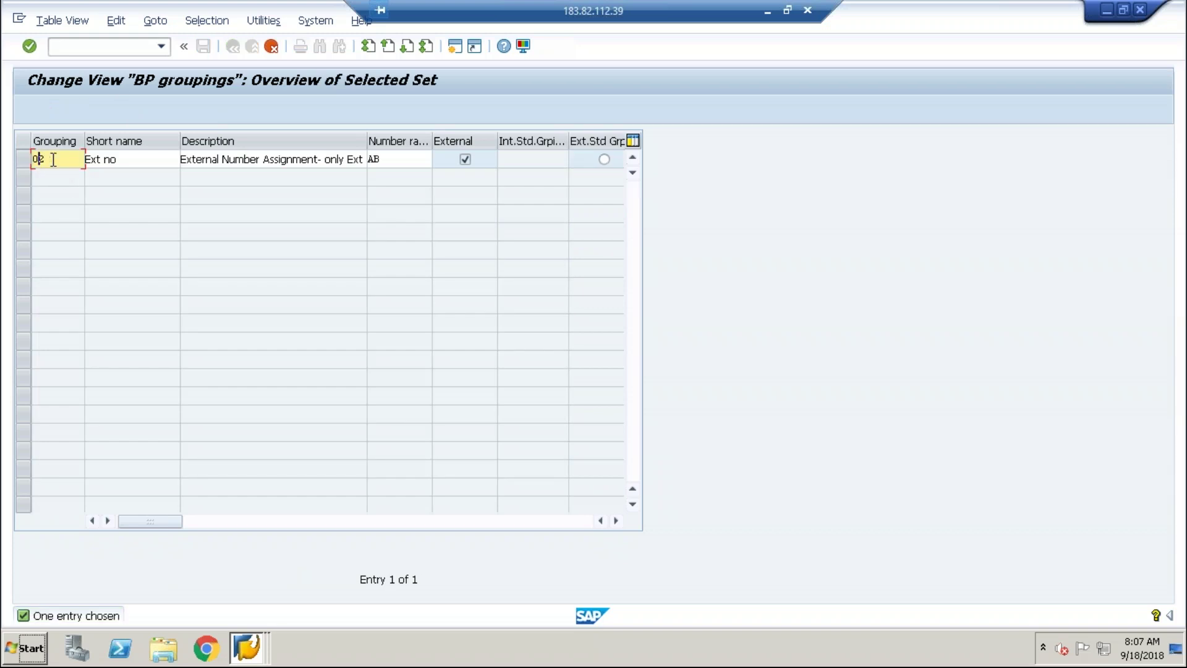
text(Z99)
click(91, 159)
text(Z999)
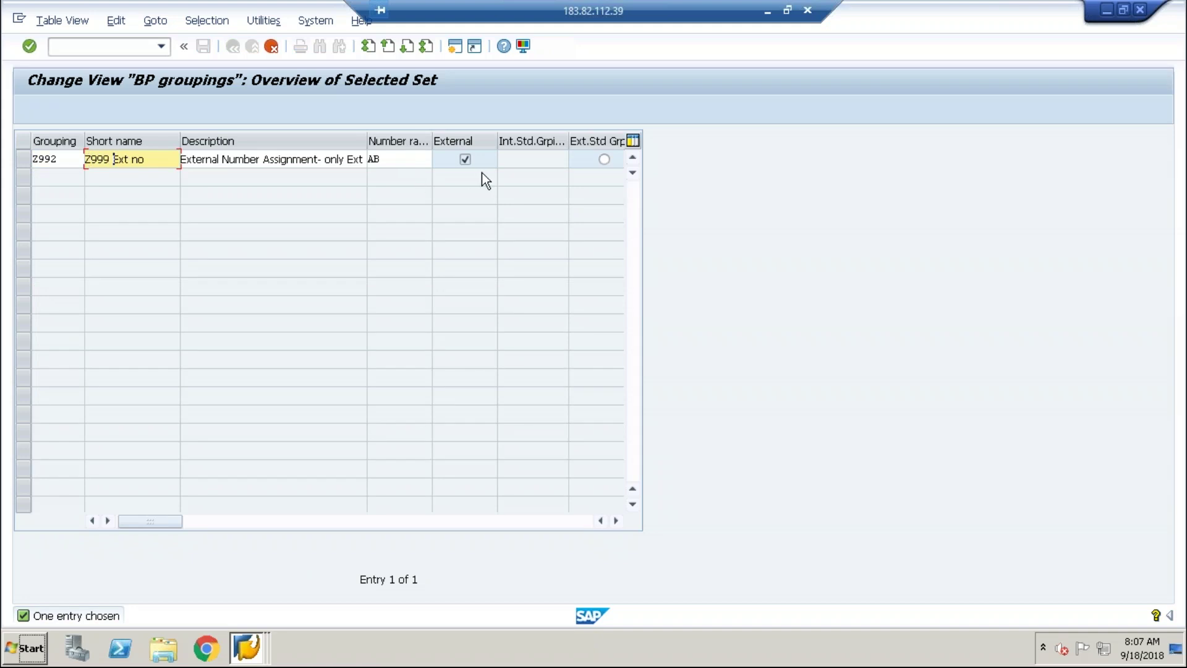
Make Z992 the external standard grouping on range AB, confirm, and save.
click(604, 159)
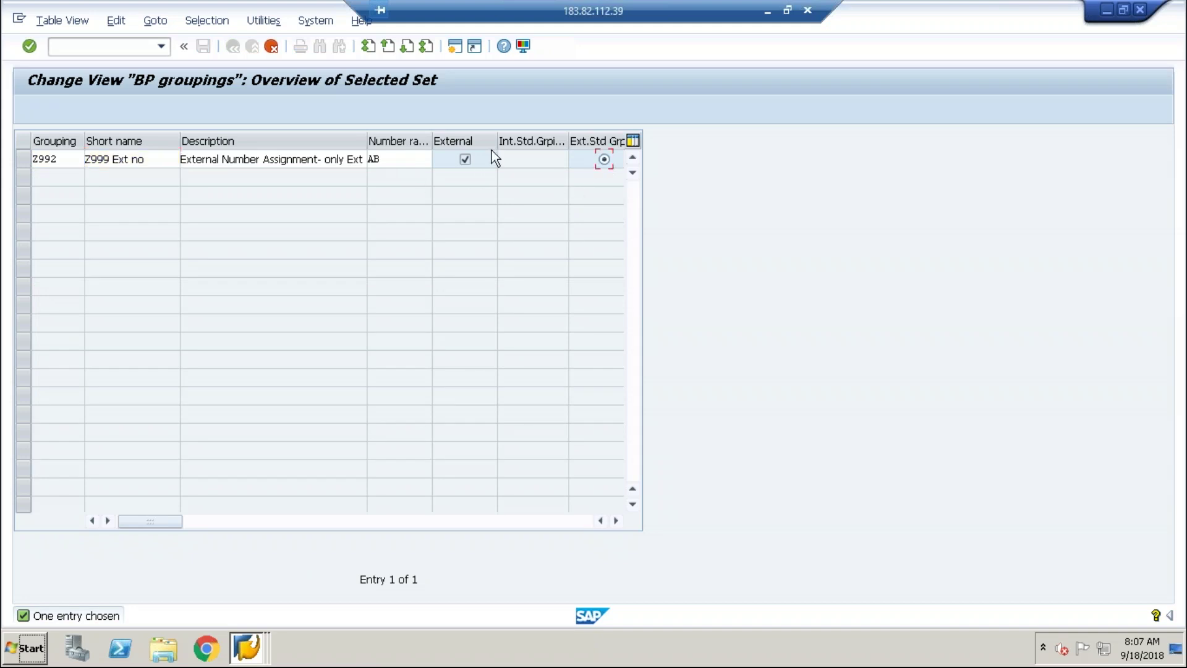
key(Return)
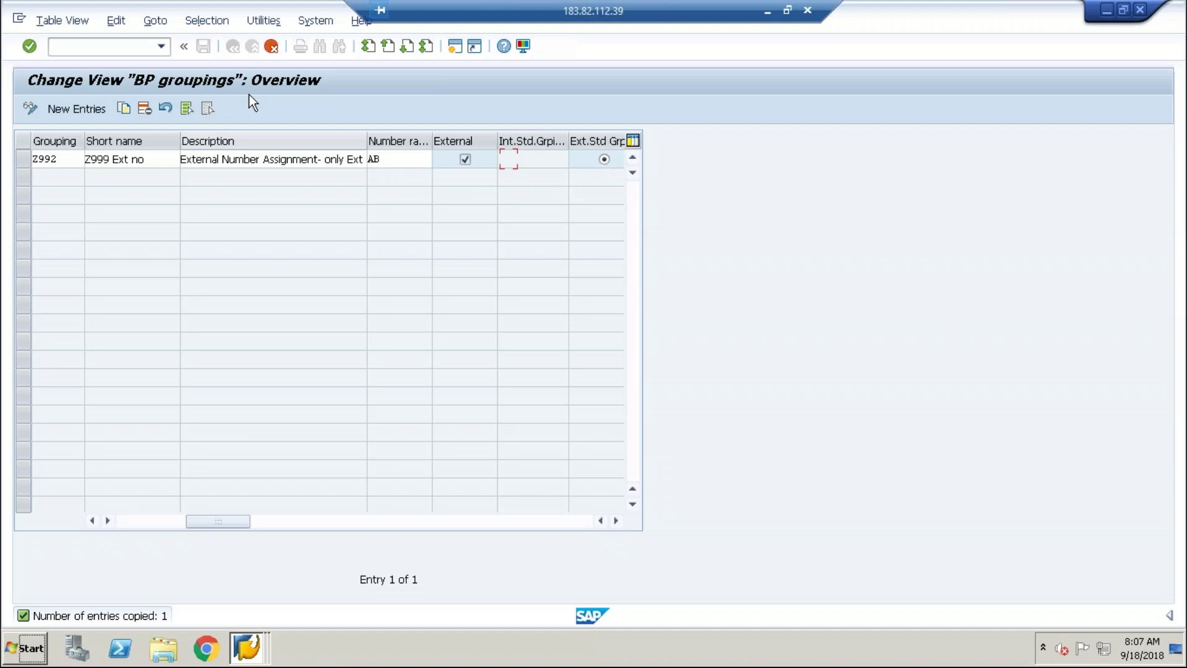
click(203, 46)
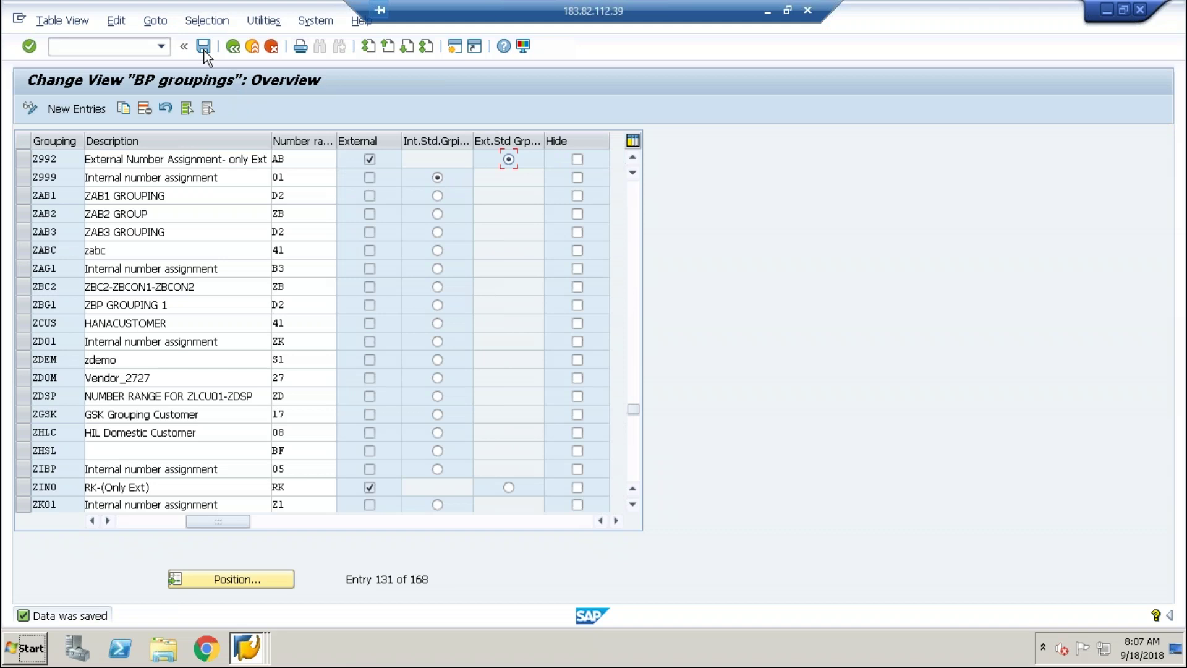
key(alt+Tab)
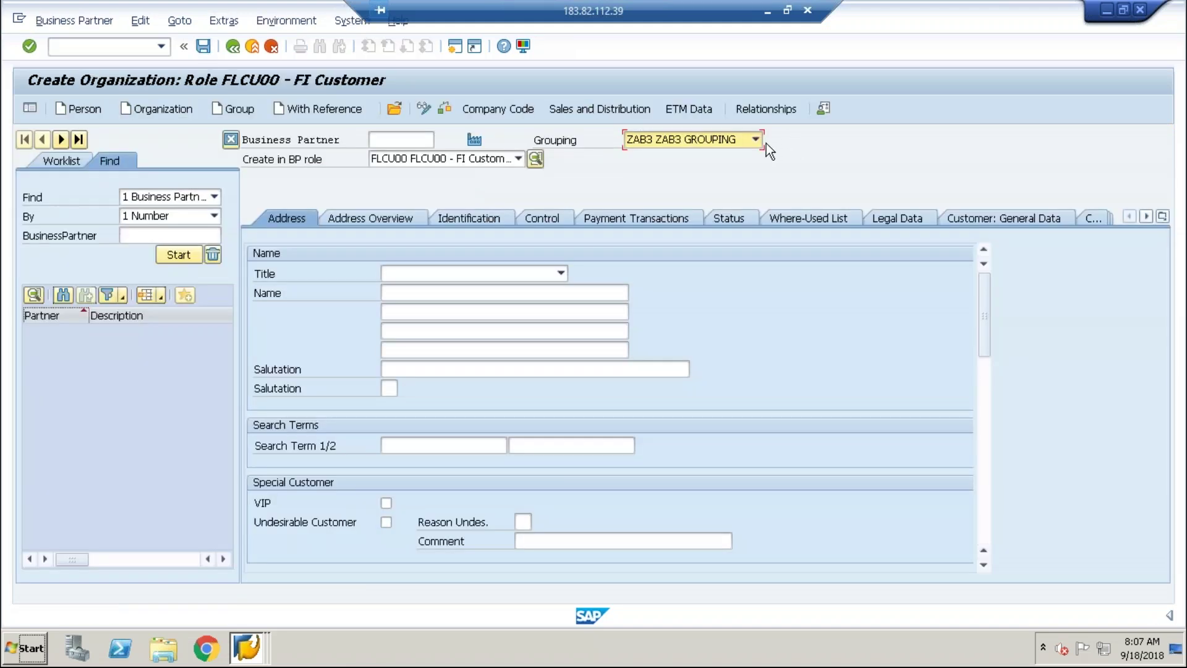
Restart the business partner transaction with /nbp and start a new Organization.
click(151, 47)
text(/)
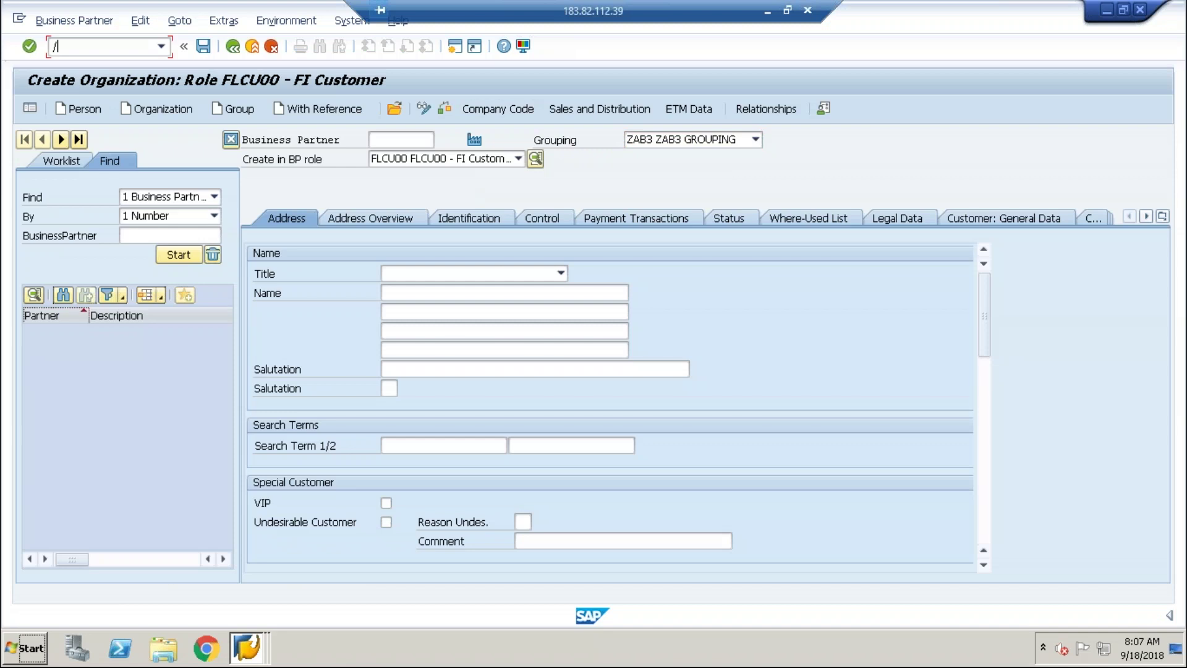
text(nbp)
key(Return)
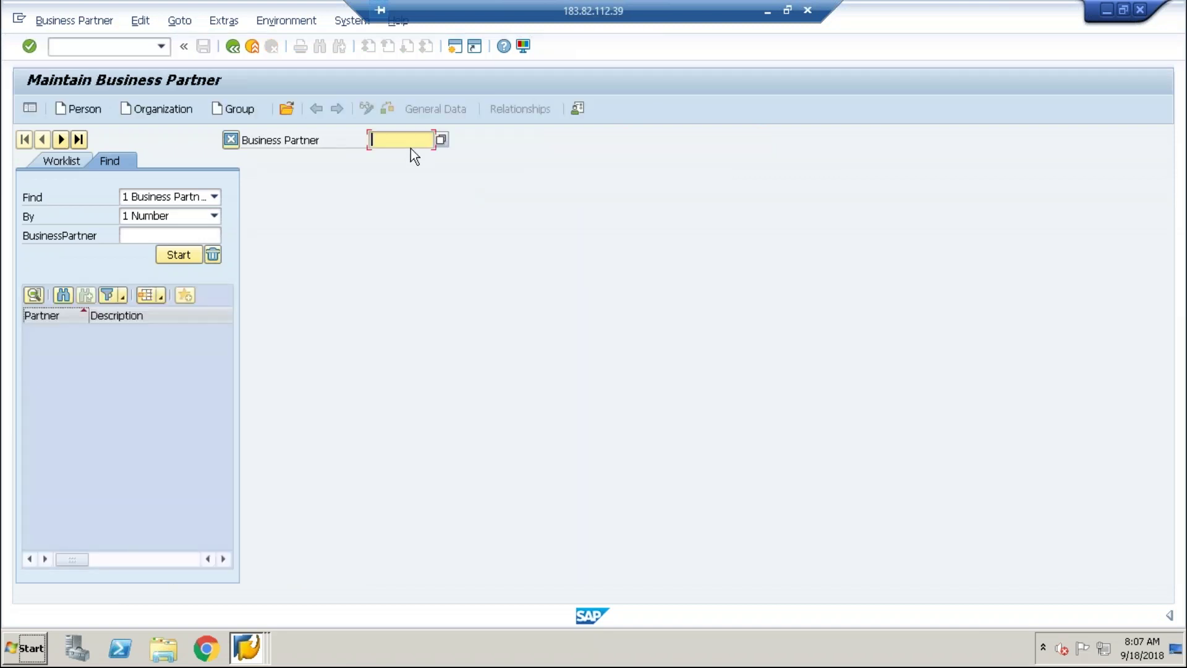
click(154, 111)
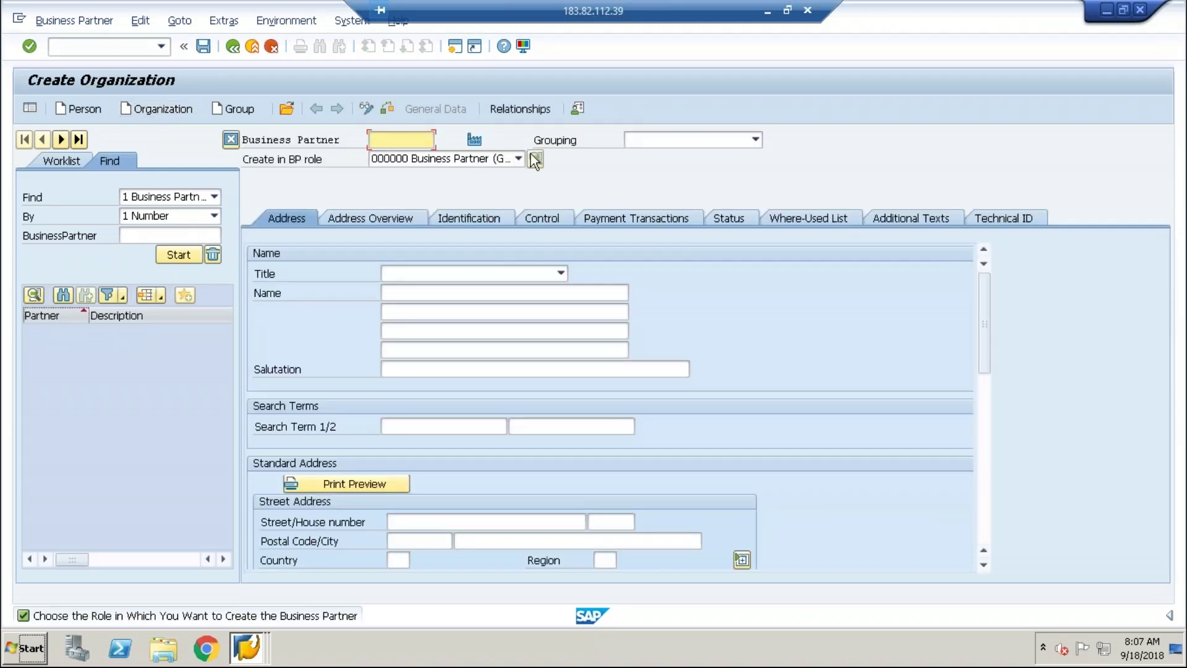
Choose BP role FLCU00 FI Customer and create the organization directly in that role.
click(518, 159)
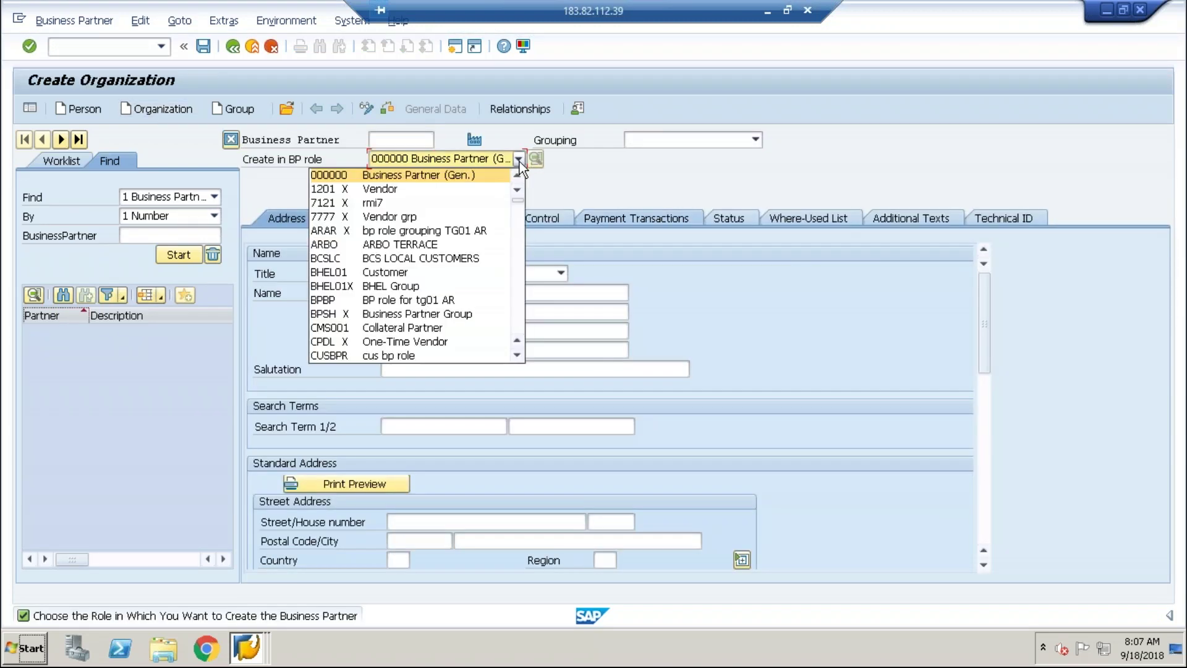
scroll(513, 358, down, 2)
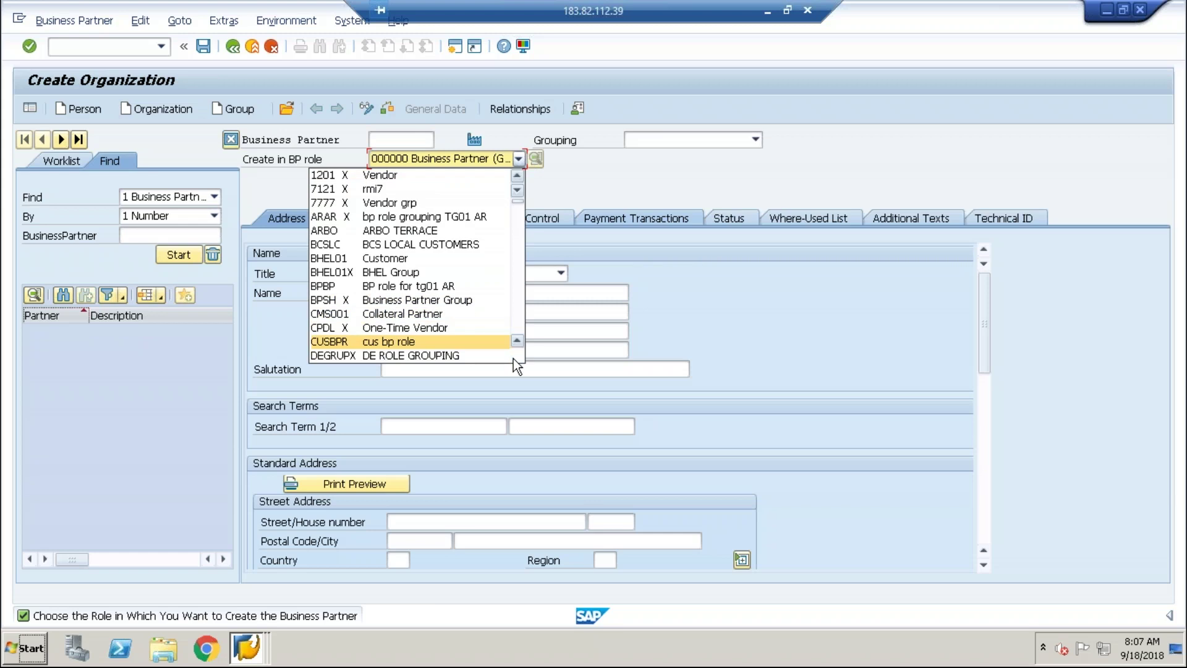
scroll(513, 358, down, 5)
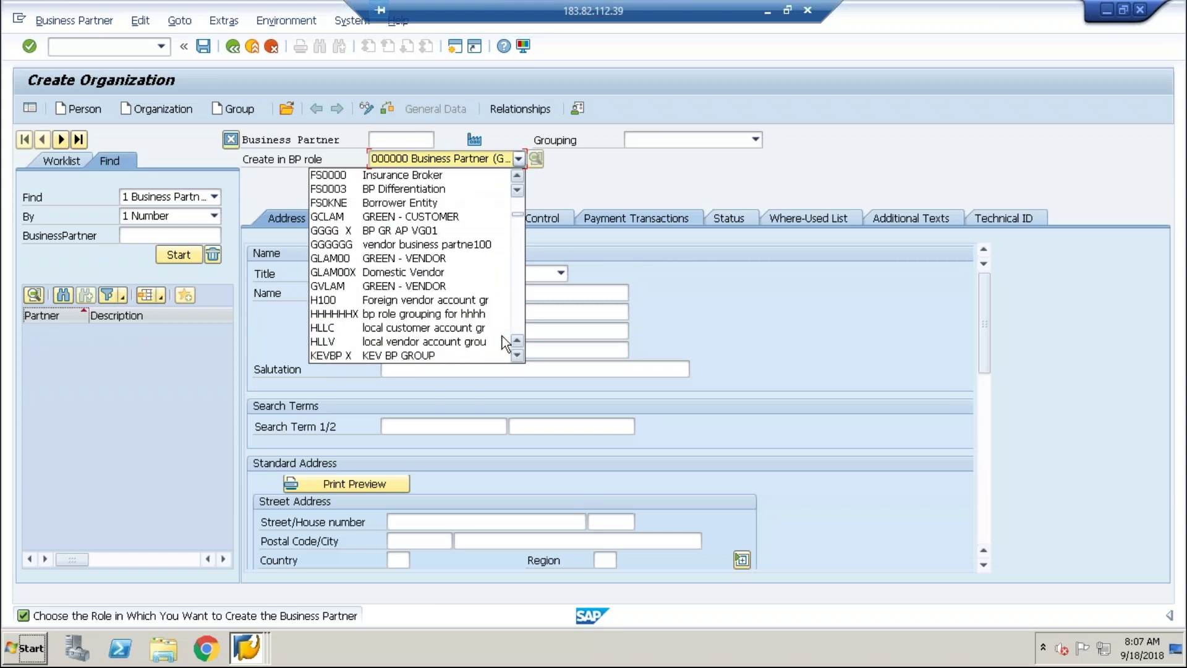
scroll(520, 173, up, 5)
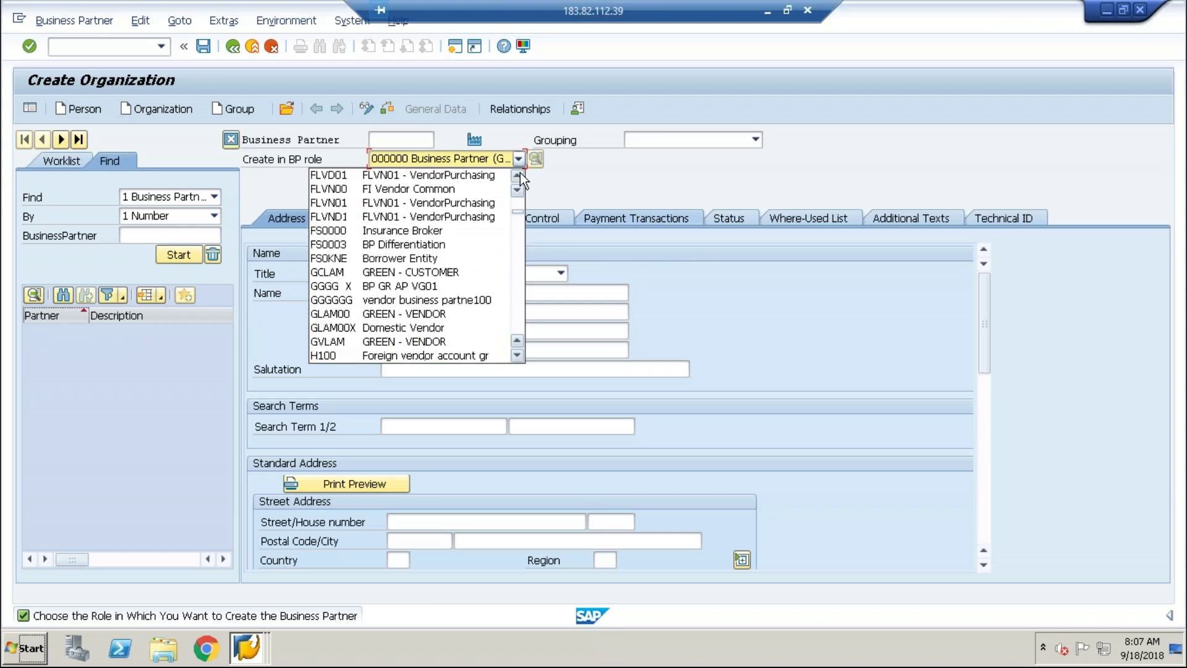
scroll(521, 173, up, 4)
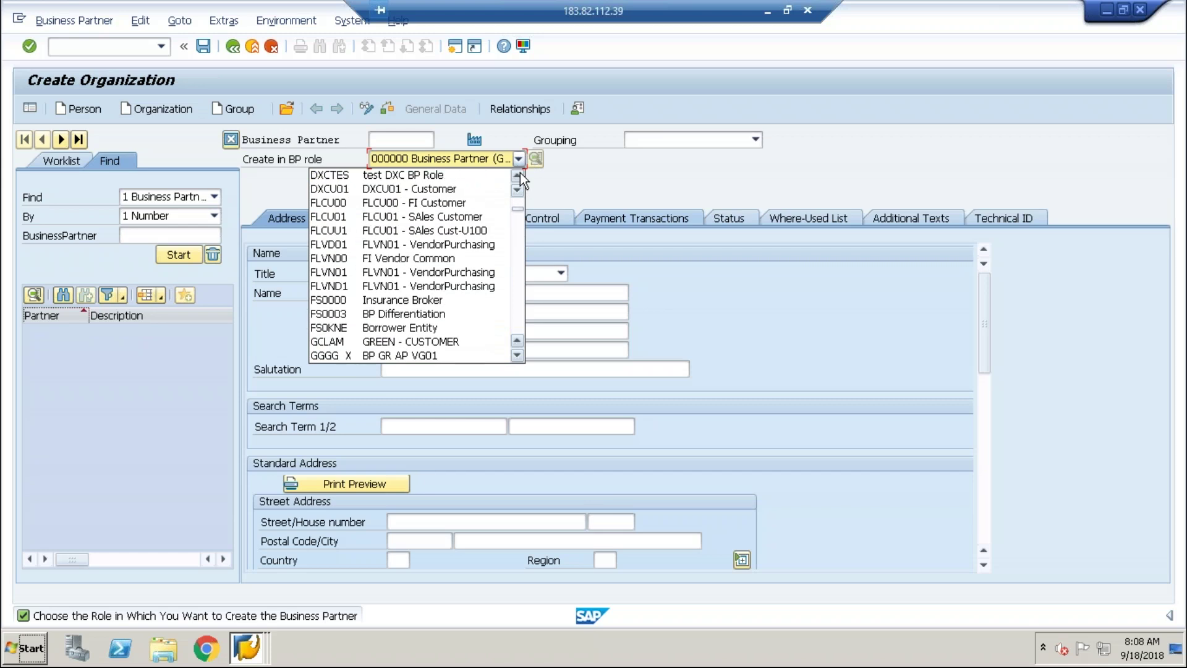
click(413, 204)
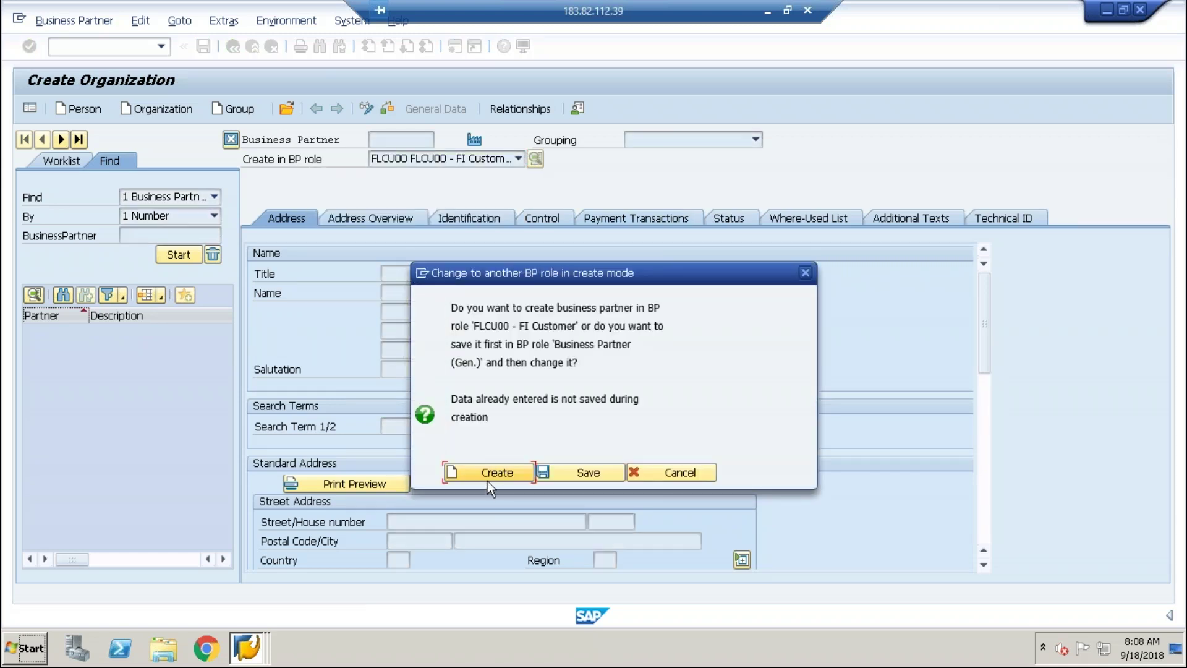
click(489, 475)
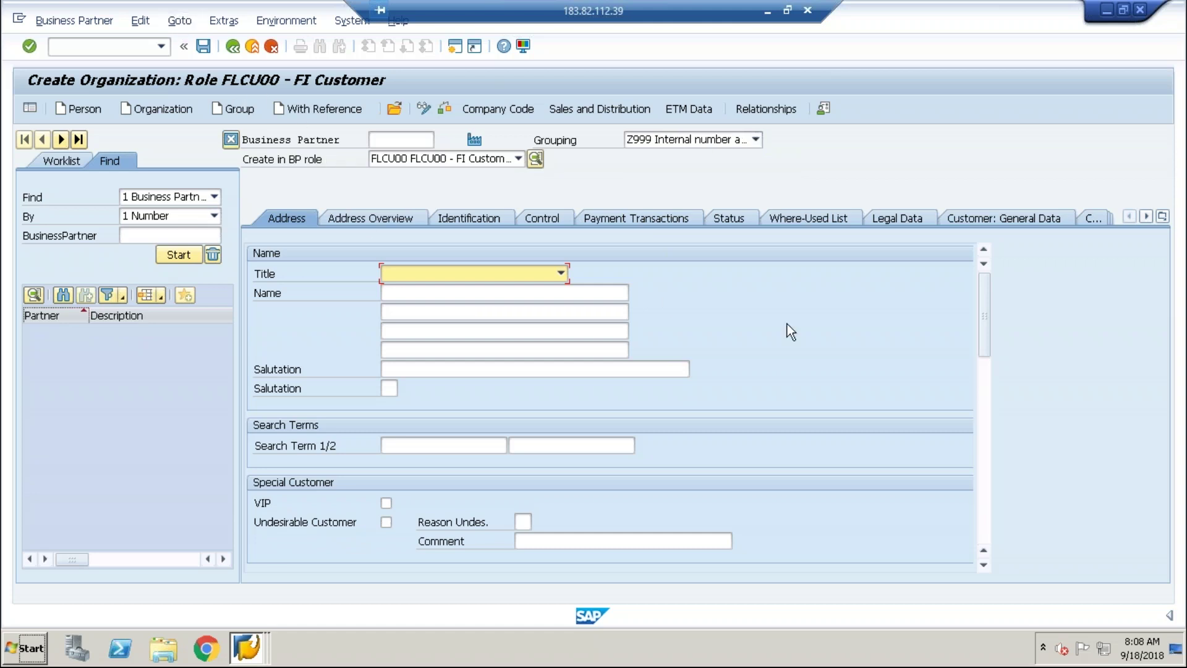
Replace grouping Z999 with Z992 External Number Assignment on the new FI customer organization.
click(755, 140)
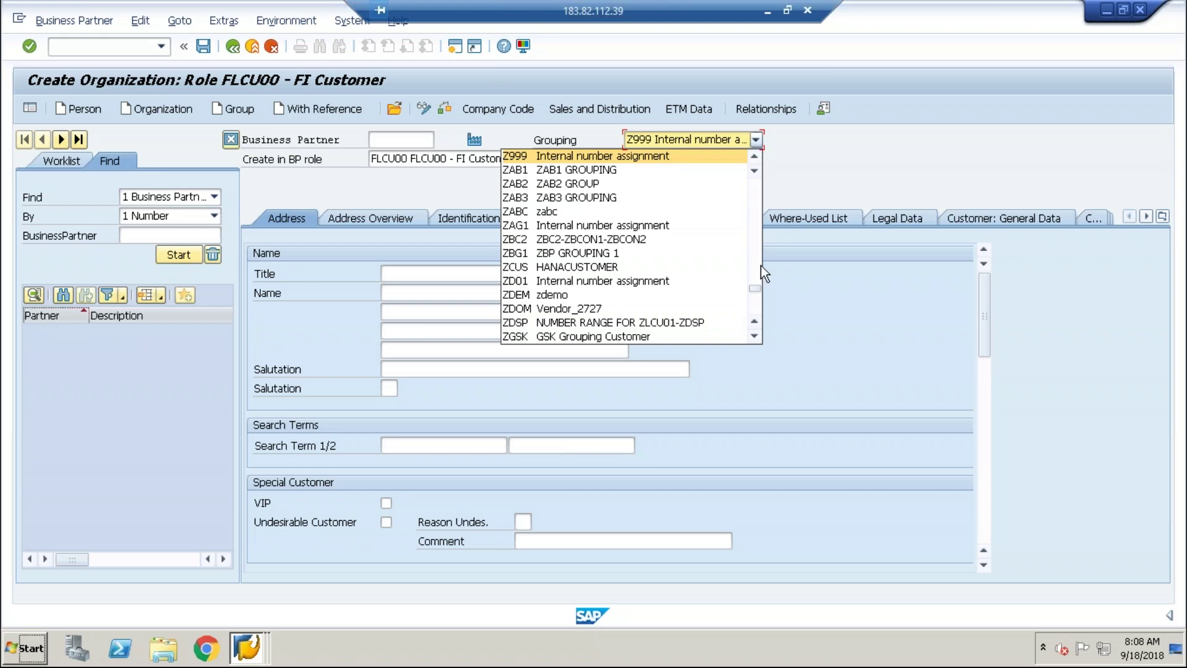
click(755, 336)
click(754, 336)
click(755, 336)
click(754, 335)
click(754, 336)
click(755, 336)
click(755, 336)
click(755, 336)
click(754, 336)
click(755, 335)
click(754, 336)
click(755, 336)
click(754, 336)
click(755, 335)
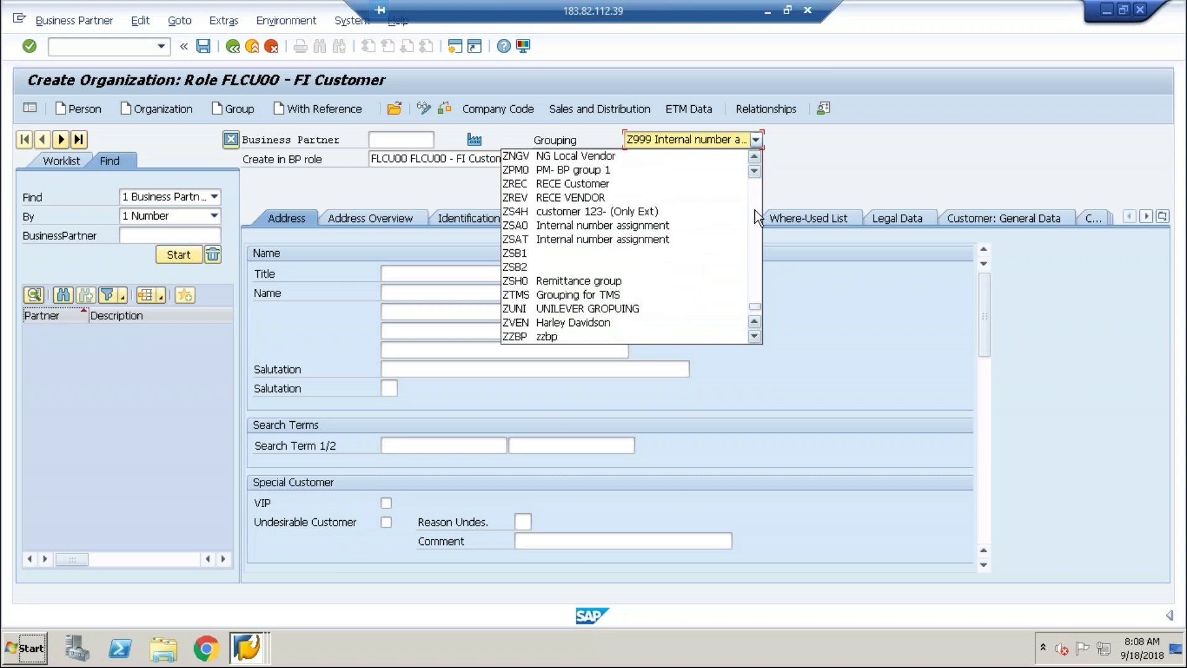
click(755, 156)
click(754, 156)
click(754, 156)
click(755, 155)
click(755, 156)
click(755, 156)
click(755, 156)
click(755, 156)
click(755, 156)
click(754, 156)
click(754, 156)
click(755, 156)
click(754, 156)
click(755, 156)
click(755, 156)
click(755, 156)
click(754, 156)
click(754, 156)
click(754, 156)
click(755, 155)
click(755, 155)
click(754, 155)
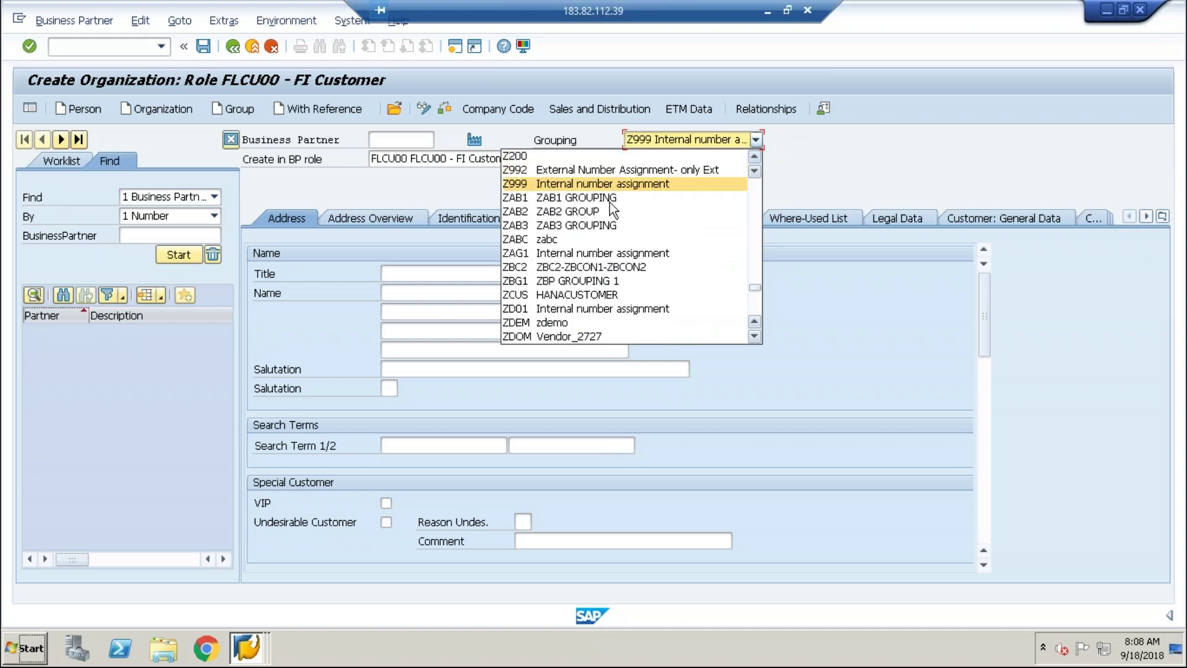
click(652, 170)
click(652, 170)
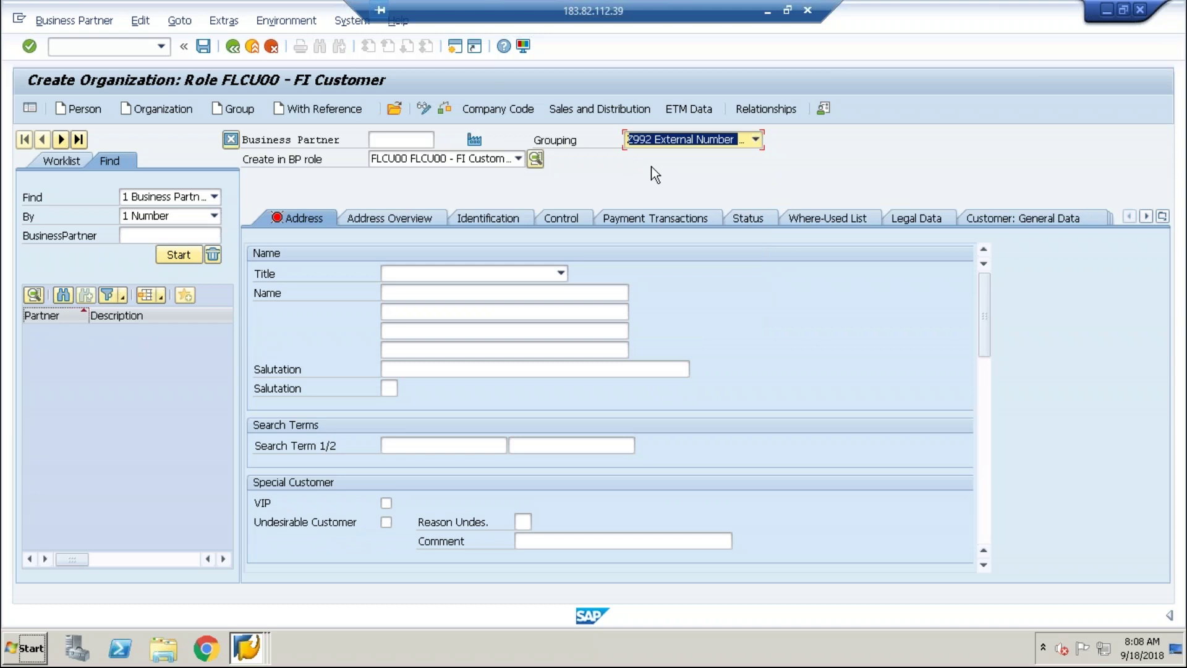
click(728, 214)
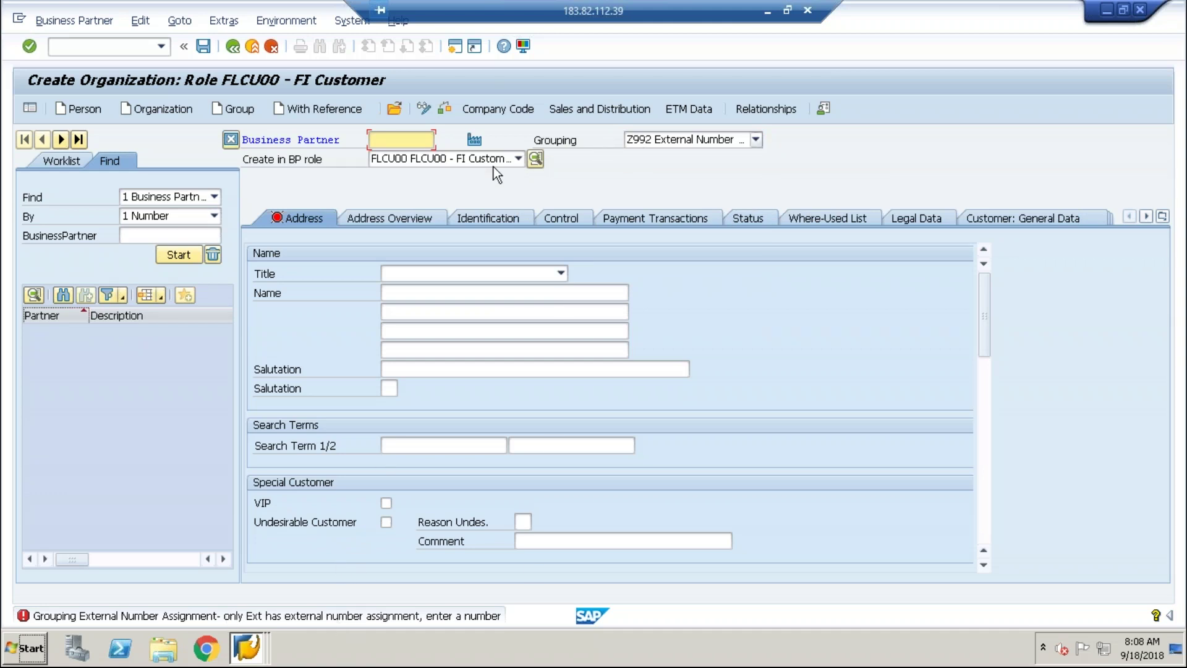
Focus the Business Partner number field, then return to the BP groupings overview with 168 entries.
click(383, 139)
key(alt+Tab)
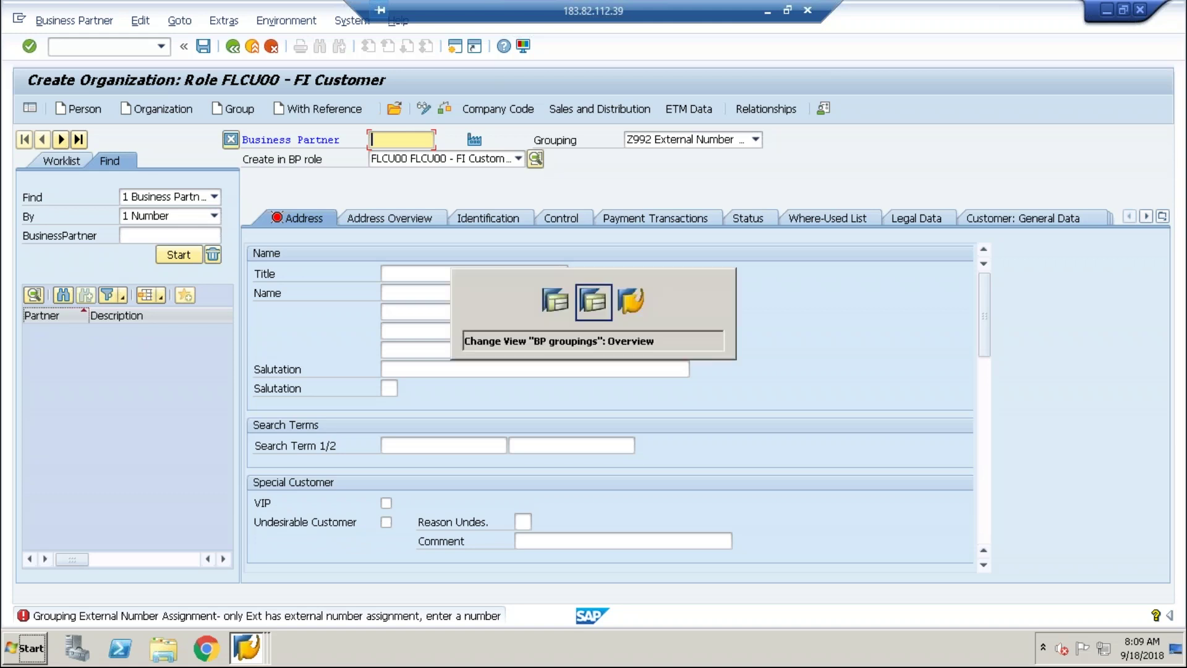
key(alt+Tab)
key(alt+Tab)
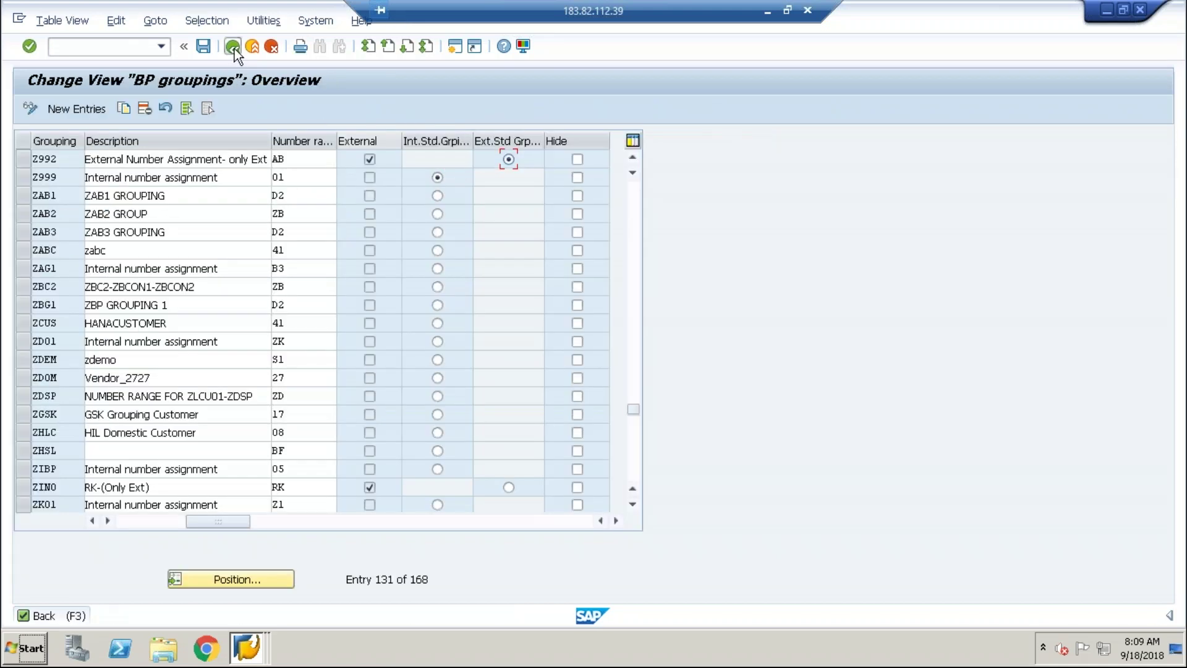
From the IMG, open Define Business Partner Types to review its 22 partner types.
click(233, 47)
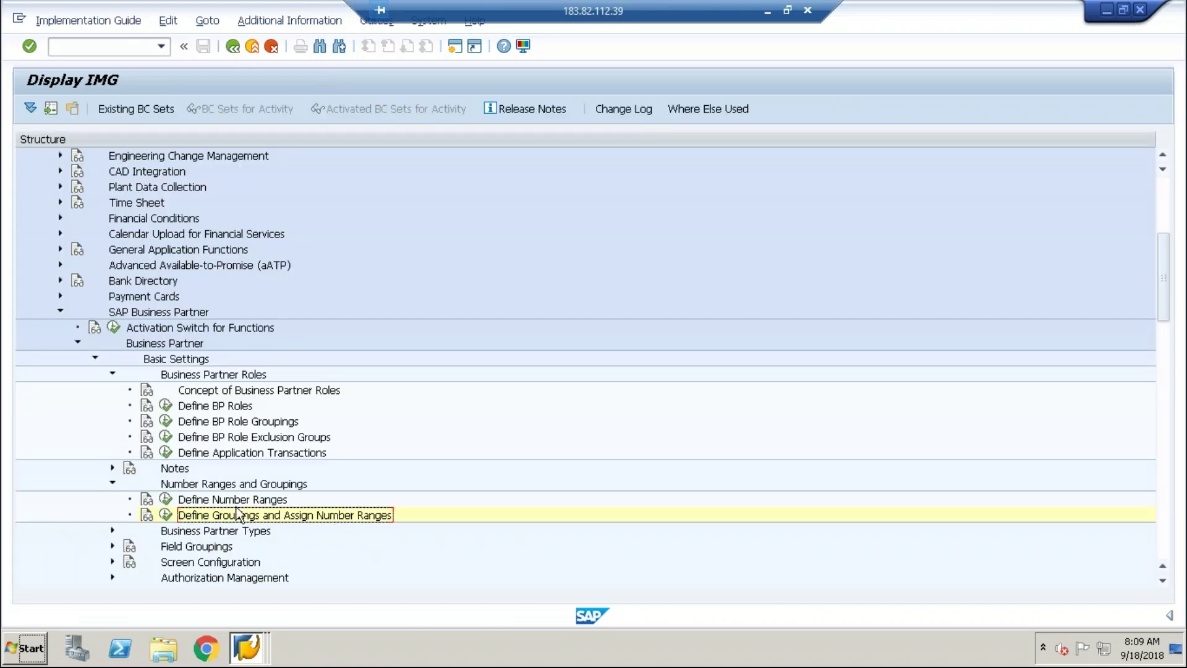
click(111, 530)
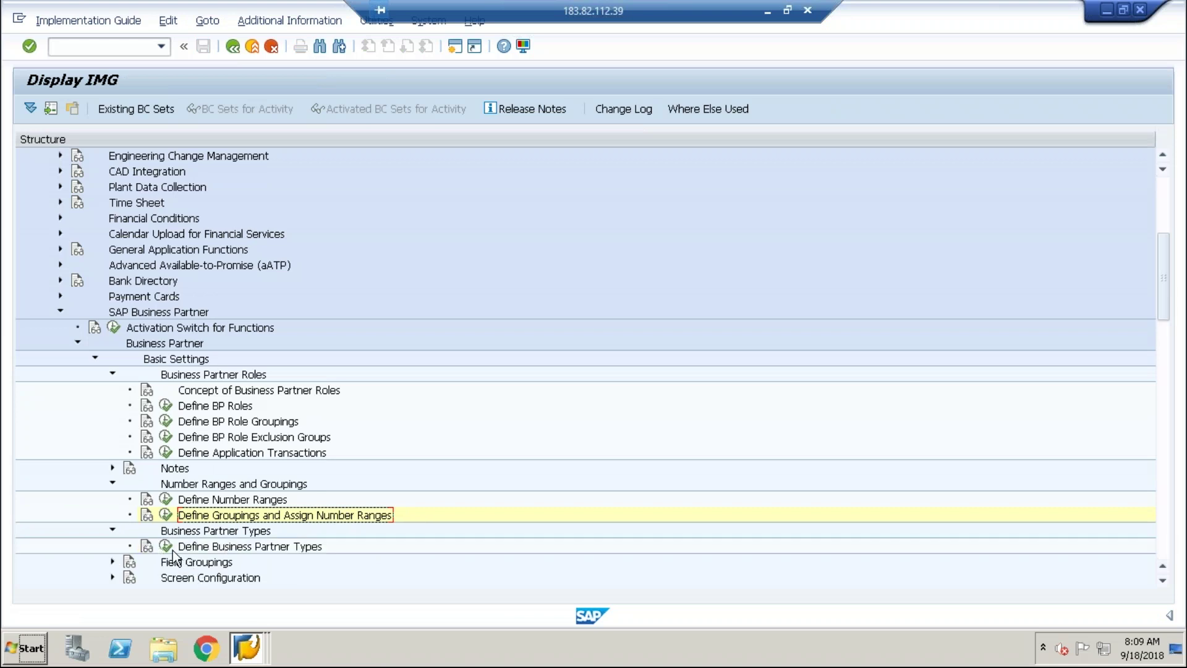
click(165, 546)
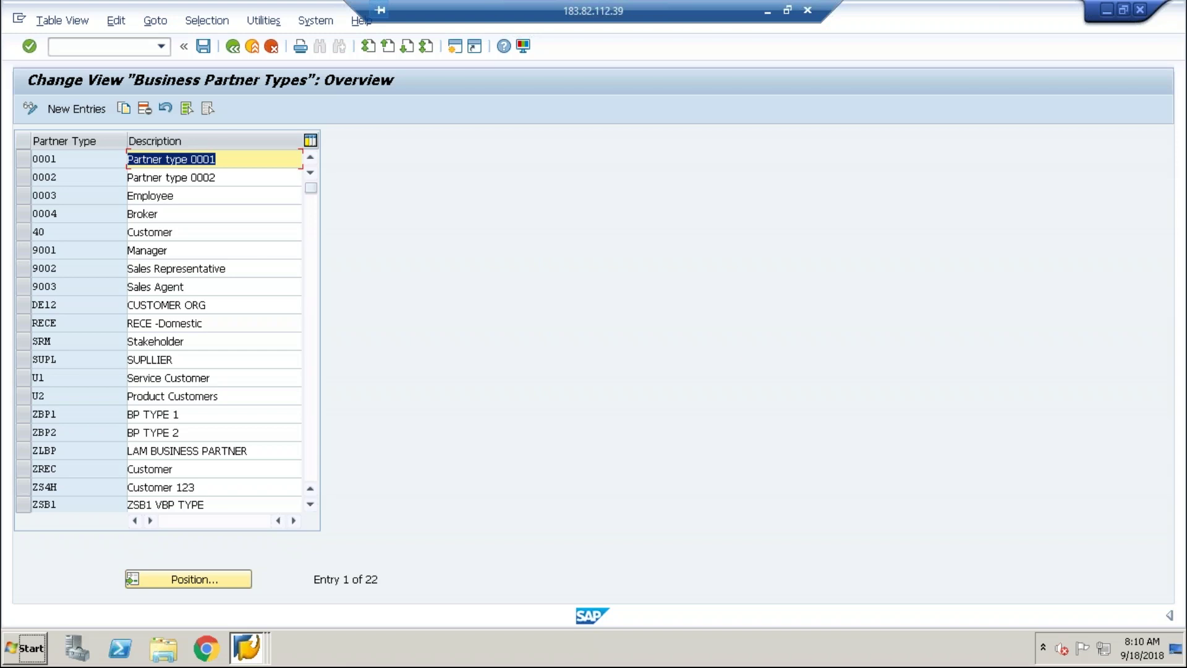
key(alt+Tab)
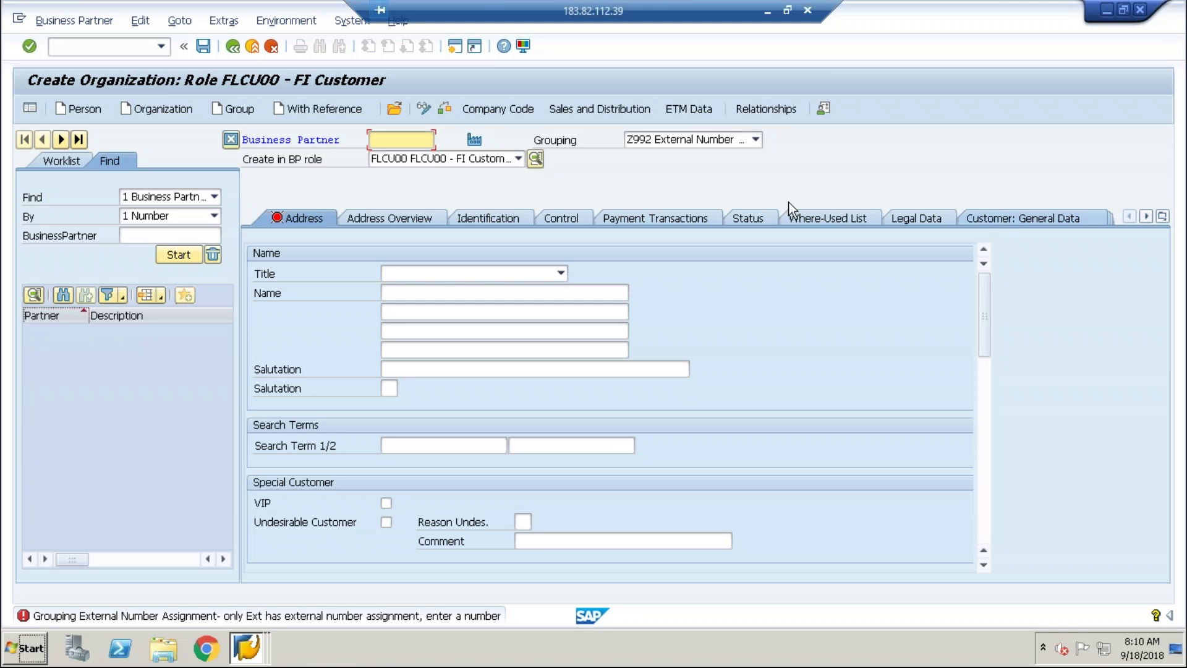
Review the new organization's identification data on the Identification tab.
click(500, 217)
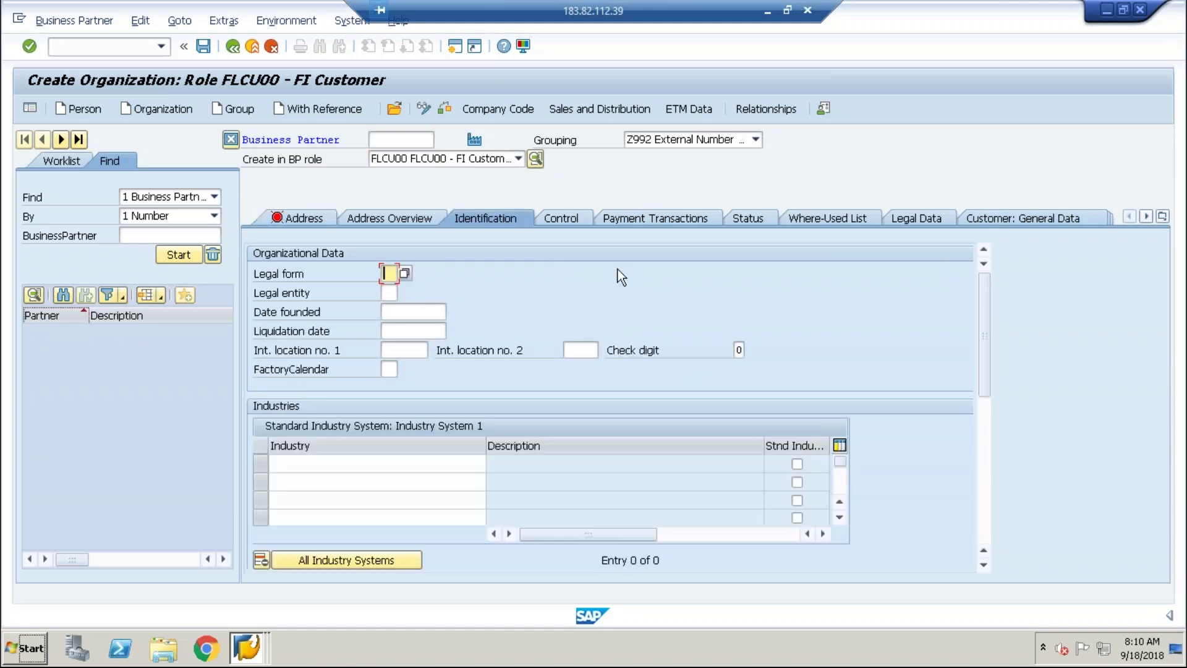
drag(984, 320, 979, 411)
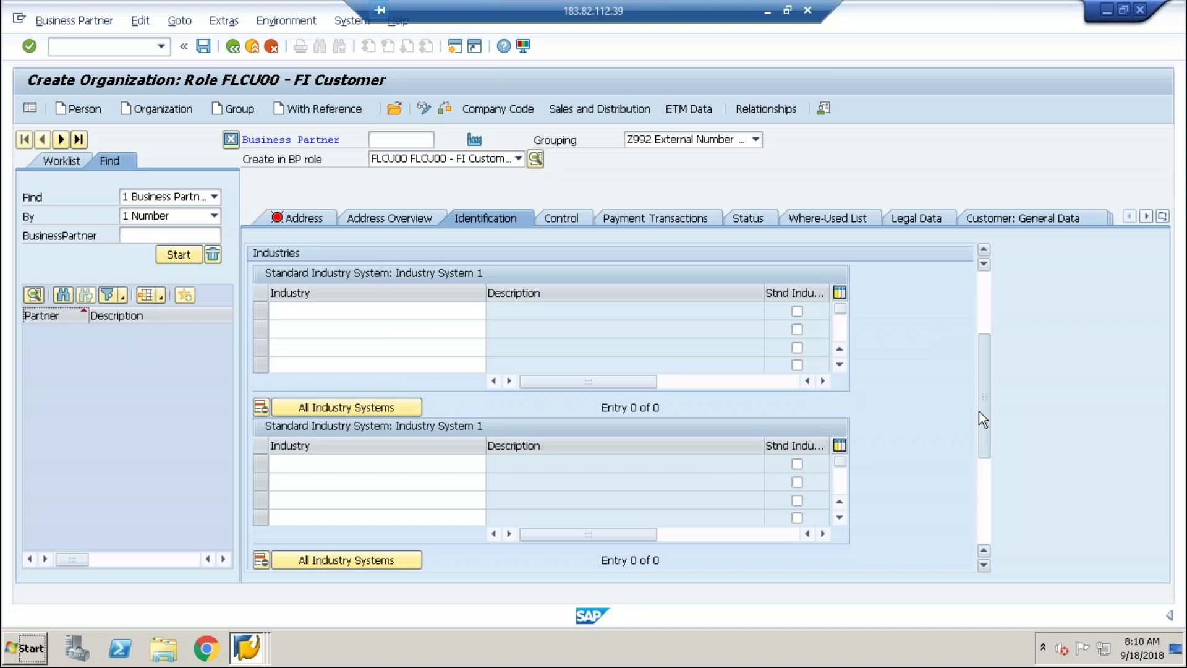
click(987, 300)
Check the Control tab and its 22 BP types, then return to the Business Partner Types table.
click(569, 215)
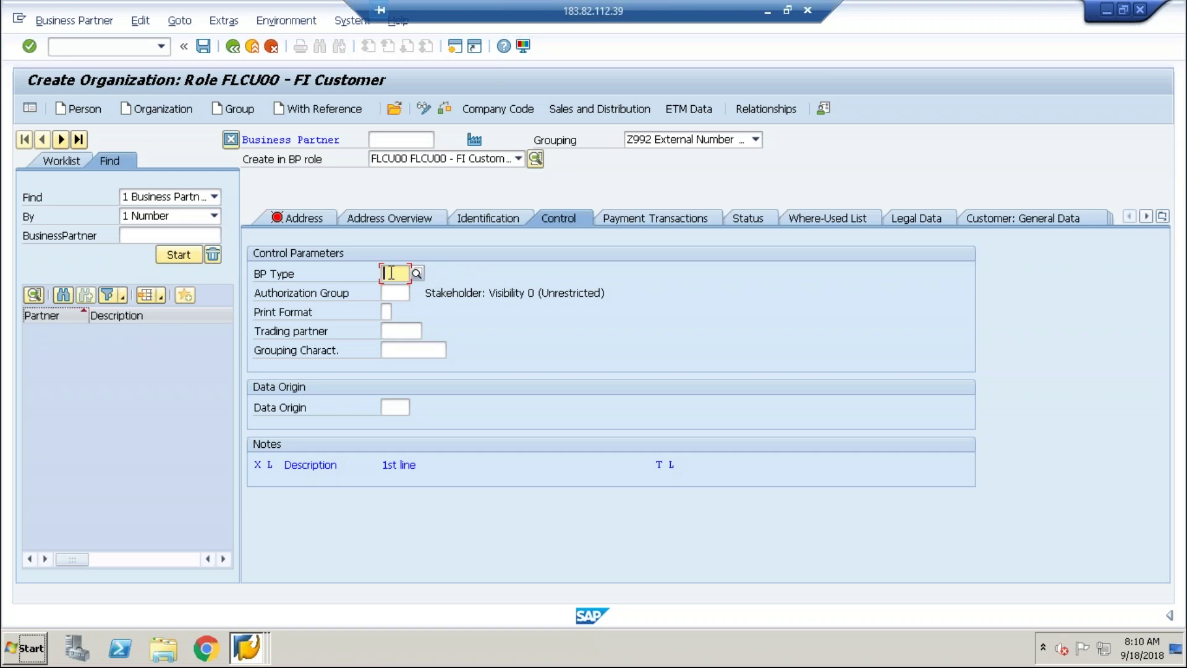
click(416, 273)
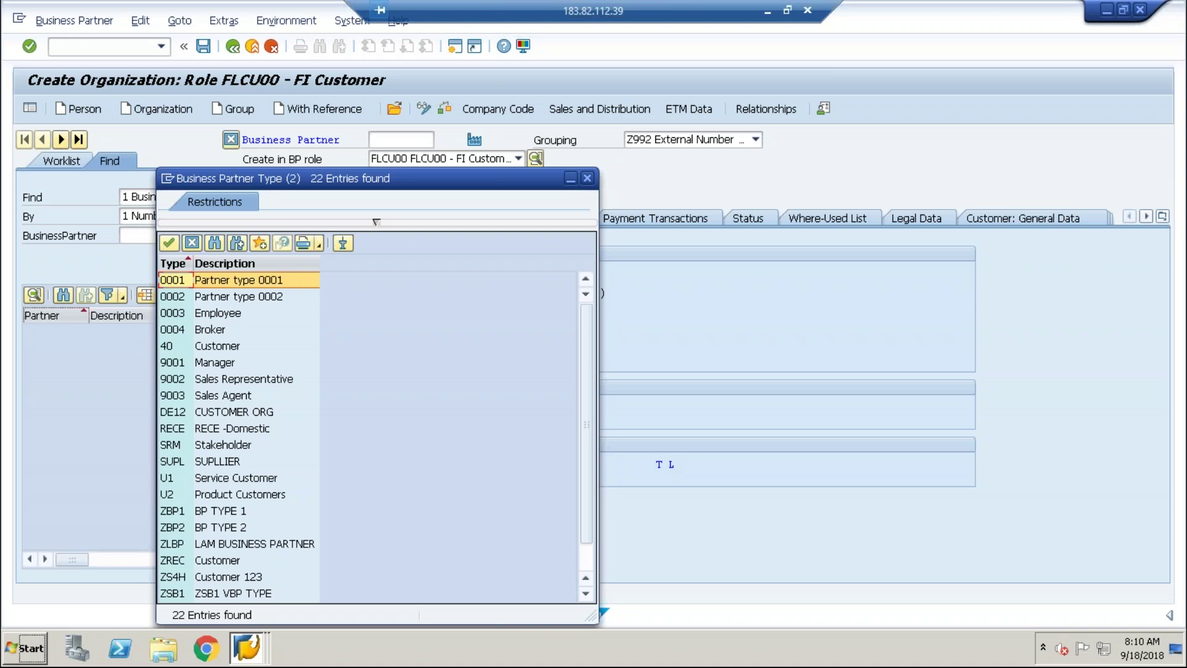
key(alt+Tab)
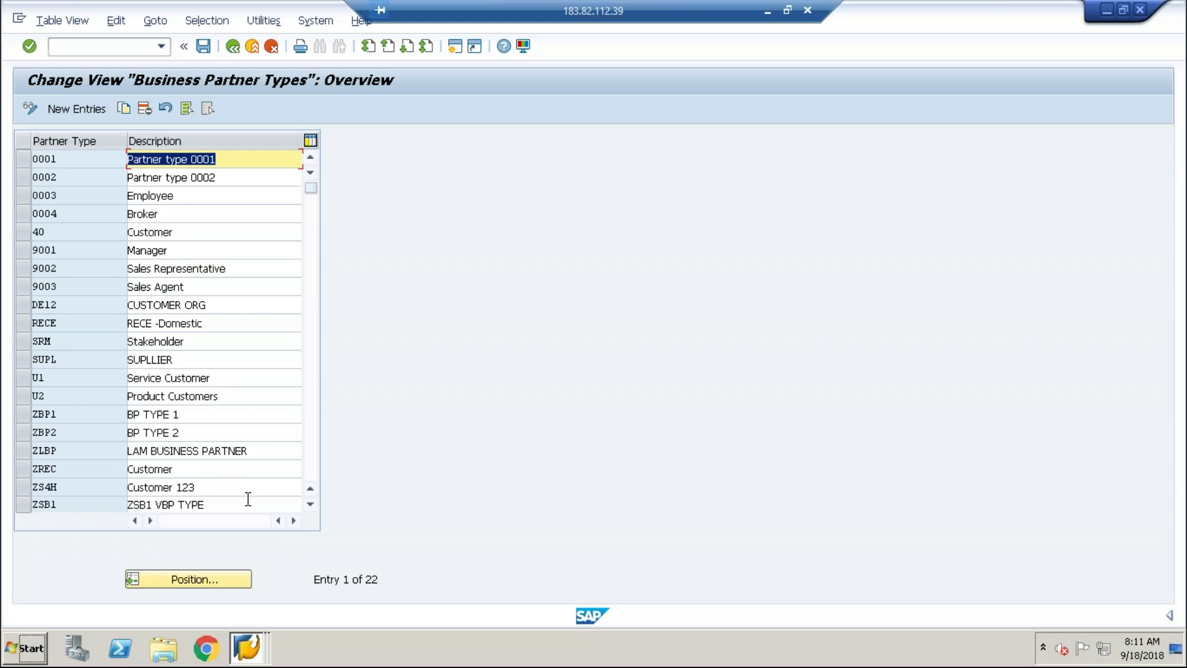
Go back to the IMG tree, expand Field Groupings and run Configure Field Attributes per BP Role.
click(232, 47)
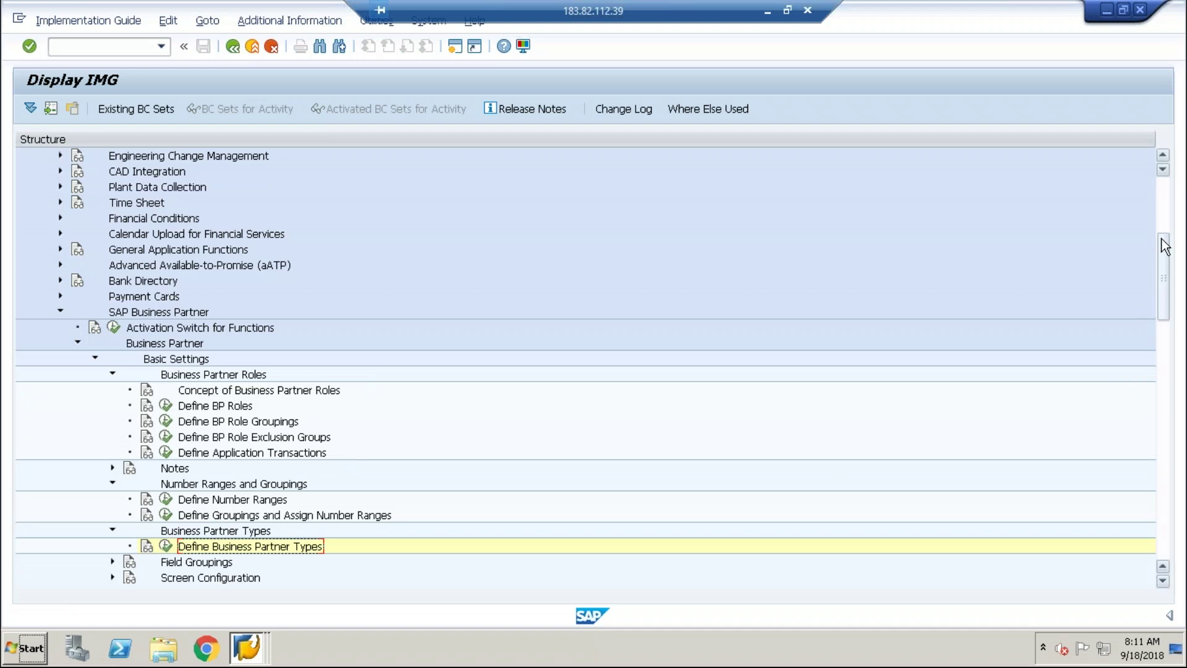
scroll(1170, 270, down, 1)
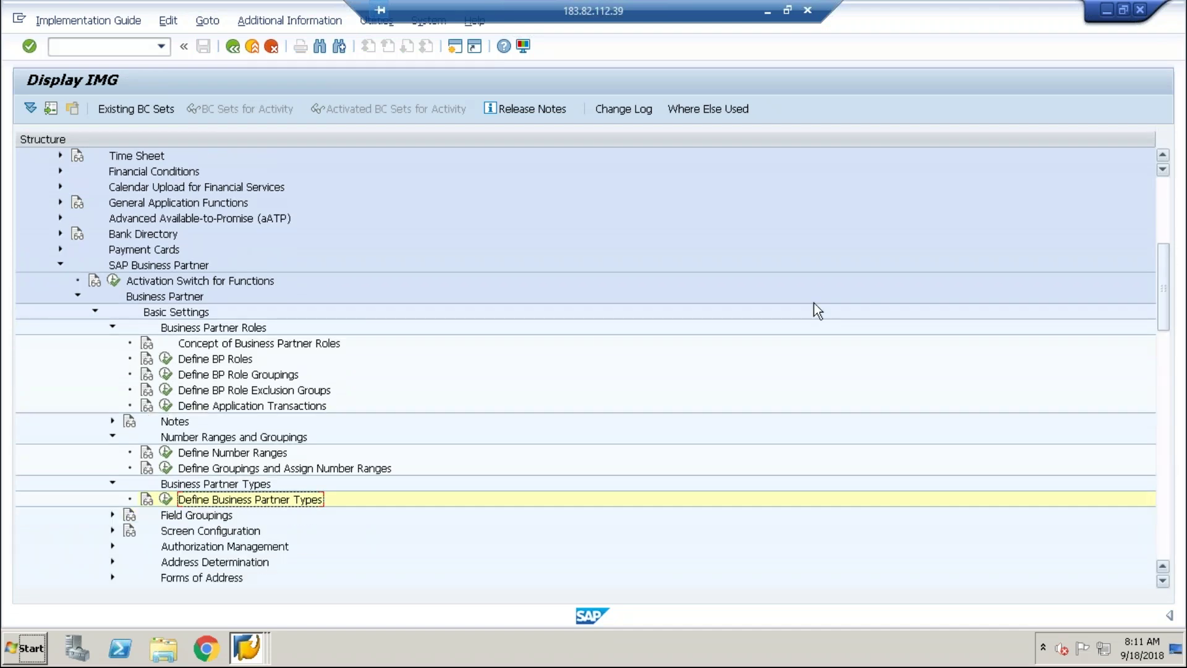
click(113, 515)
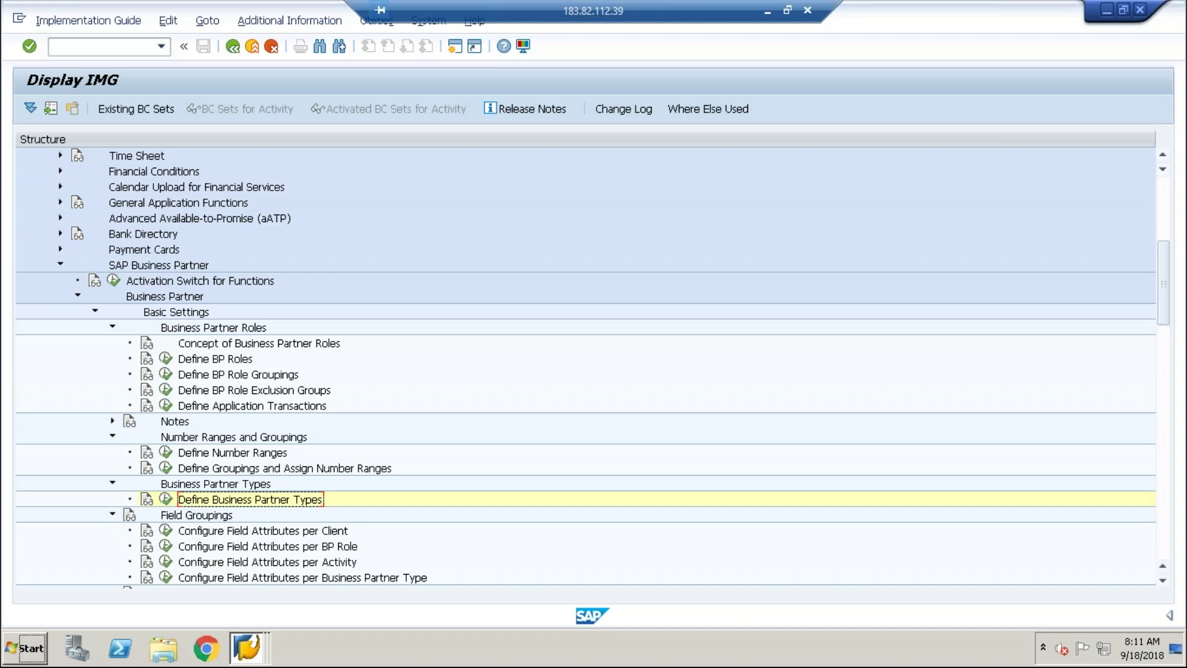
click(165, 547)
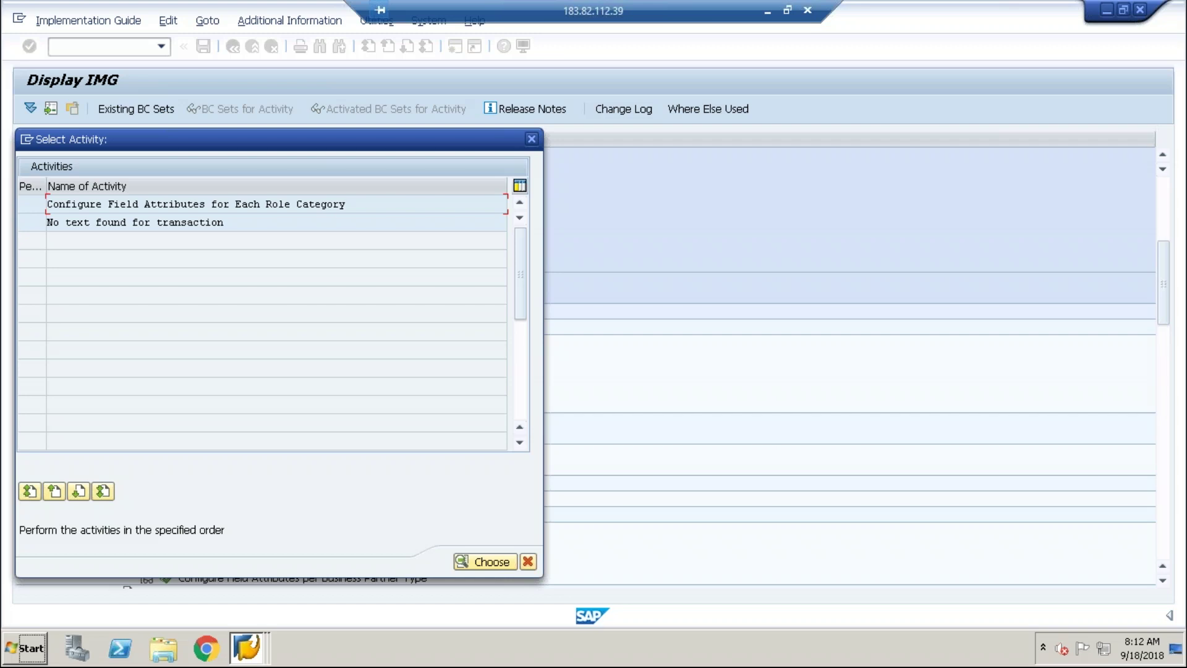
Return to the FLCU00 organization, dismiss the BP type list and show the Create in BP role options.
key(alt+Tab)
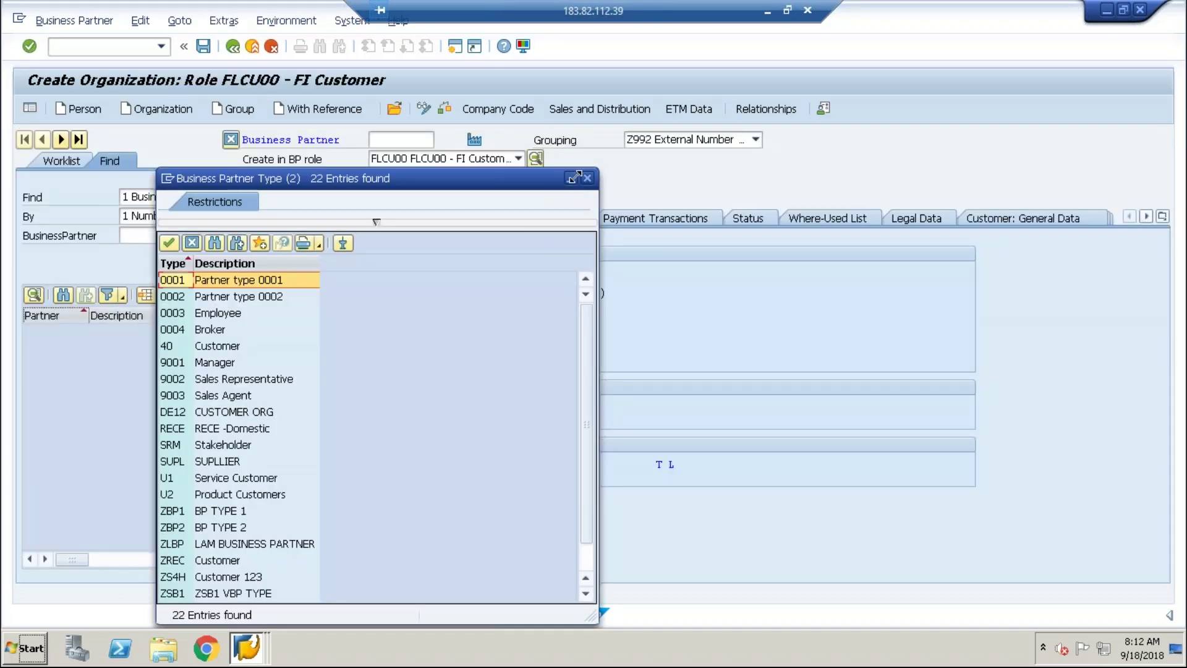
click(587, 178)
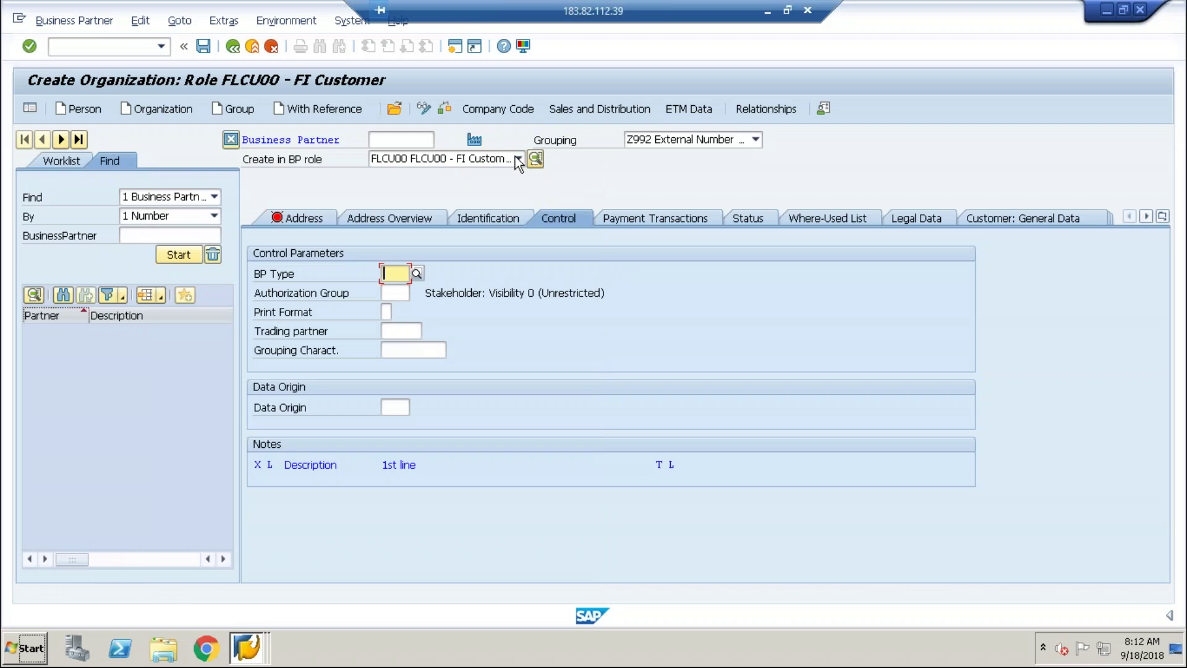
click(518, 158)
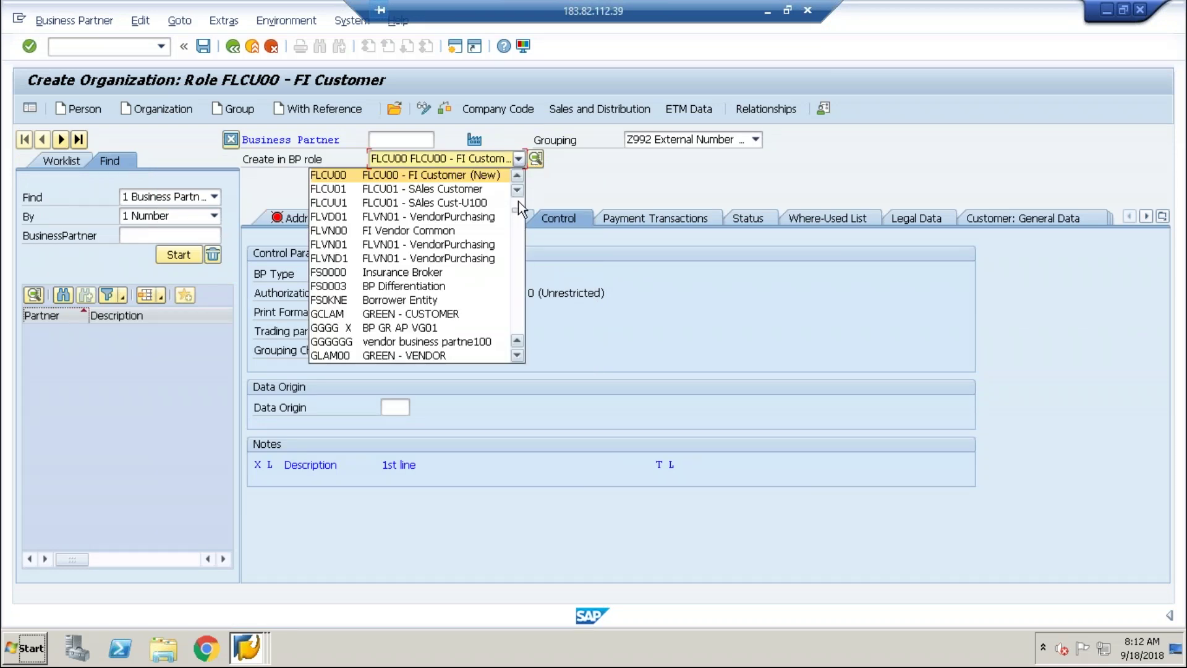
Switch the organization to BP role 000000 Business Partner (Gen.), creating it without saving first.
click(521, 179)
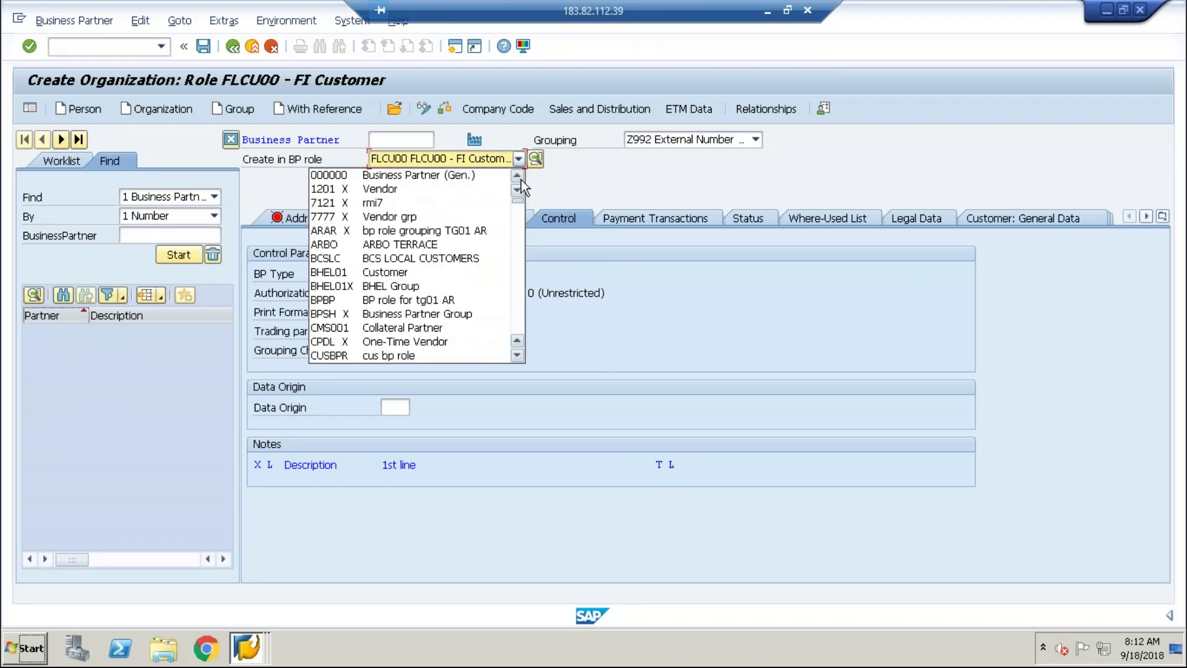
click(418, 178)
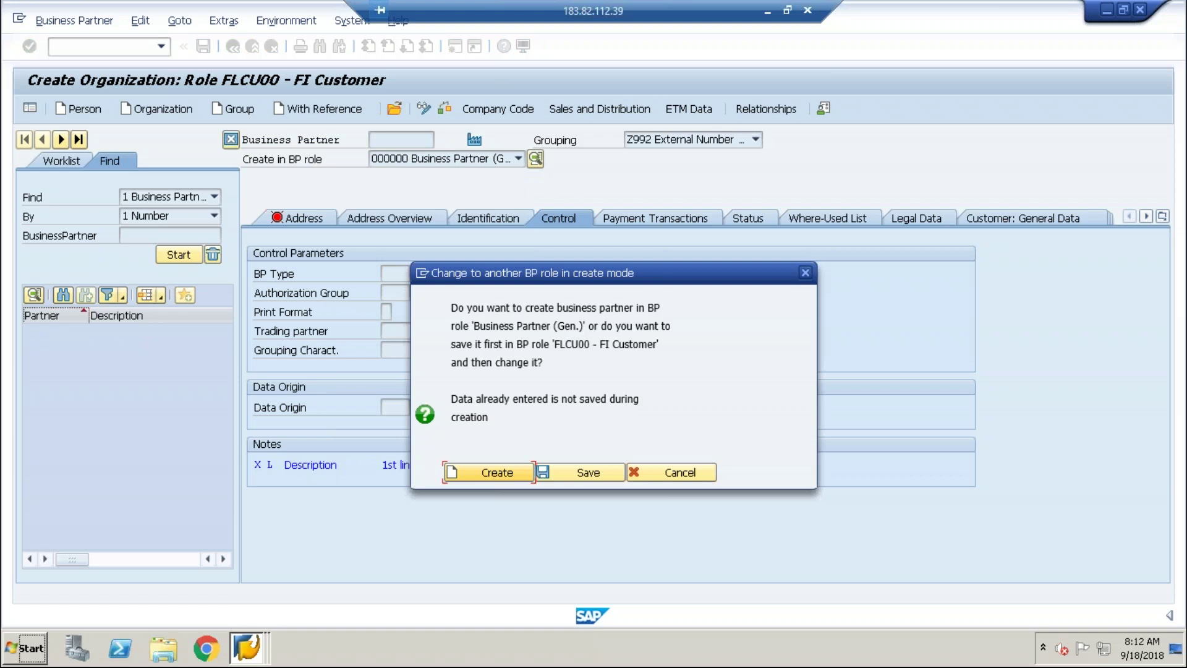
click(492, 471)
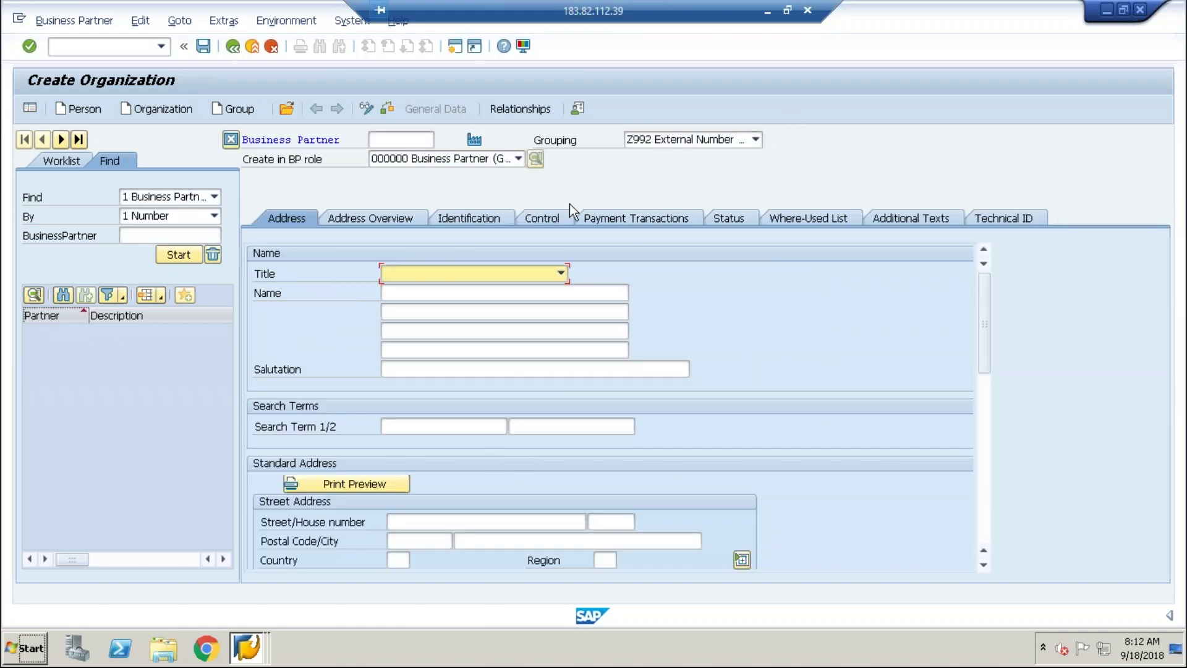
key(alt+Tab)
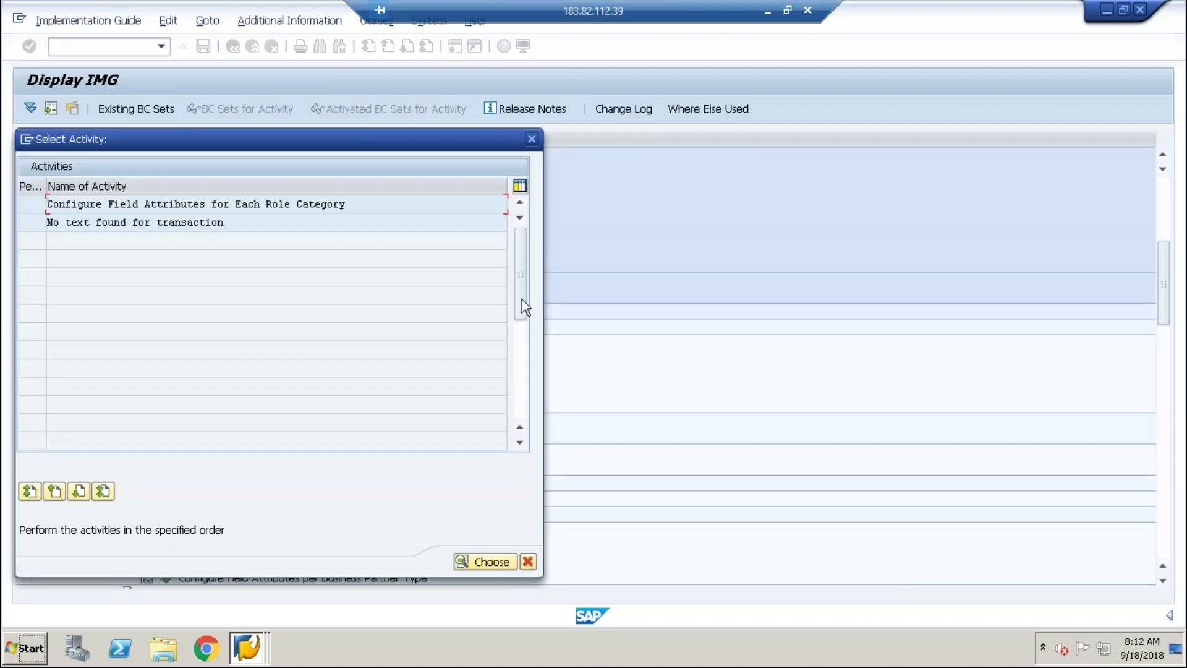
Open Configure Field Attributes for Each Role Category to show the 143-role Field Grouping BP Role table.
click(532, 138)
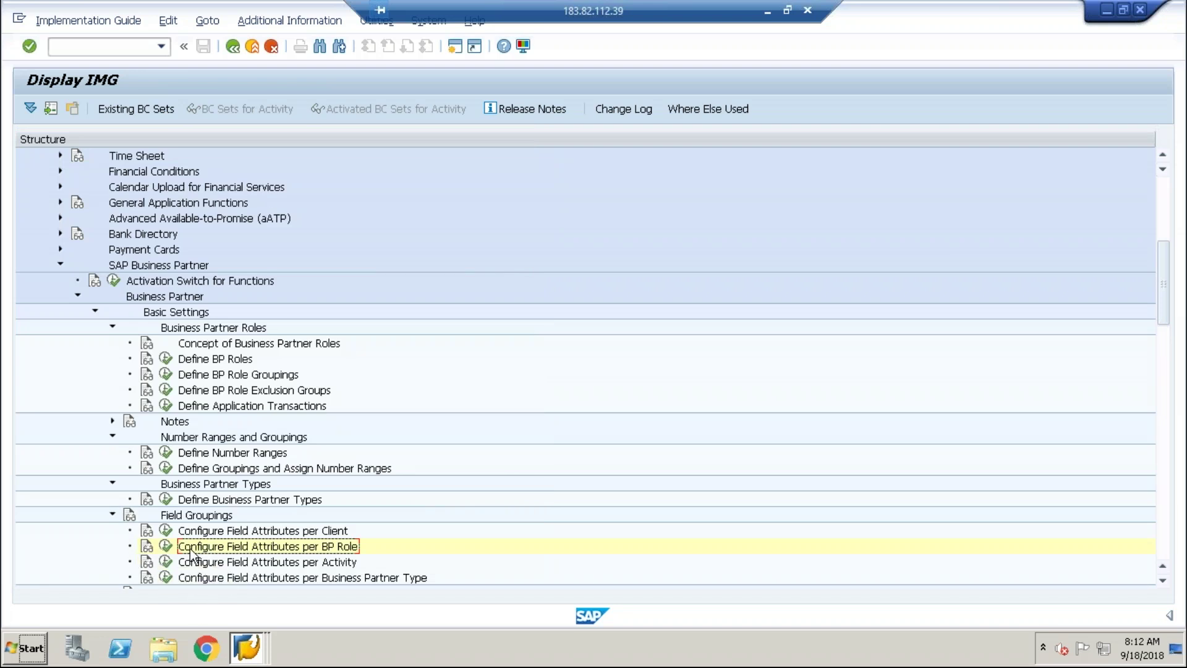
click(165, 561)
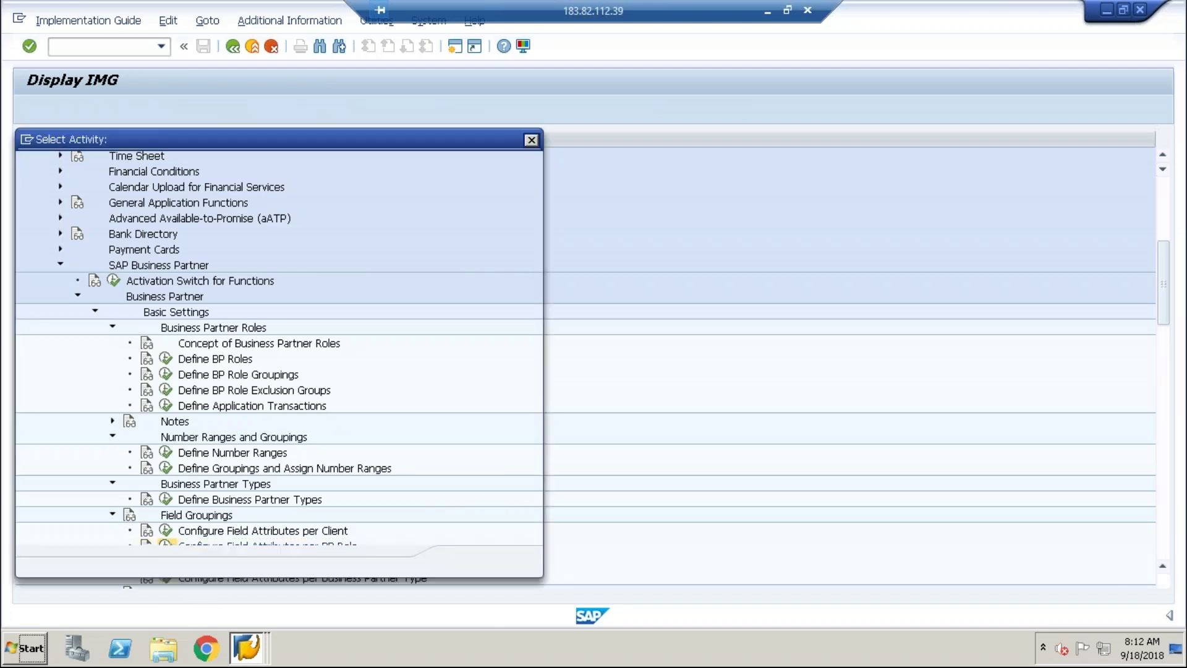
double_click(168, 204)
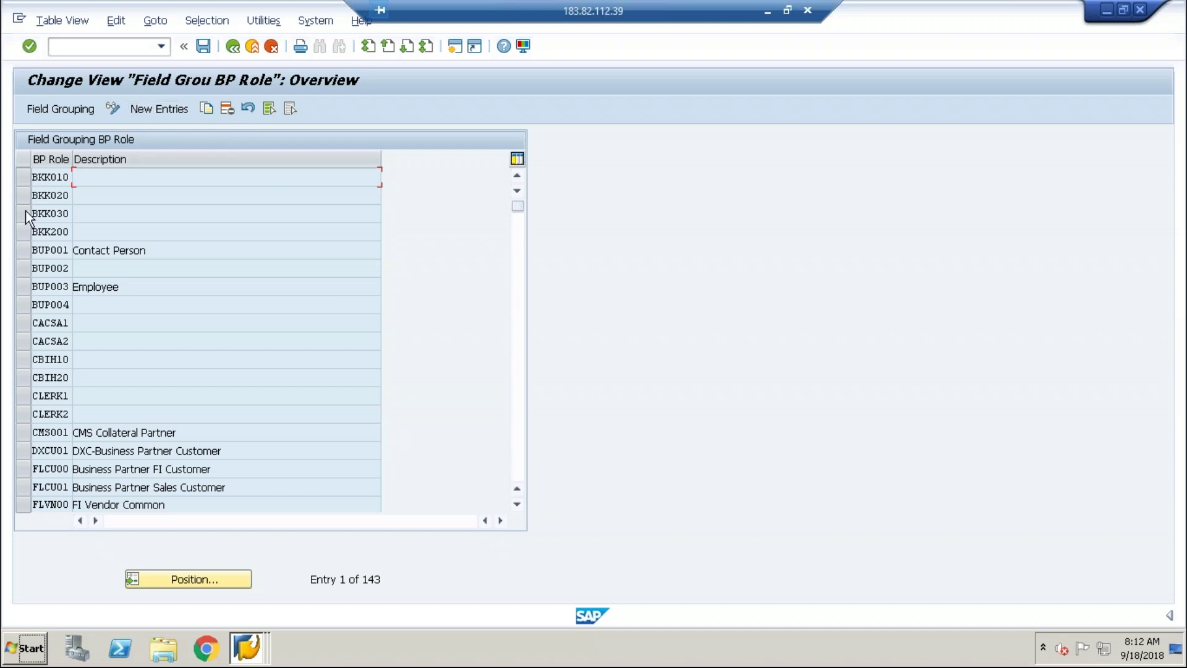
Scroll the BP role list up to CLERK2 so FLCU00 and FLCU01 show, and focus FLVN01.
click(519, 466)
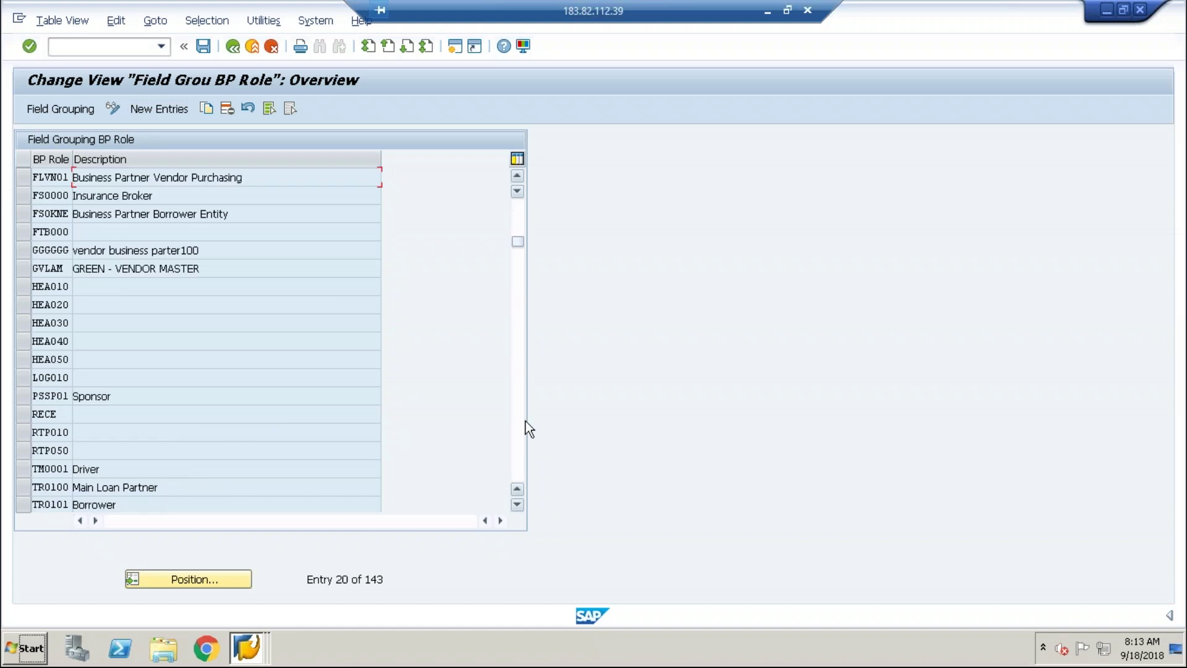
click(517, 178)
click(517, 178)
click(516, 179)
click(517, 178)
click(517, 178)
click(516, 178)
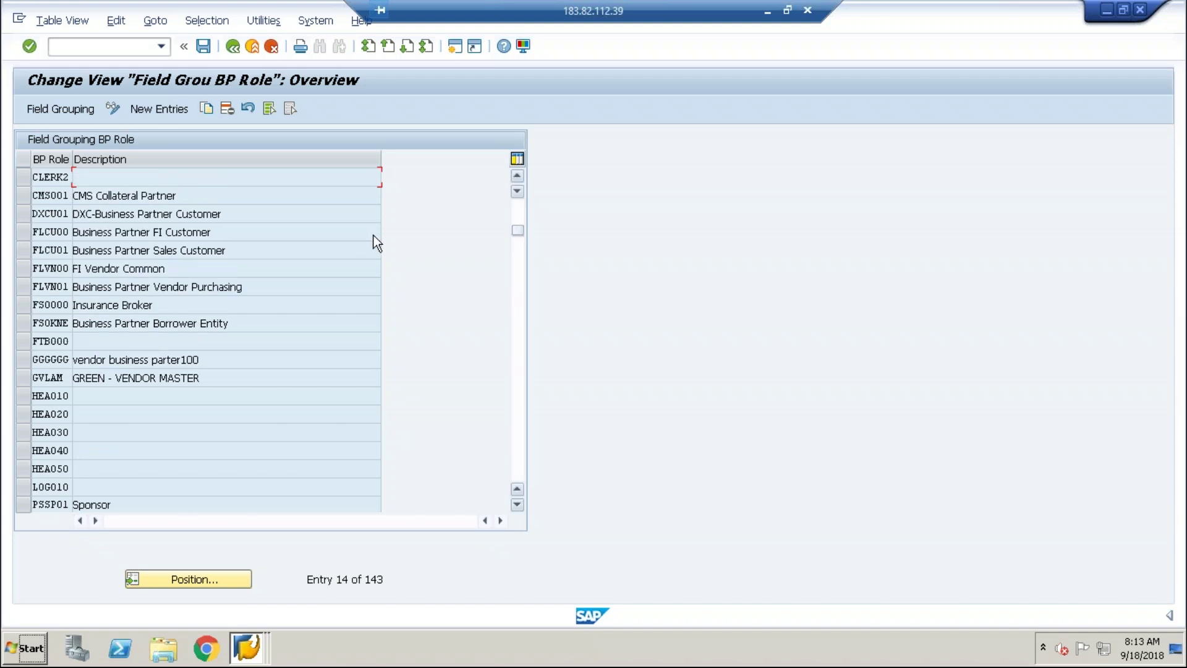
click(53, 283)
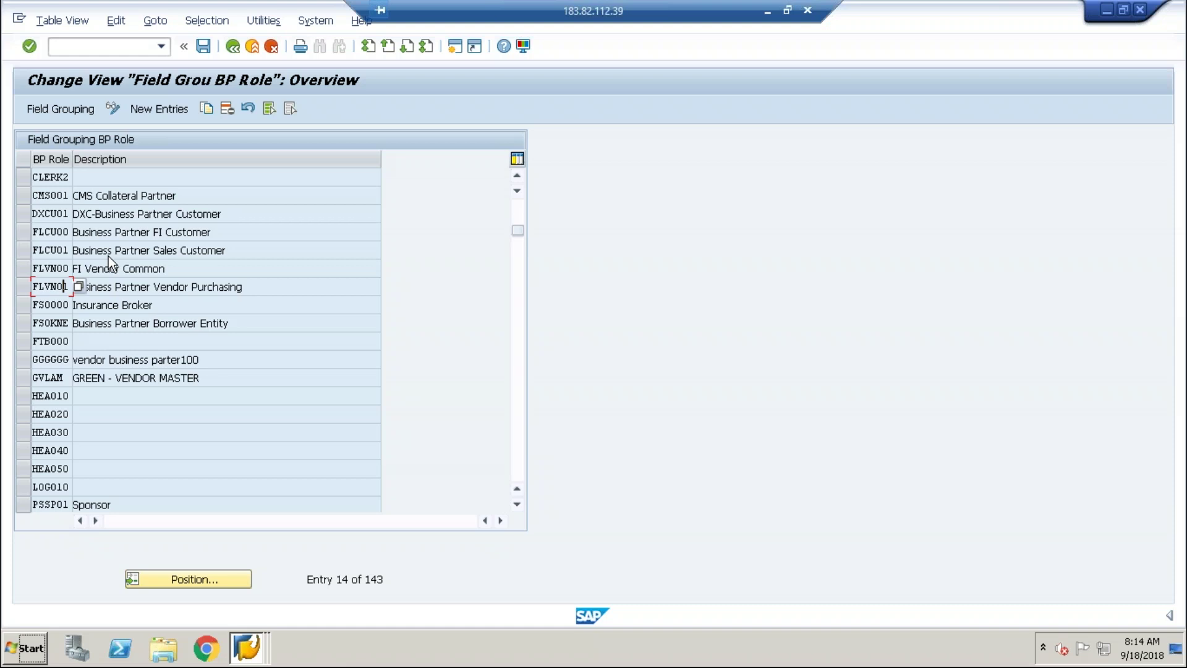
Select the FLCU01 role row and highlight its 'Business Partner Sales Customer' description.
key(shift+Home)
key(Home)
click(77, 232)
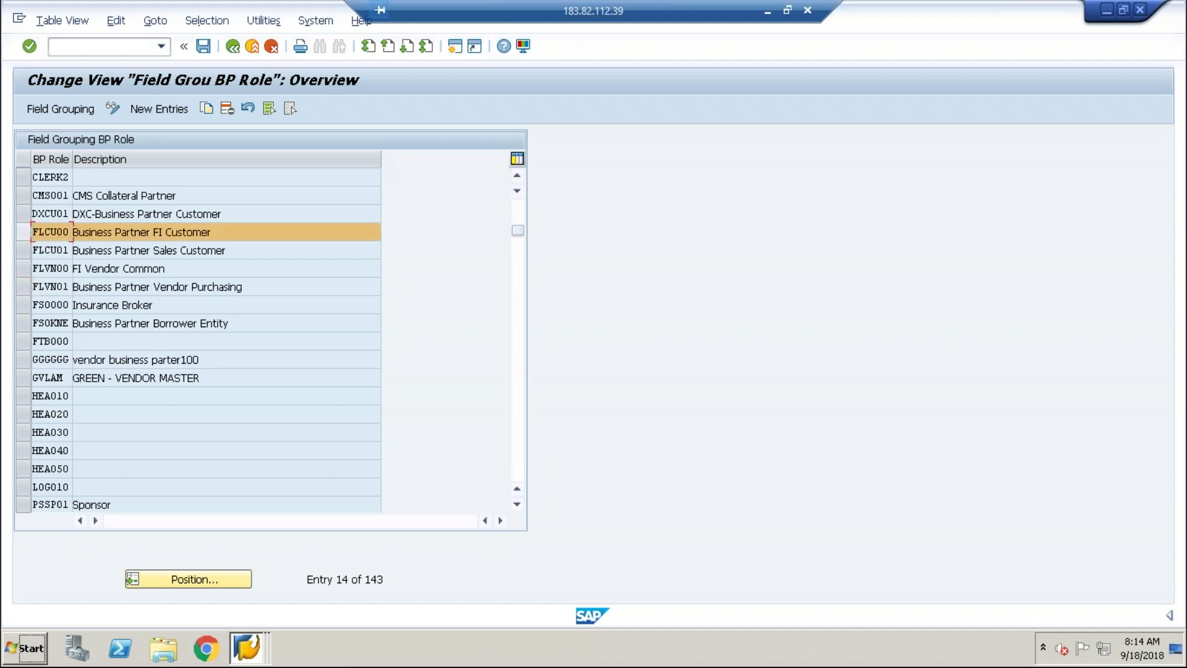
click(28, 247)
click(27, 246)
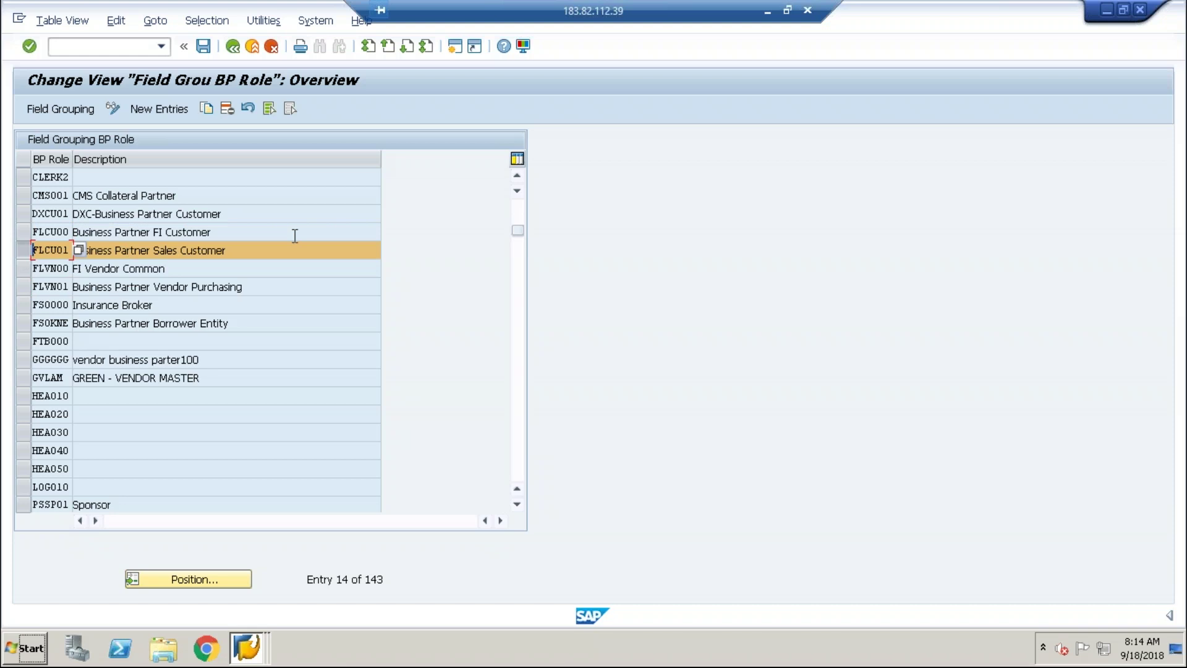
click(250, 254)
drag(247, 257, 59, 258)
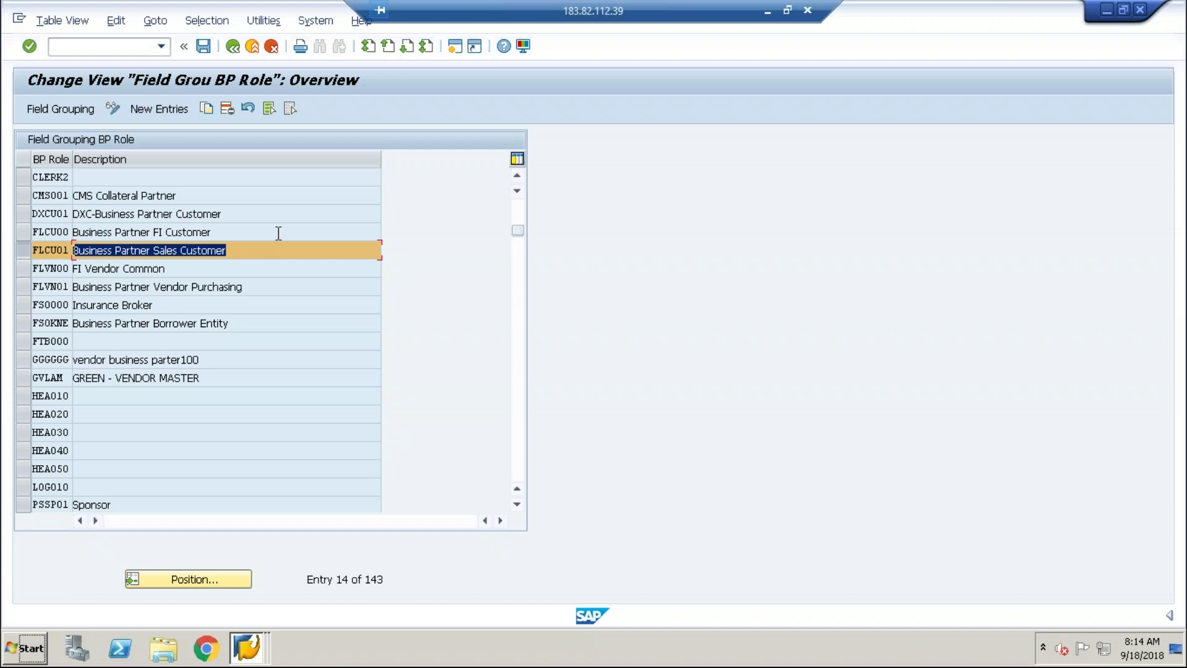
click(19, 255)
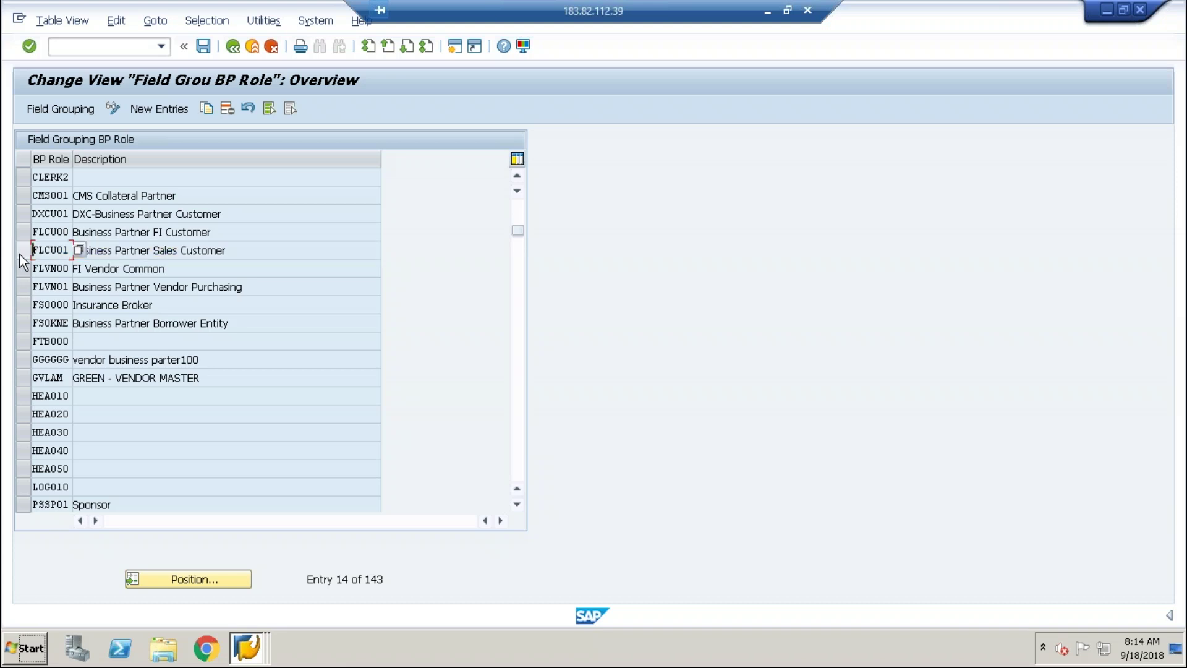
click(68, 110)
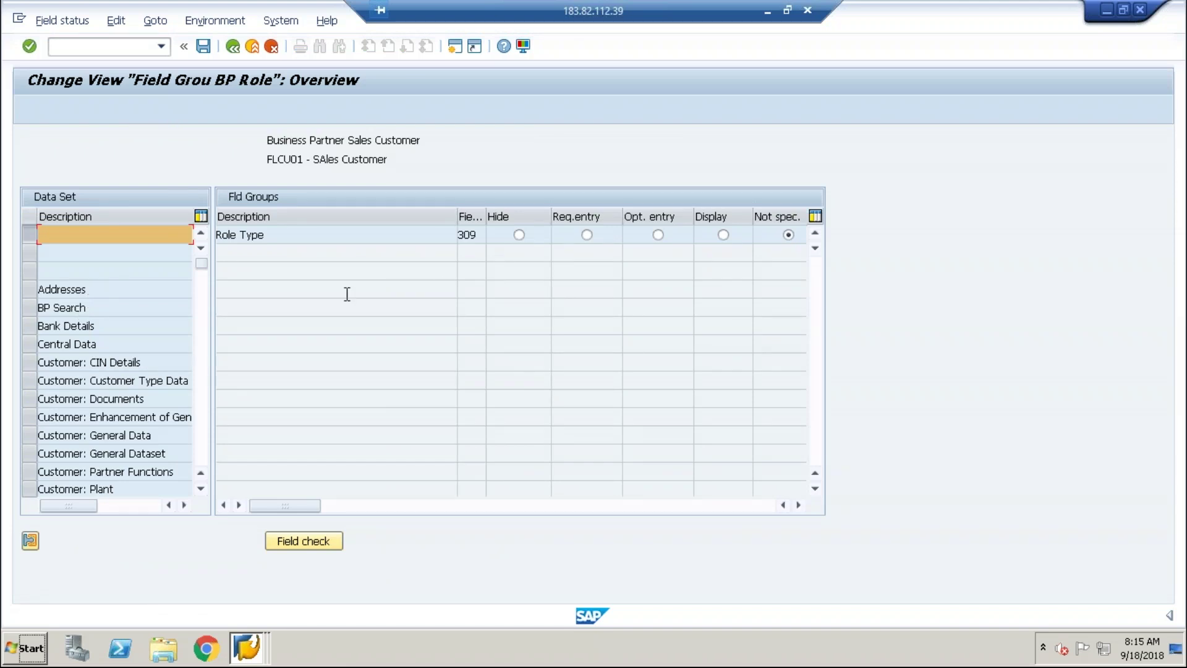
click(68, 290)
double_click(68, 291)
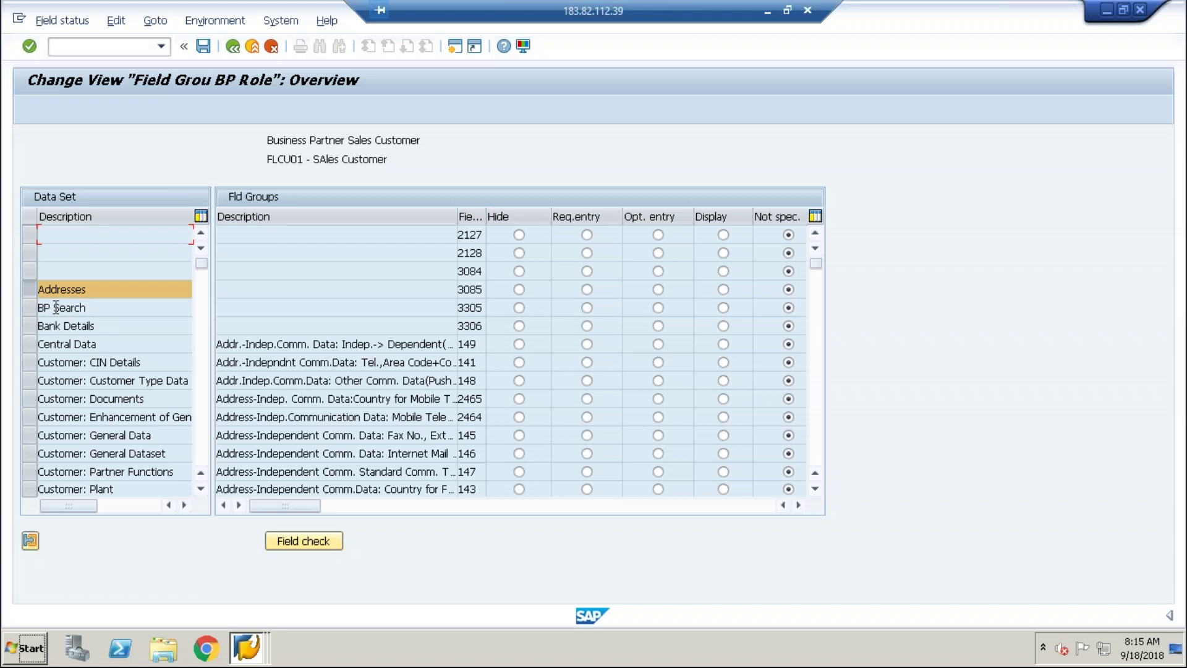
double_click(91, 399)
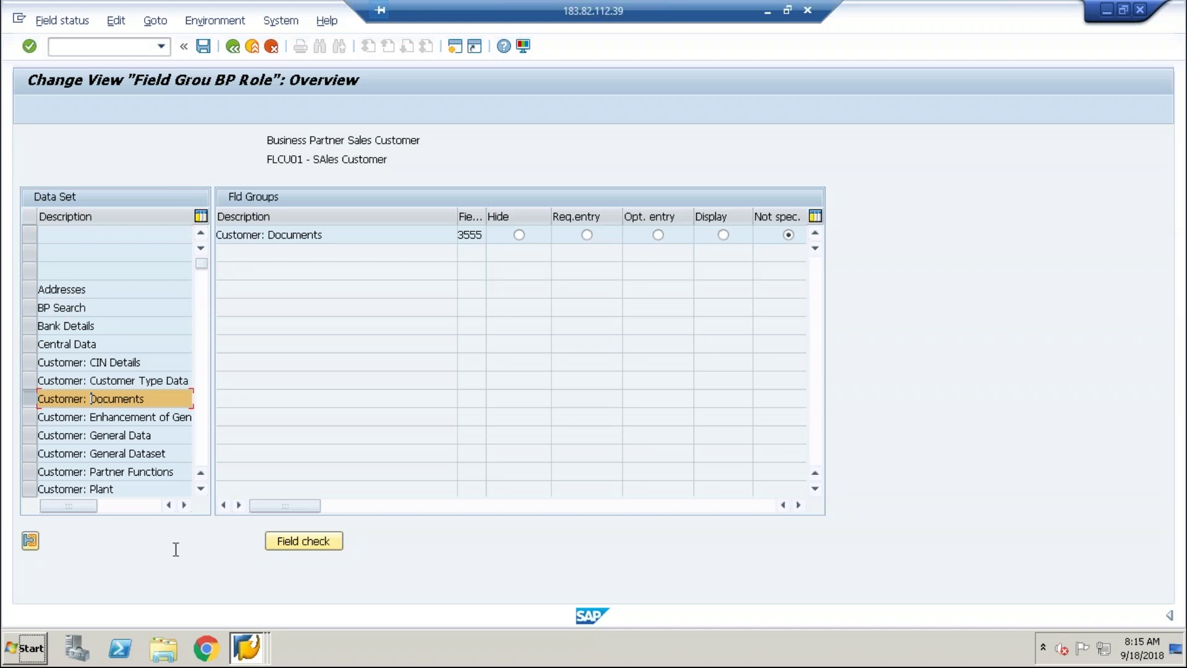
click(127, 433)
double_click(127, 433)
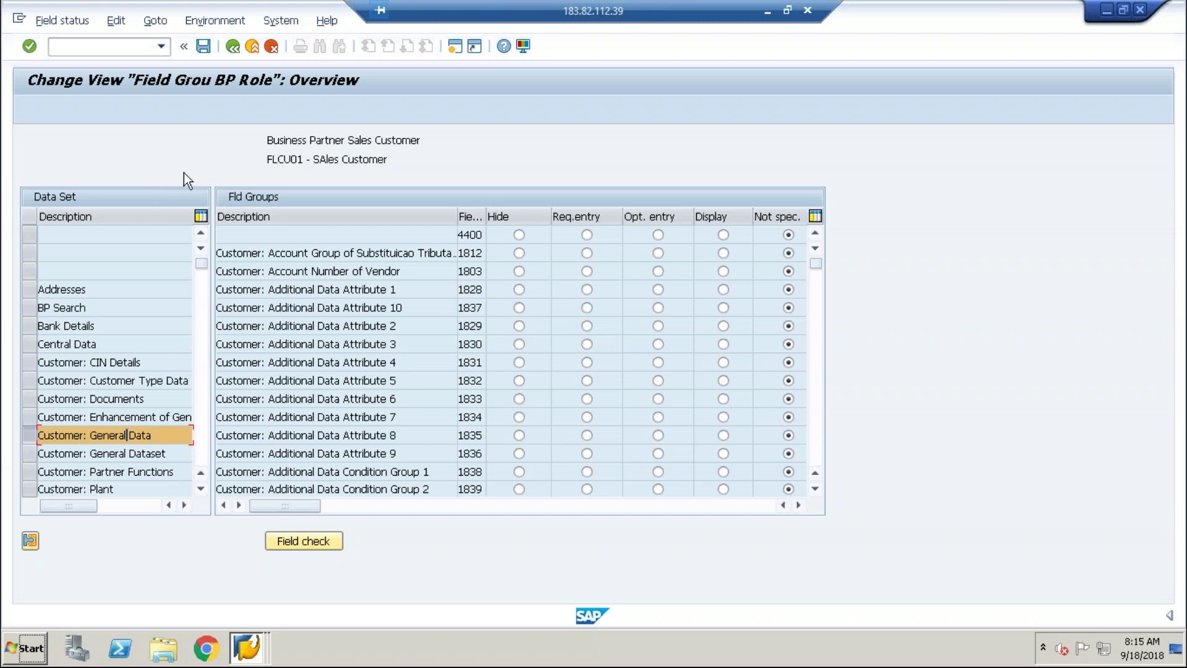
Go back to the IMG Field Groupings activities, then minimize the SAP session to reach the browser.
click(233, 47)
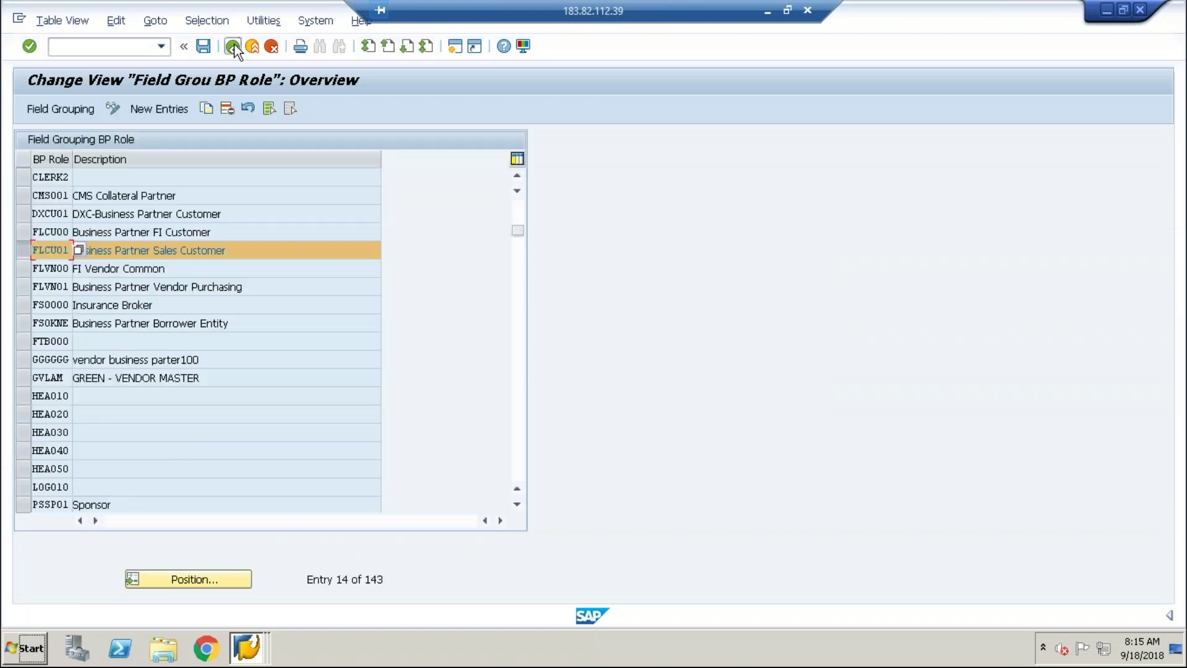
click(233, 47)
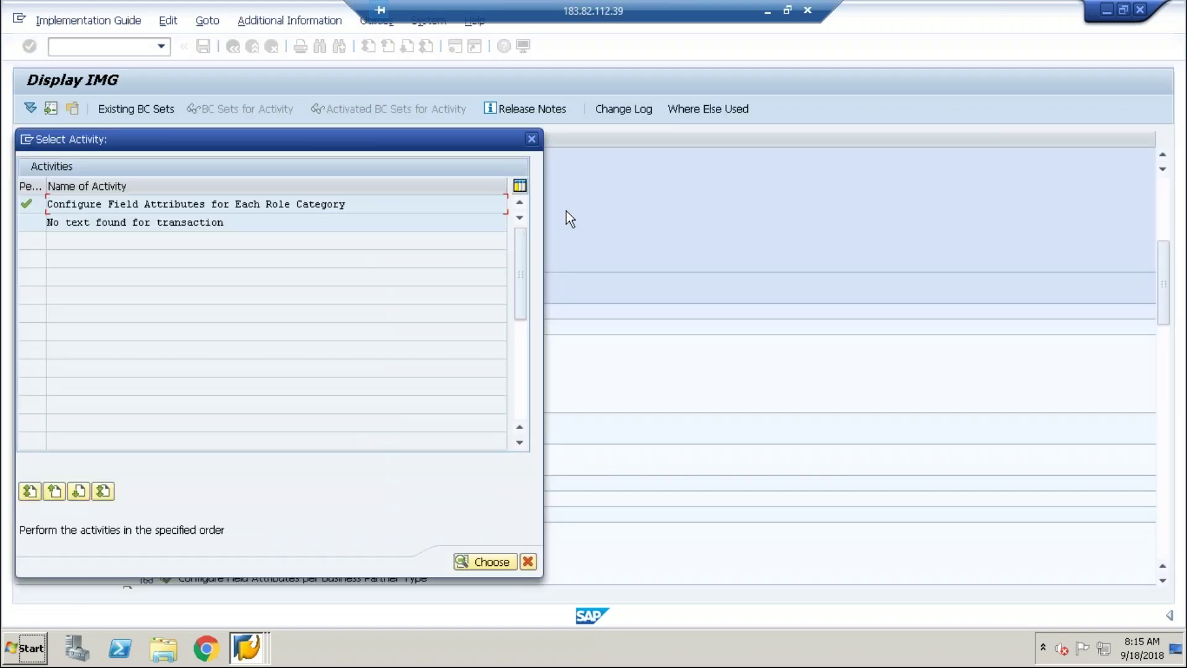
click(531, 139)
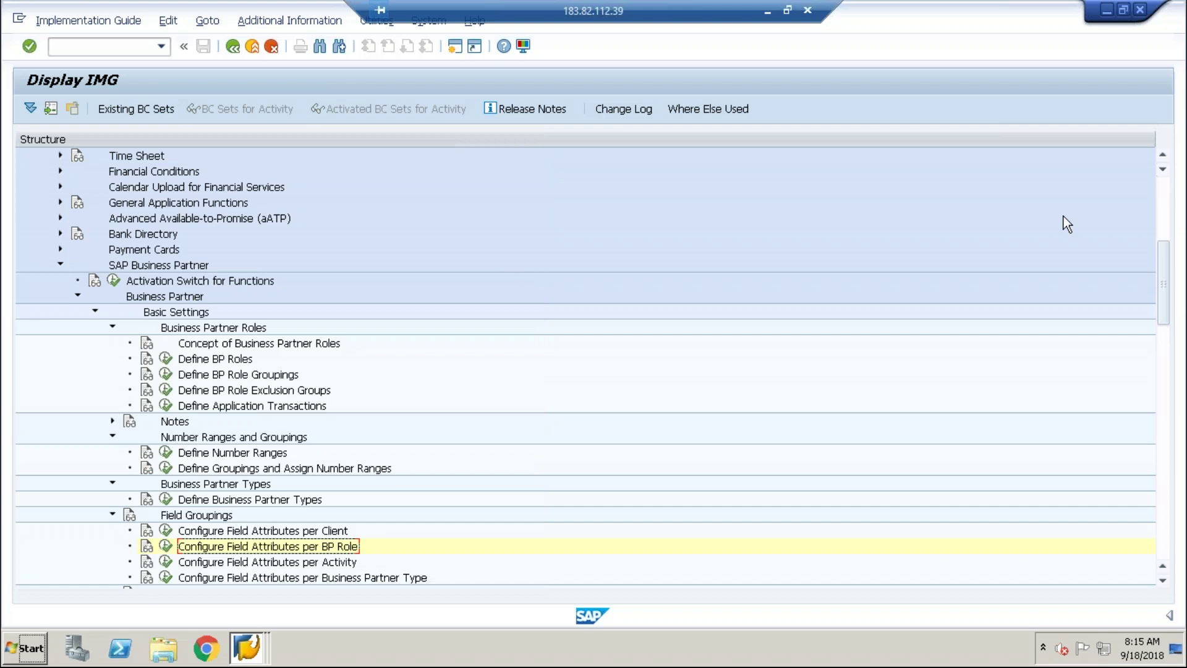
drag(1165, 256, 1166, 294)
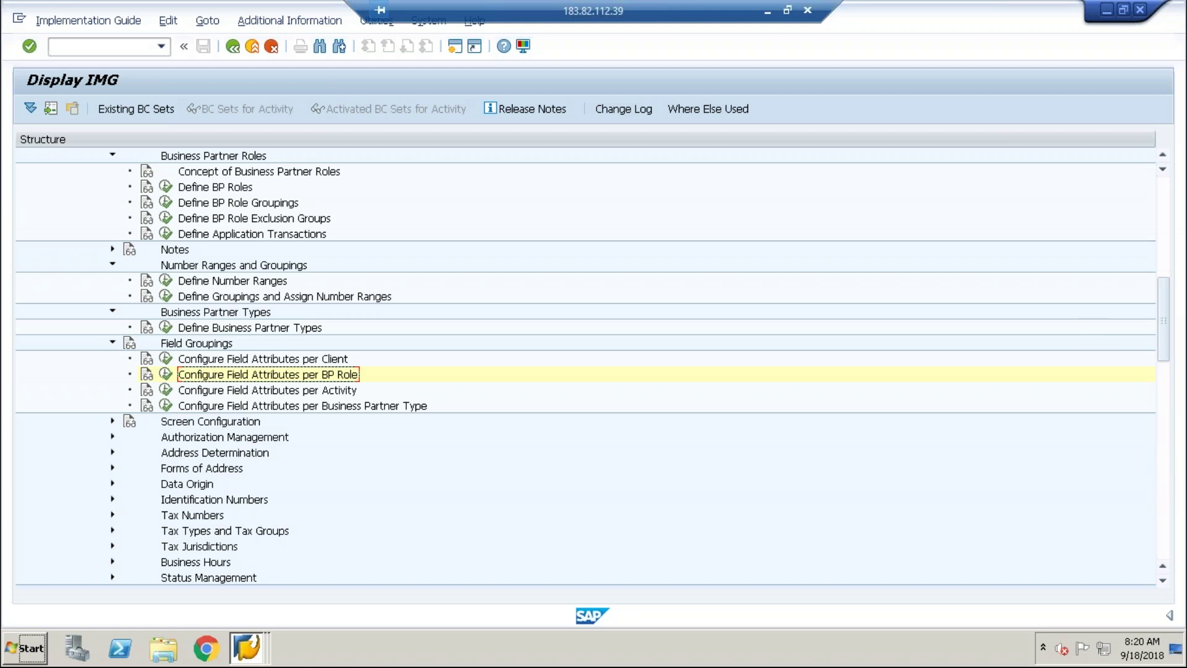
click(768, 13)
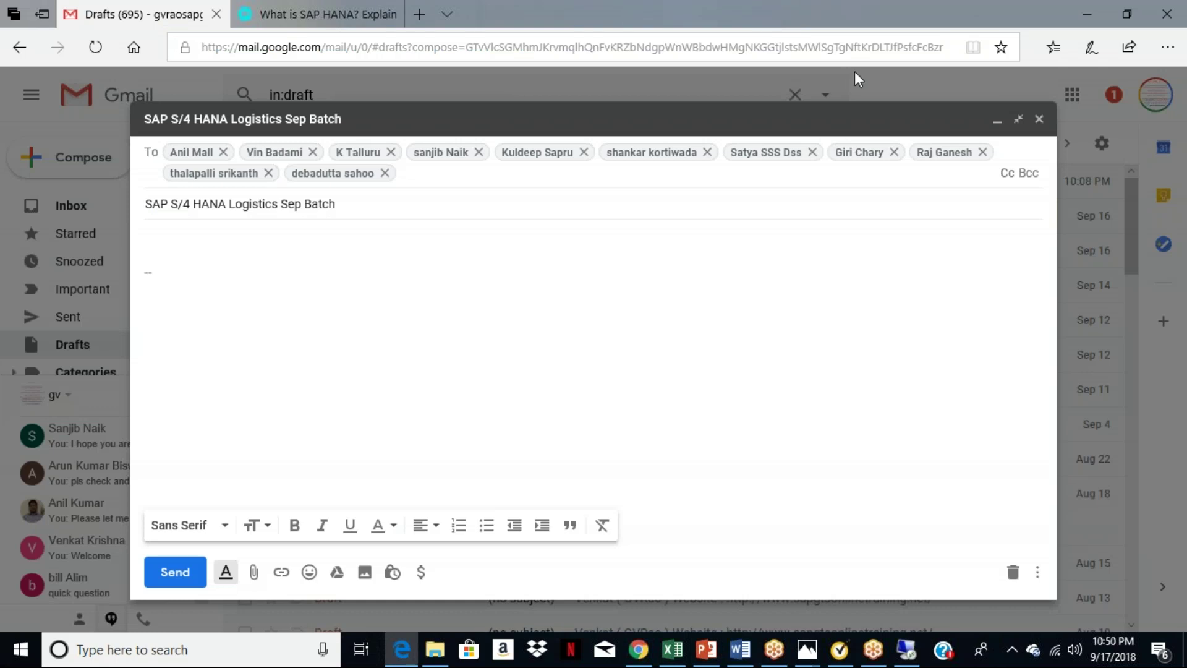
Put the Gmail draft aside and refresh the Inbox for new mail.
click(997, 120)
click(74, 210)
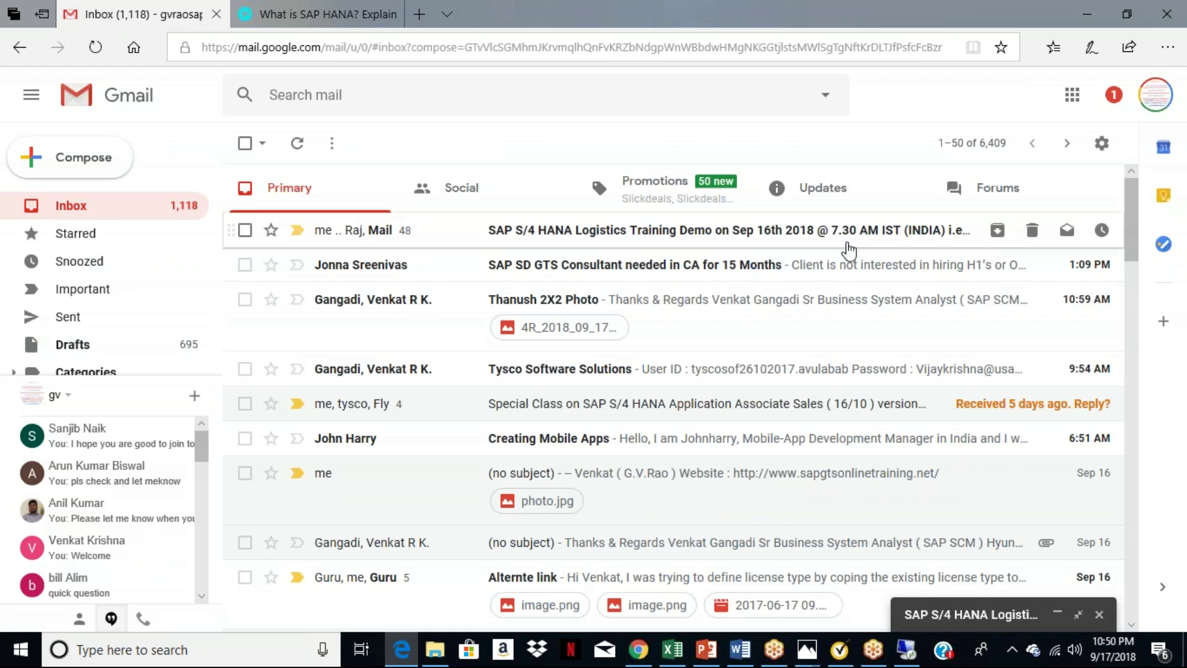
click(303, 152)
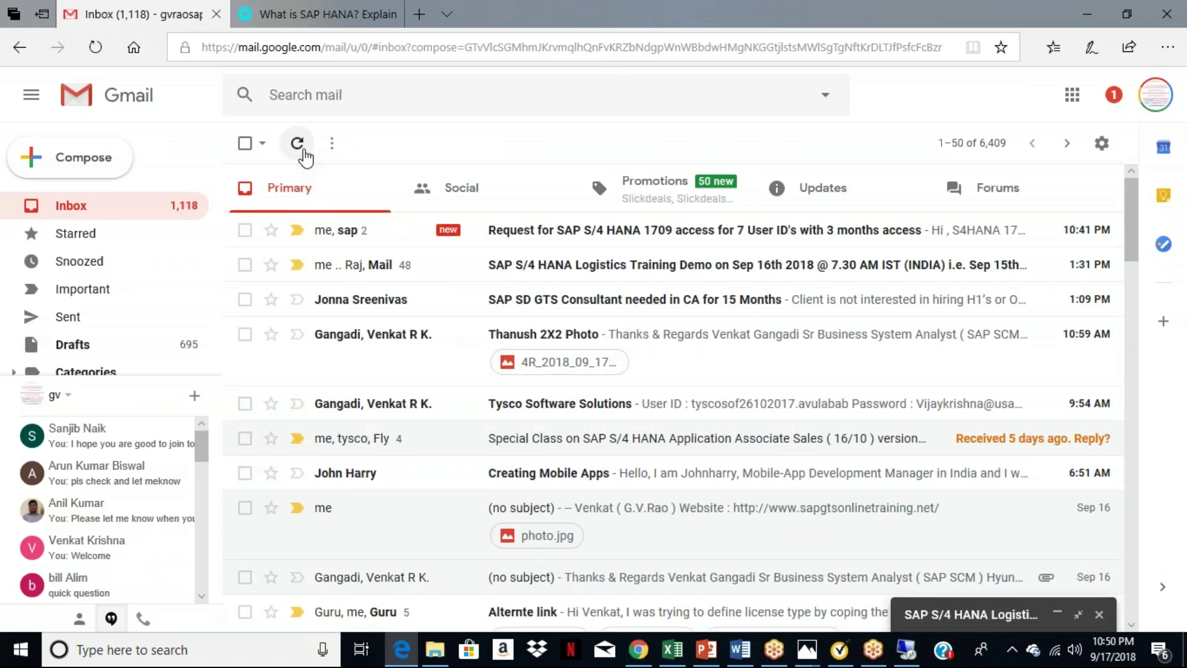
Read the newest 'Request for SAP S/4 HANA 1709 access' email with access details for 7 users.
click(832, 238)
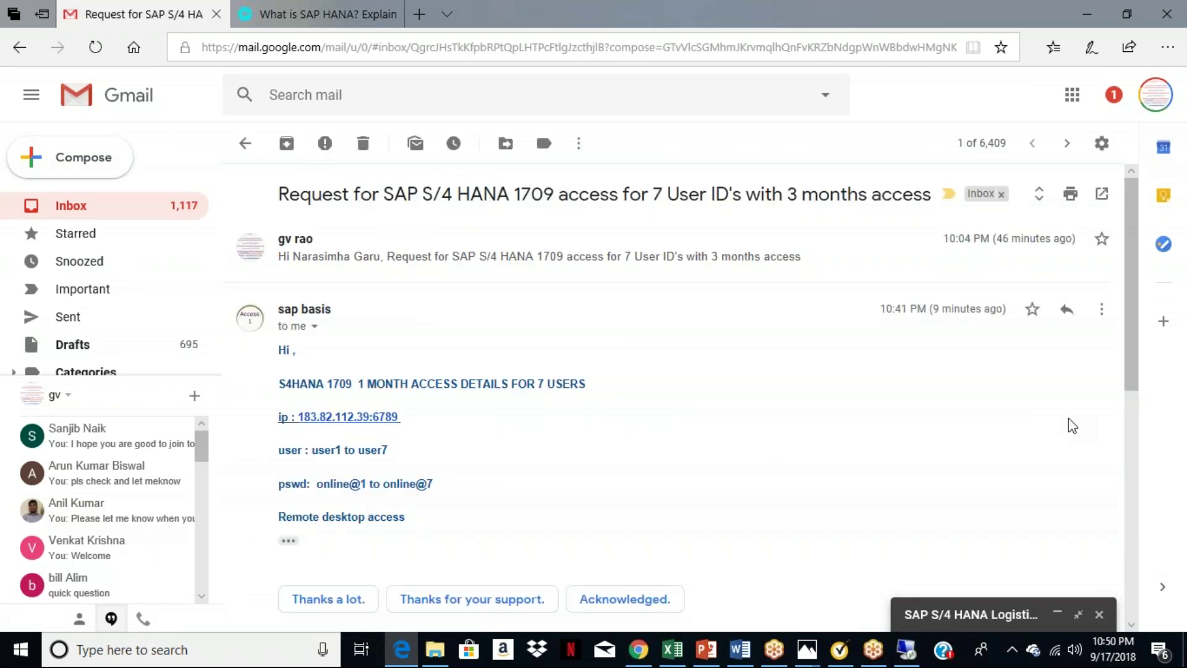
drag(1126, 332, 1146, 458)
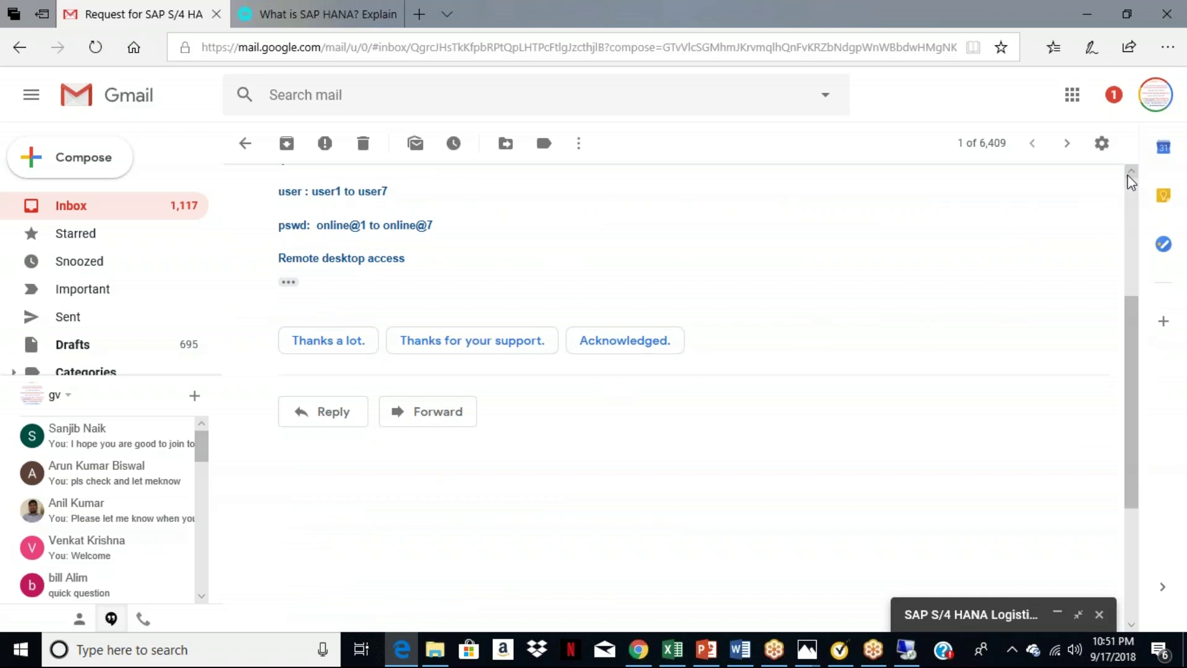
scroll(1128, 176, up, 2)
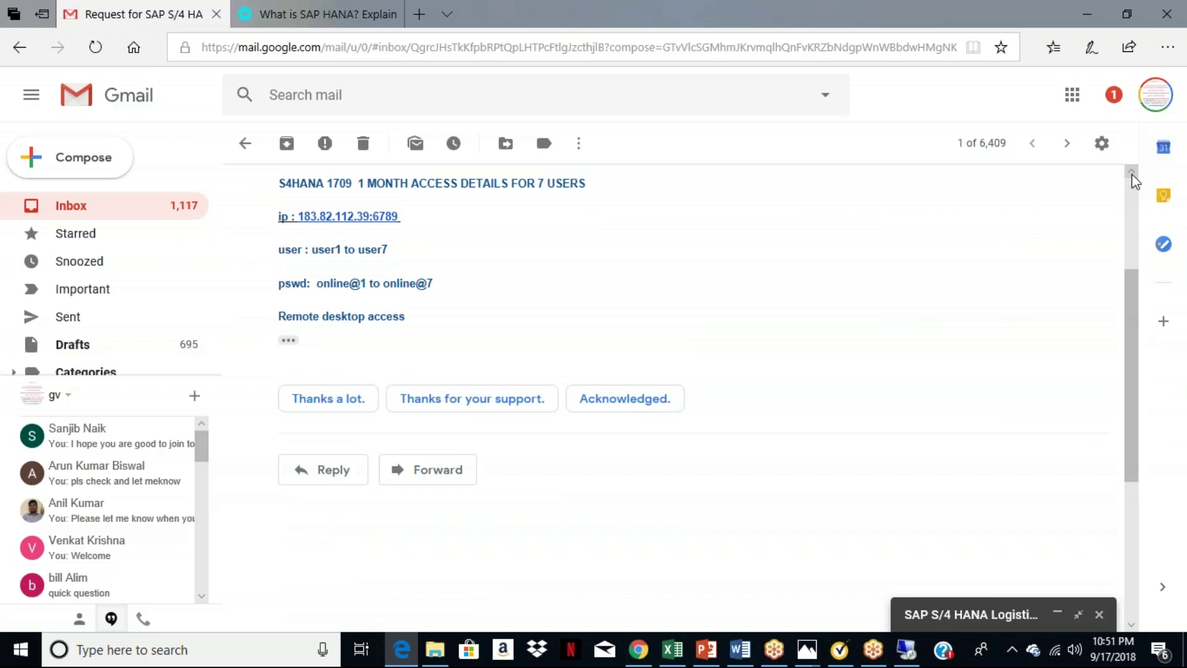